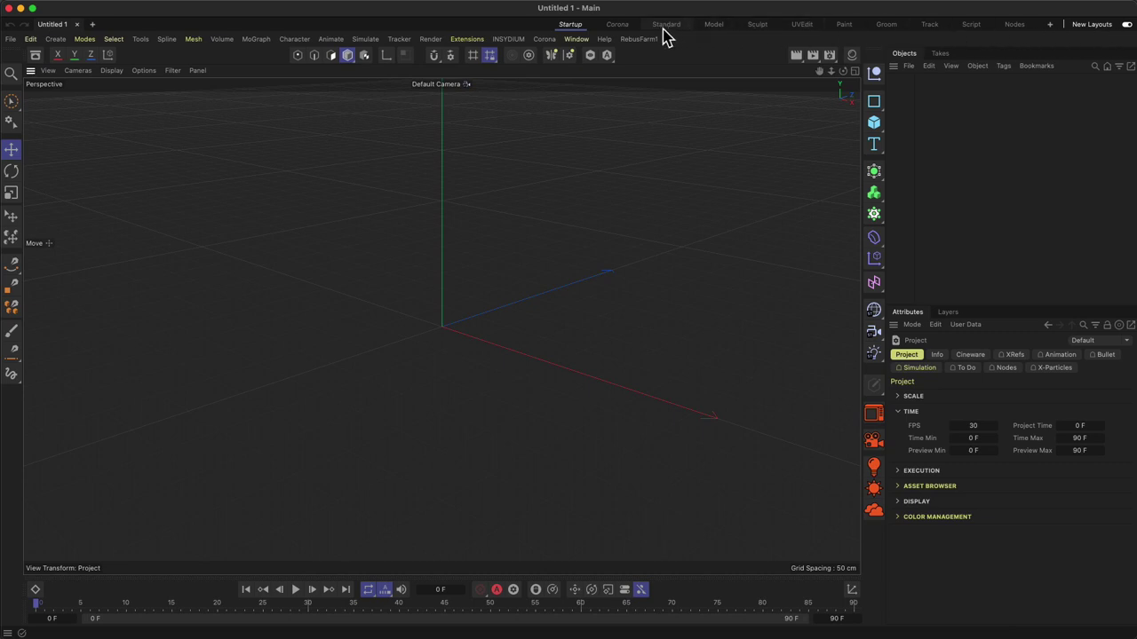
Compare the Model, Standard and Corona interface layouts, ending on the Startup layout.
left_click(716, 27)
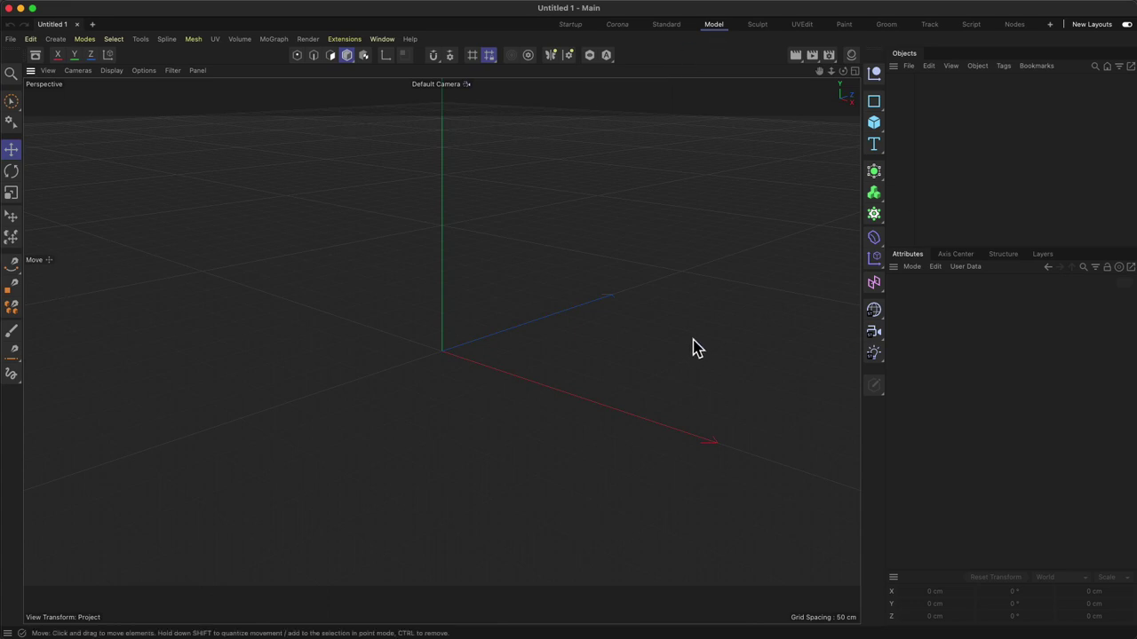
left_click(668, 27)
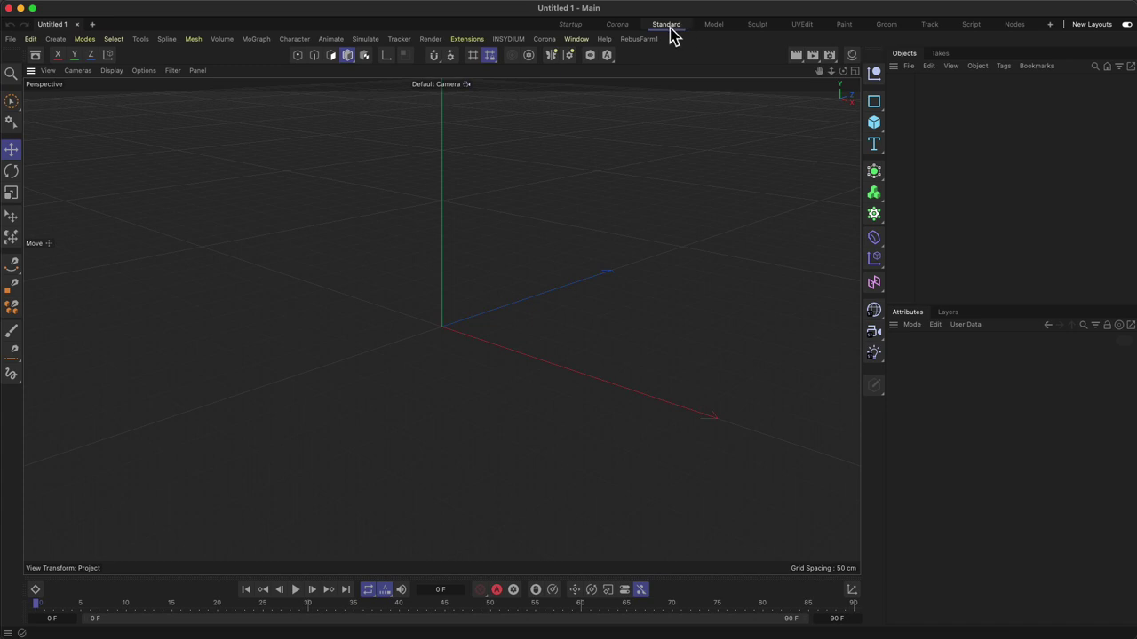
left_click(620, 26)
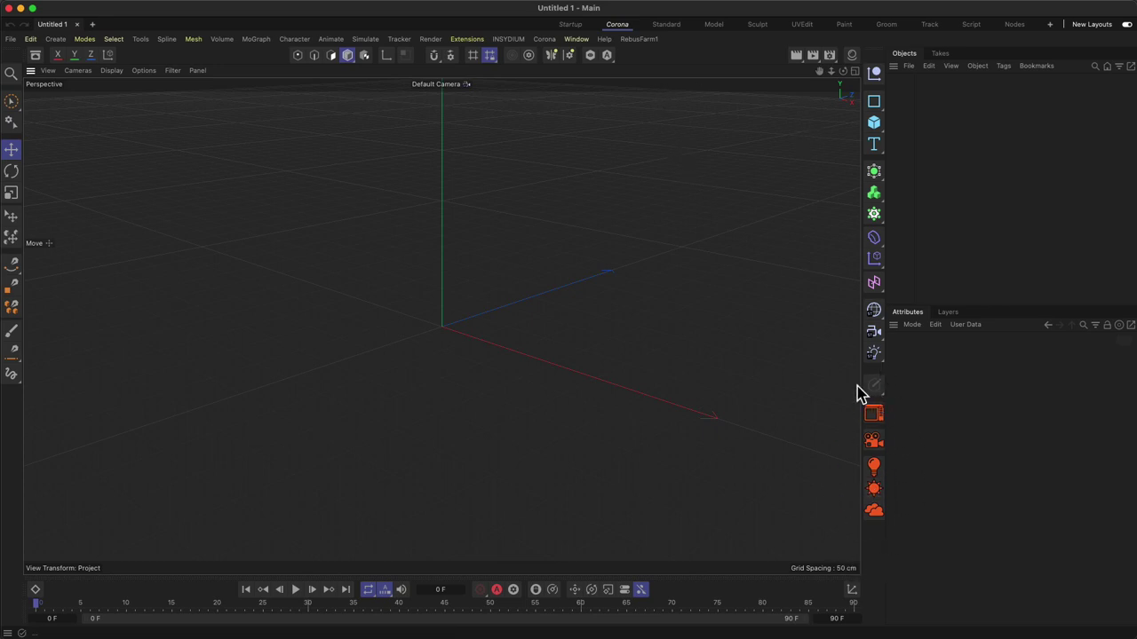
left_click(571, 26)
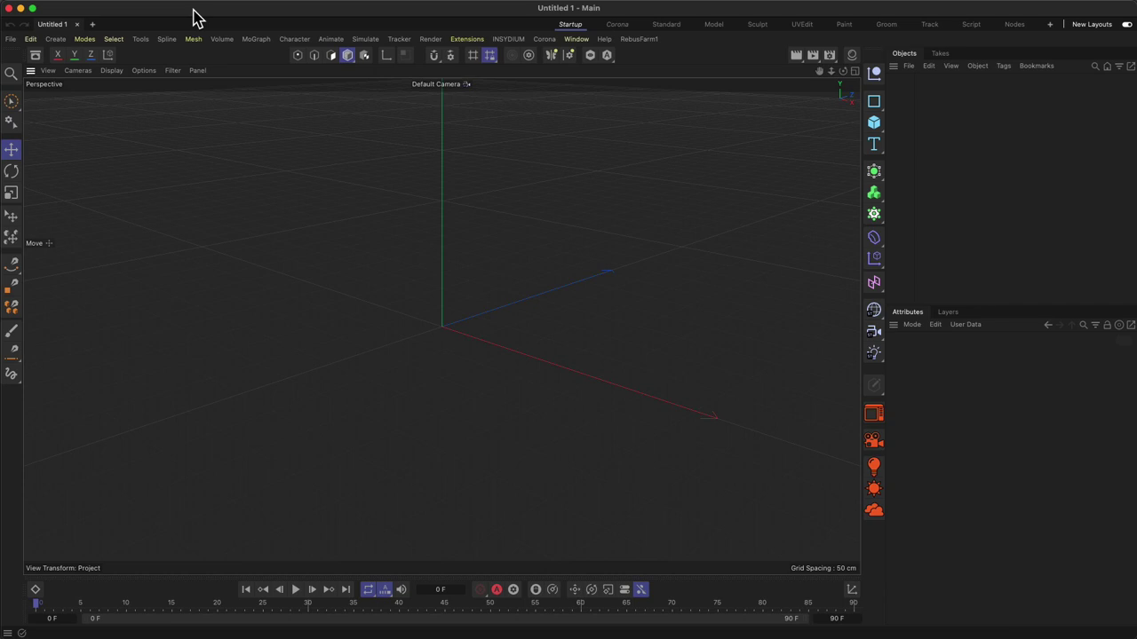
Review the Interface section of the preferences, including the Mac menu bar option, and close it without changes.
left_click(31, 40)
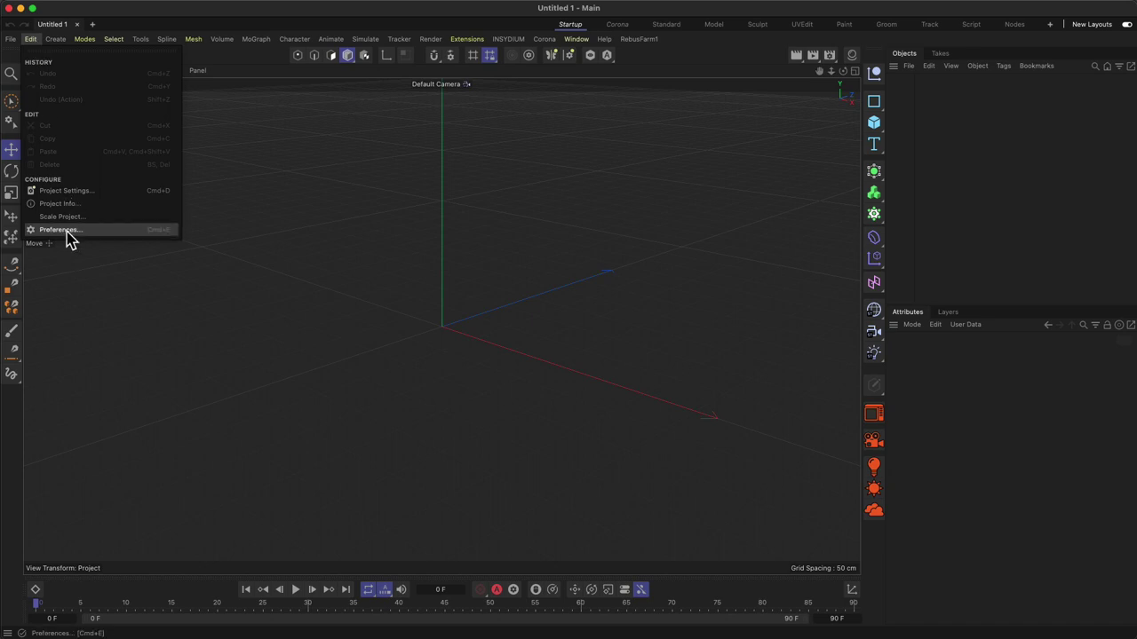
left_click(147, 233)
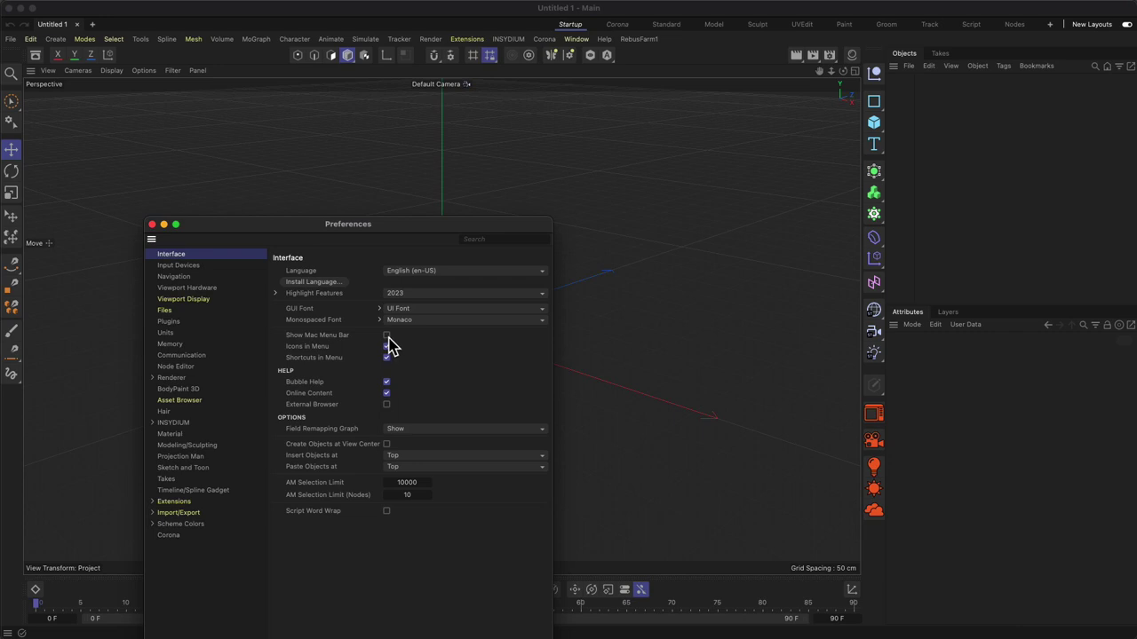
left_click(152, 225)
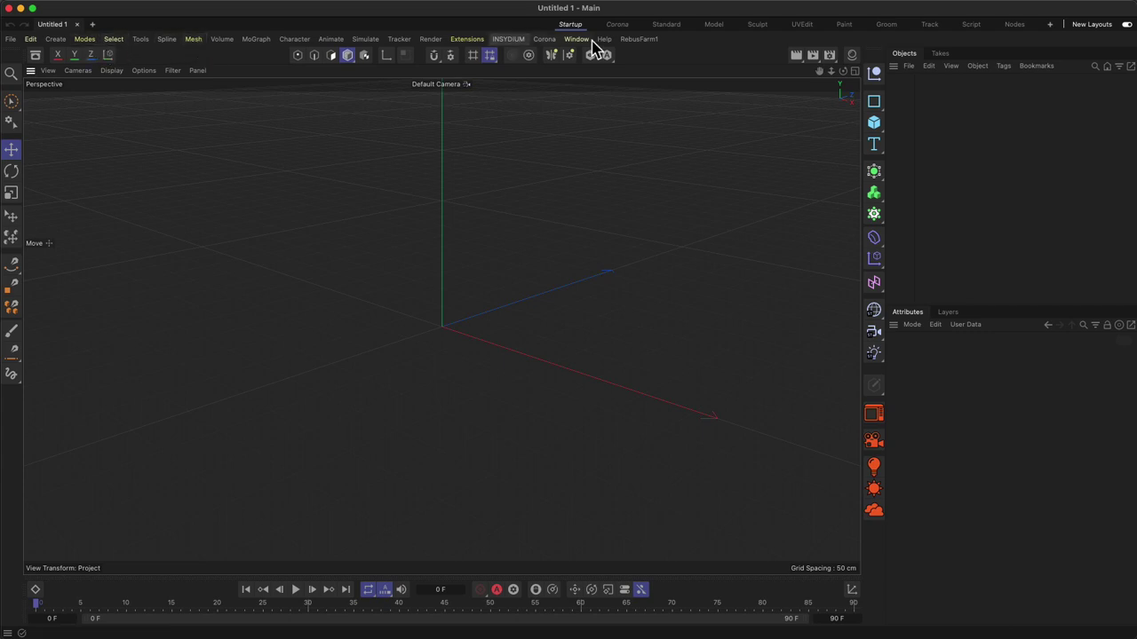
Look over the mesh cloning commands and briefly show and hide the Asset Browser.
left_click(191, 39)
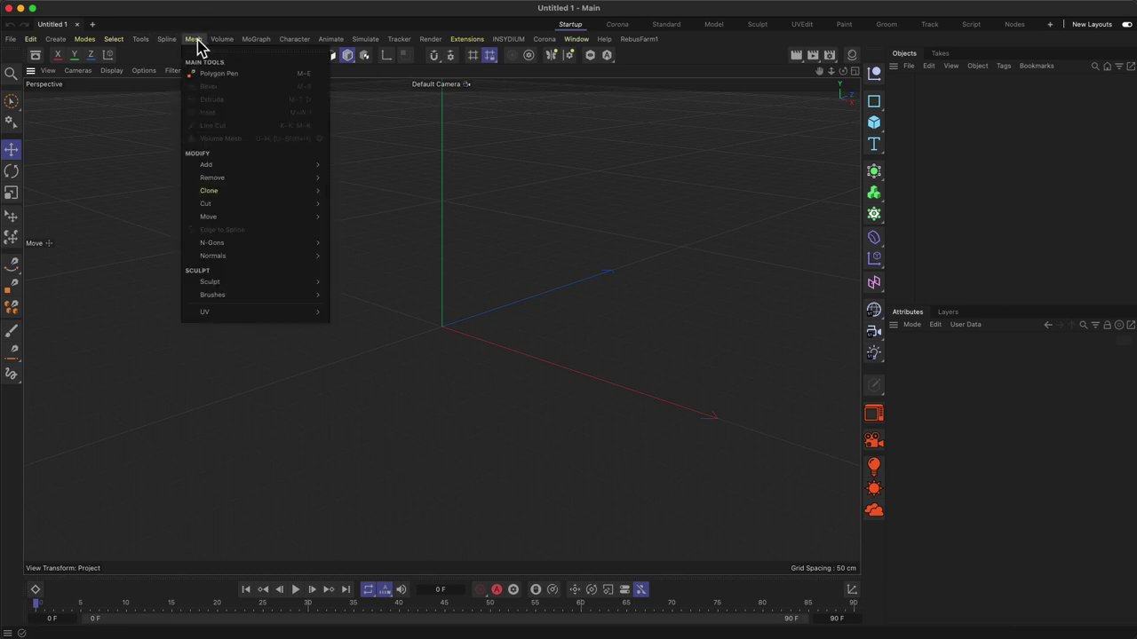
mouse_move(216, 192)
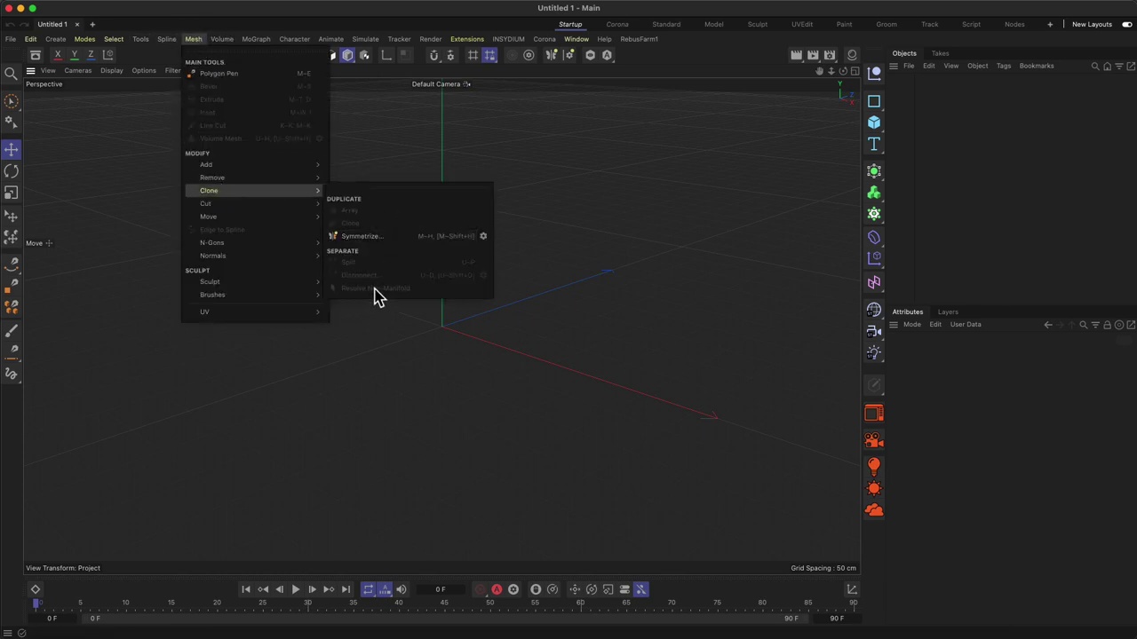
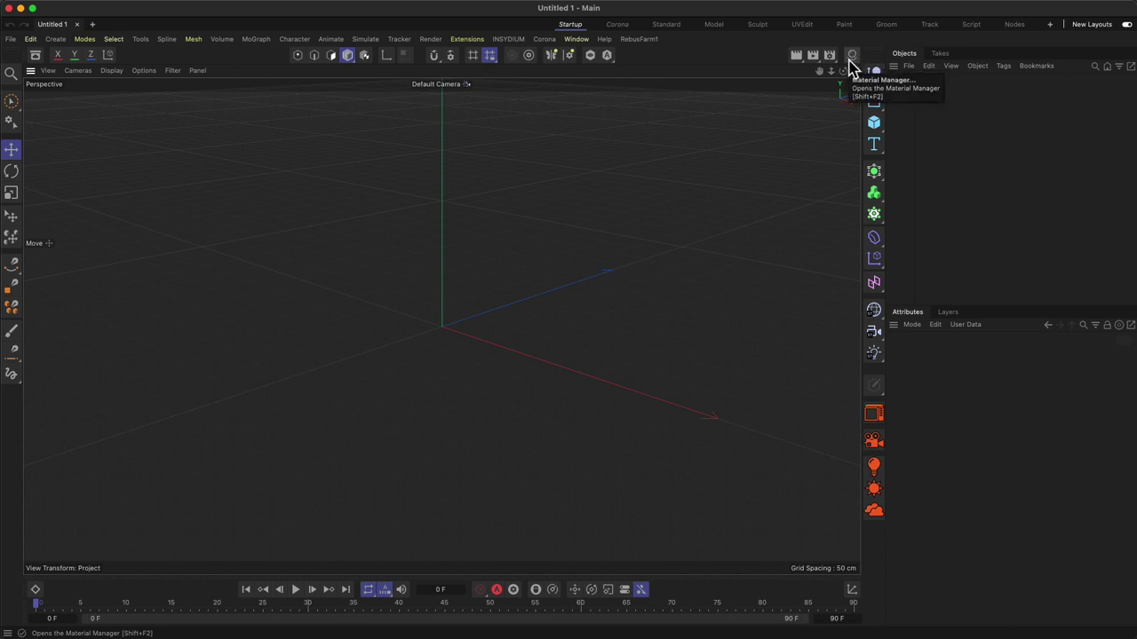
left_click(35, 56)
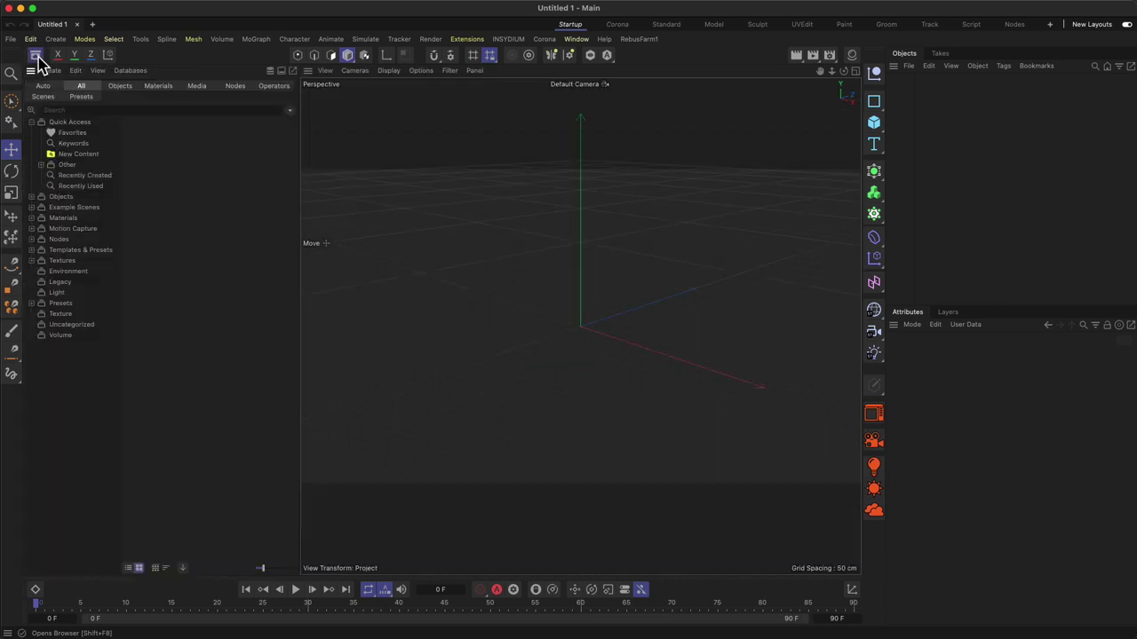
left_click(35, 56)
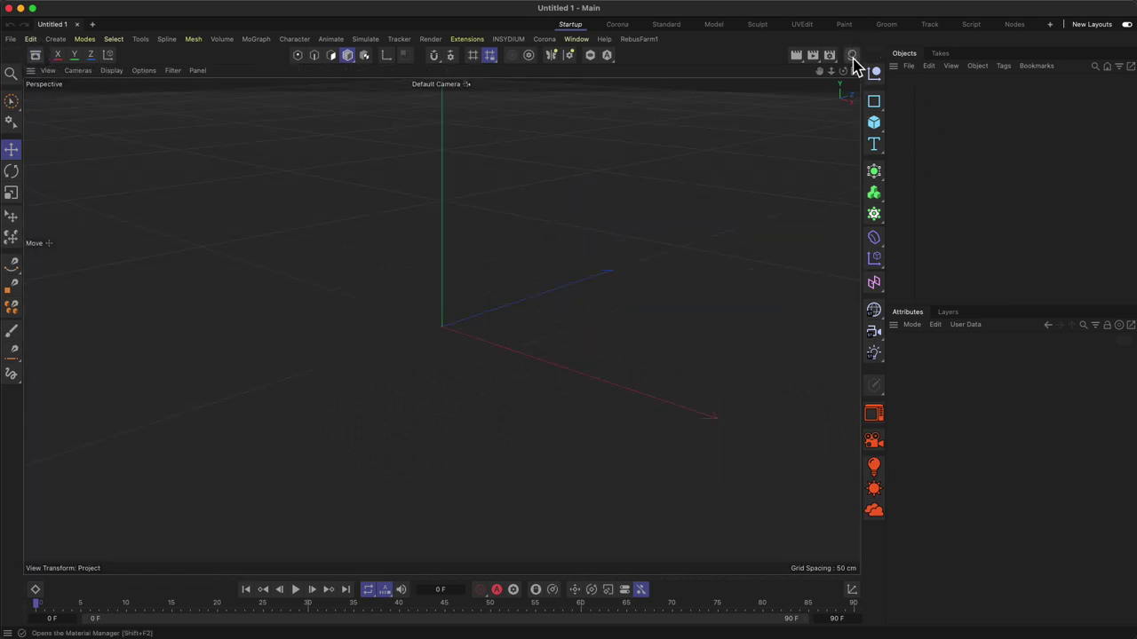
Create a Corona Physical Material in the Material Manager, and hide the manager.
left_click(852, 56)
left_click(852, 57)
left_click(851, 57)
left_click(743, 71)
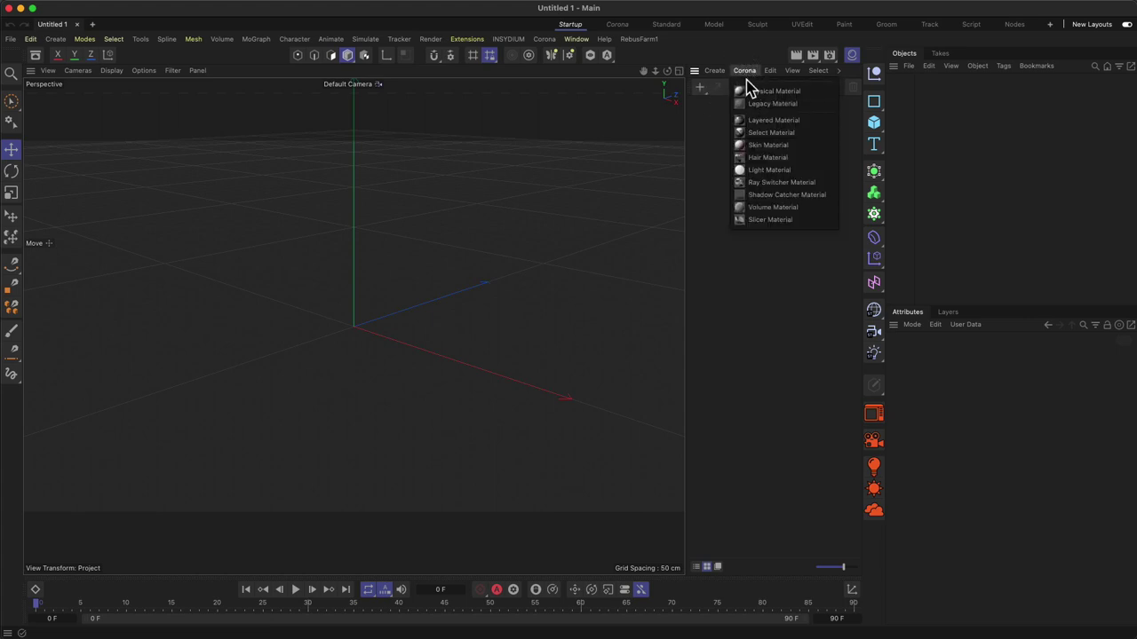
left_click(781, 92)
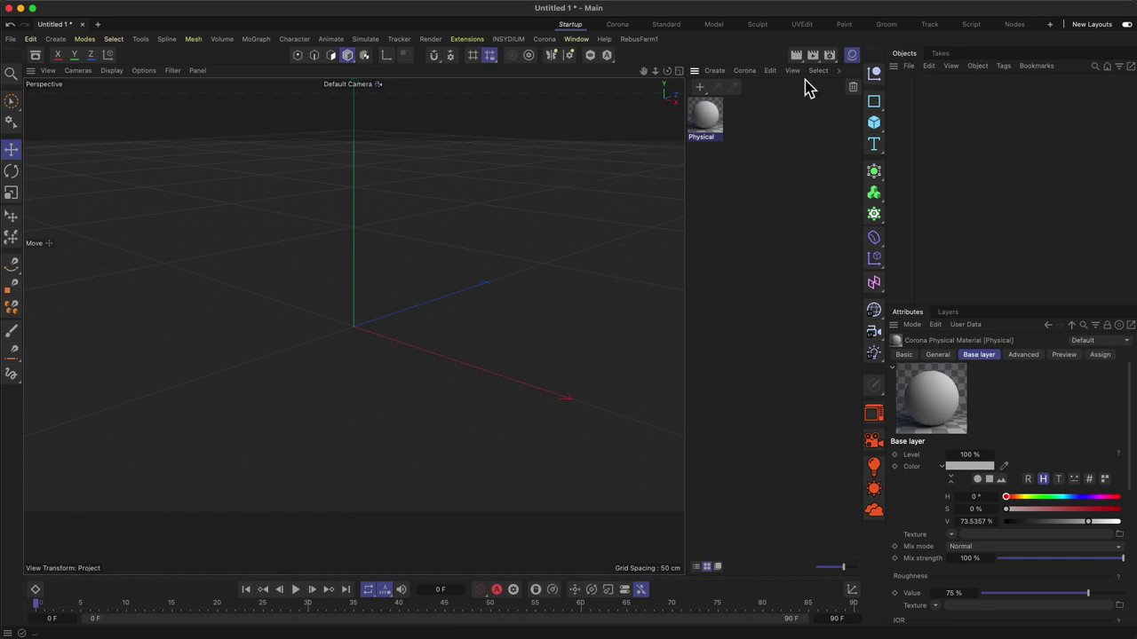
left_click(854, 57)
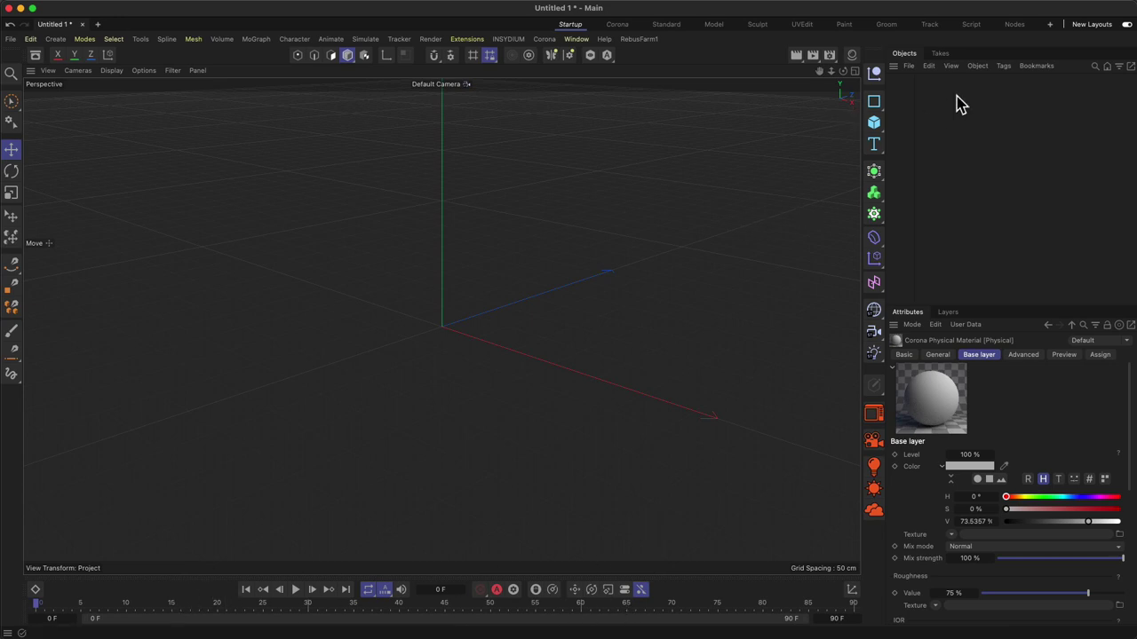
Browse the Food models among the Asset Browser's objects, and hide the browser.
left_click(35, 56)
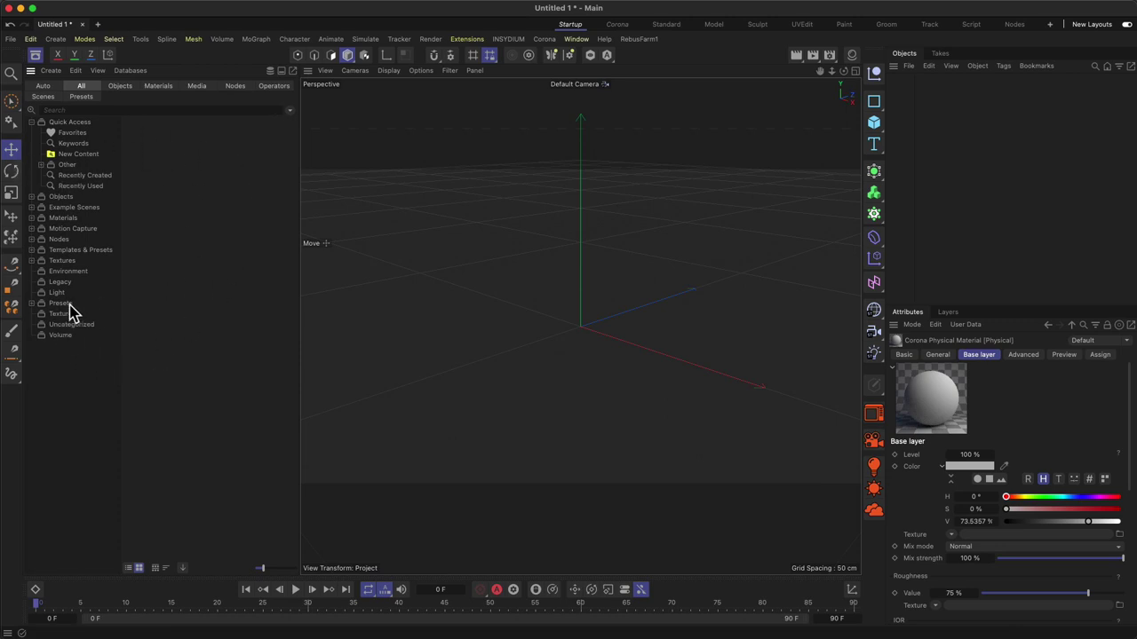
left_click(31, 196)
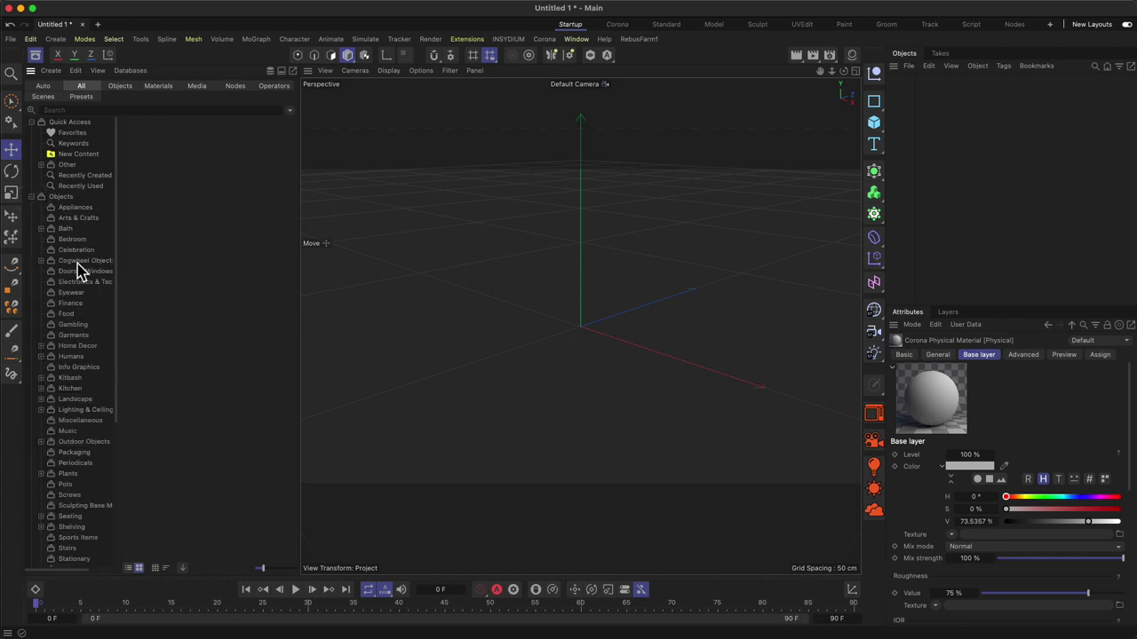
left_click(69, 315)
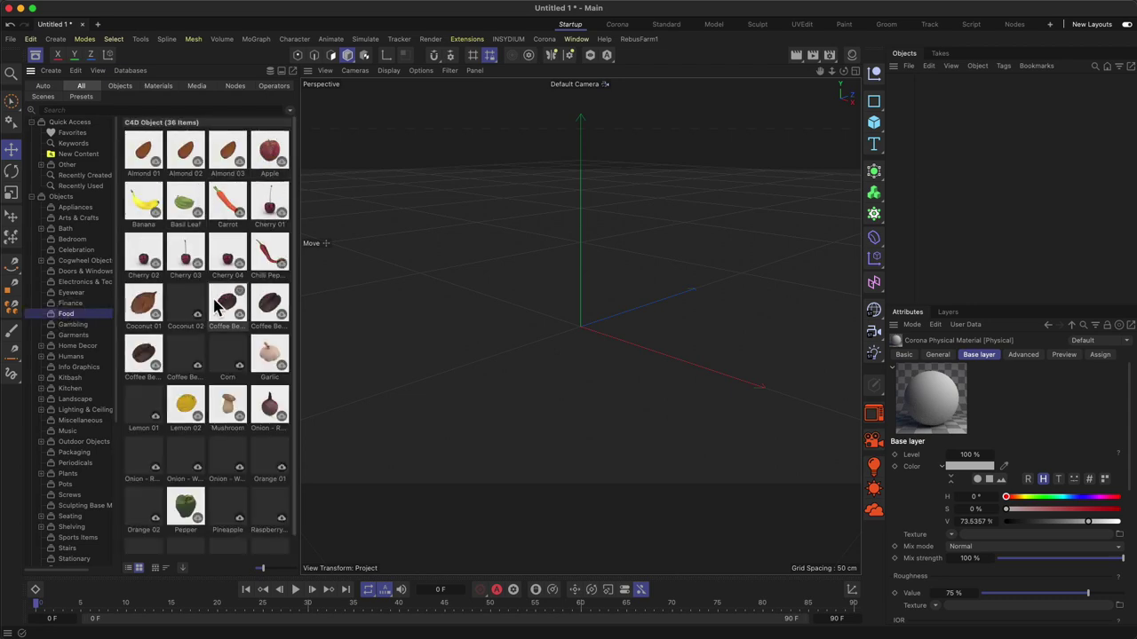
scroll(205, 283, "down", 1)
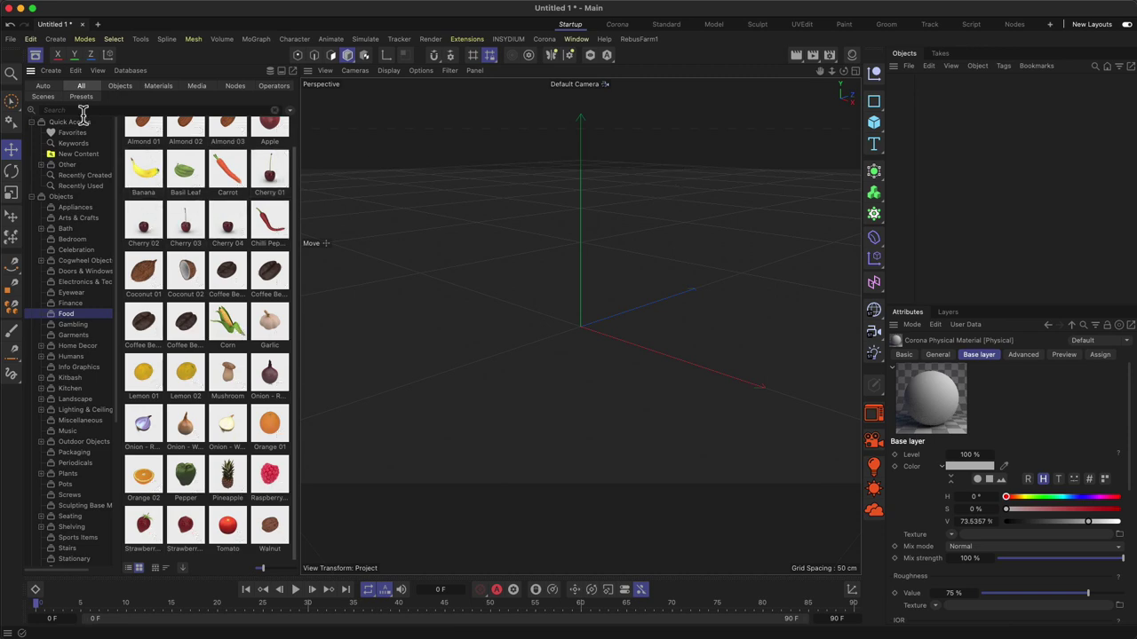
left_click(36, 56)
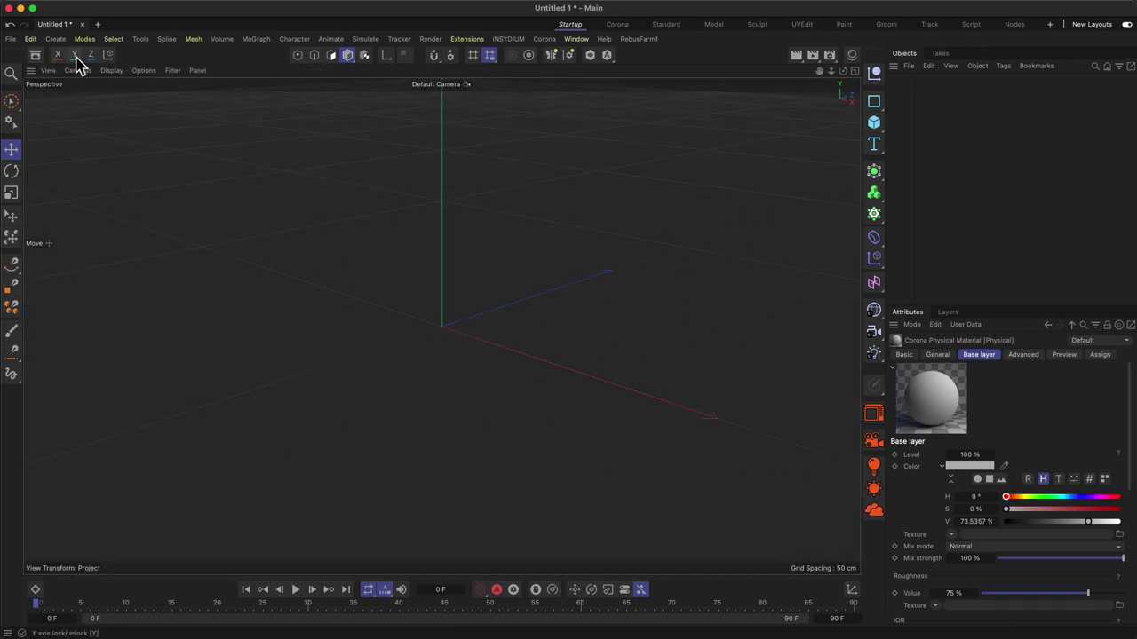
Add a cube at the origin and test the Z-axis lock while moving the cube a short distance along Z.
left_click(57, 56)
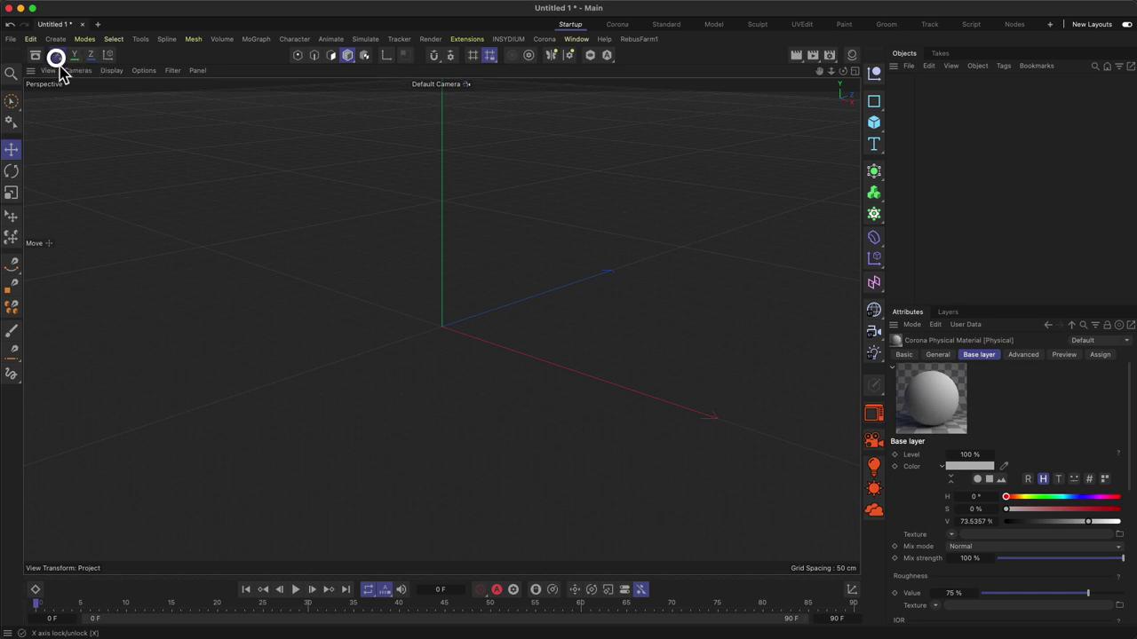
left_click(57, 56)
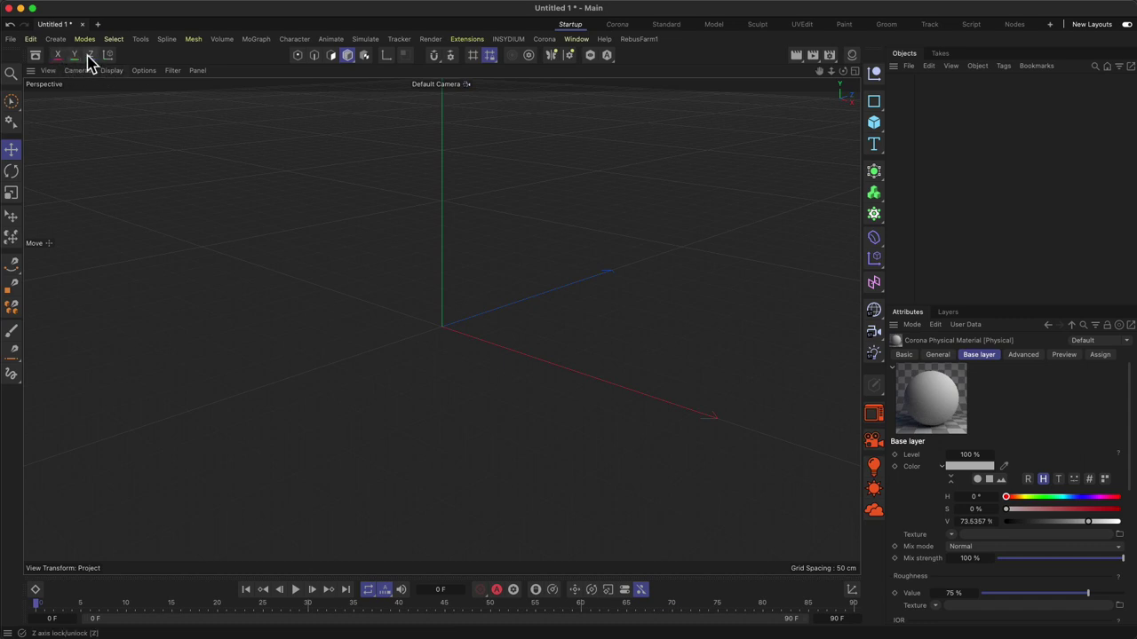
left_click(874, 122)
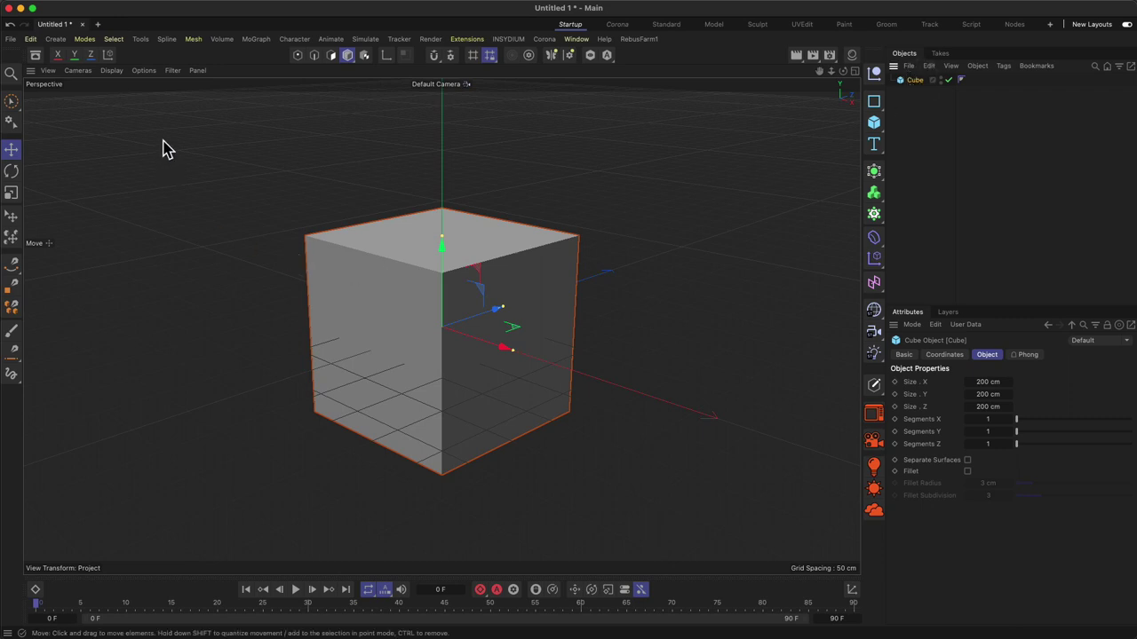
left_click(90, 55)
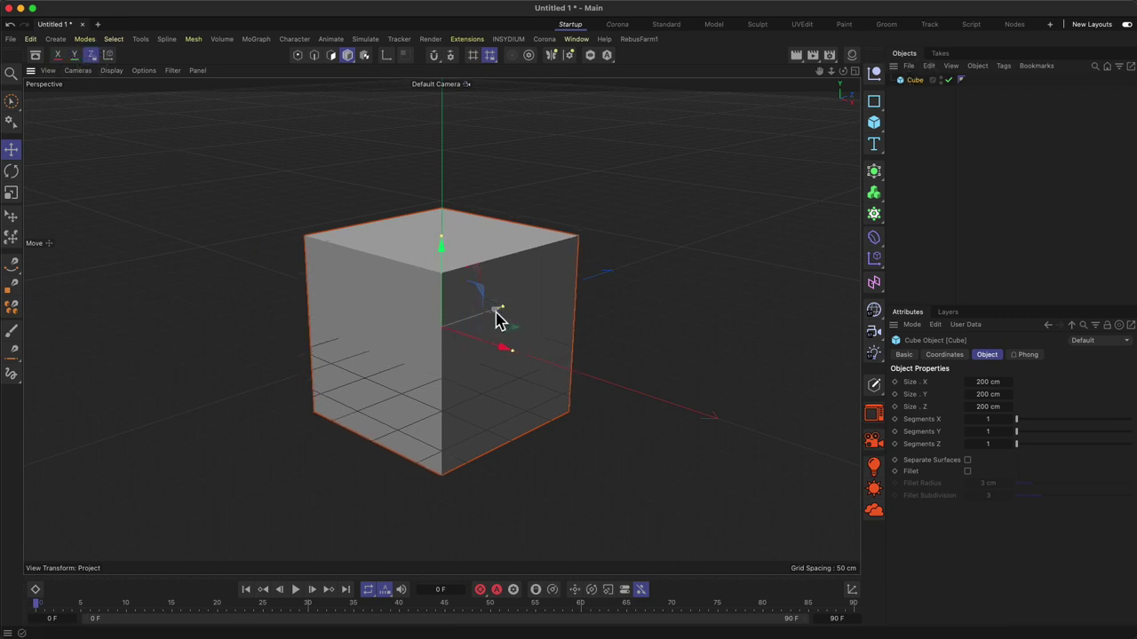
left_click_drag(497, 320, 550, 311)
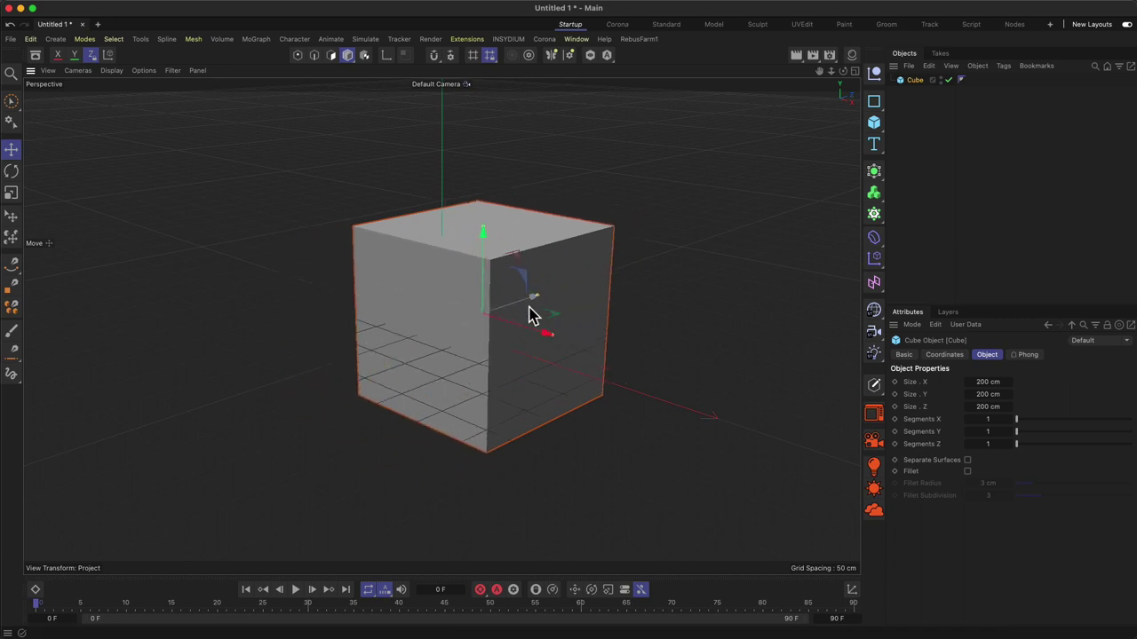
left_click(91, 55)
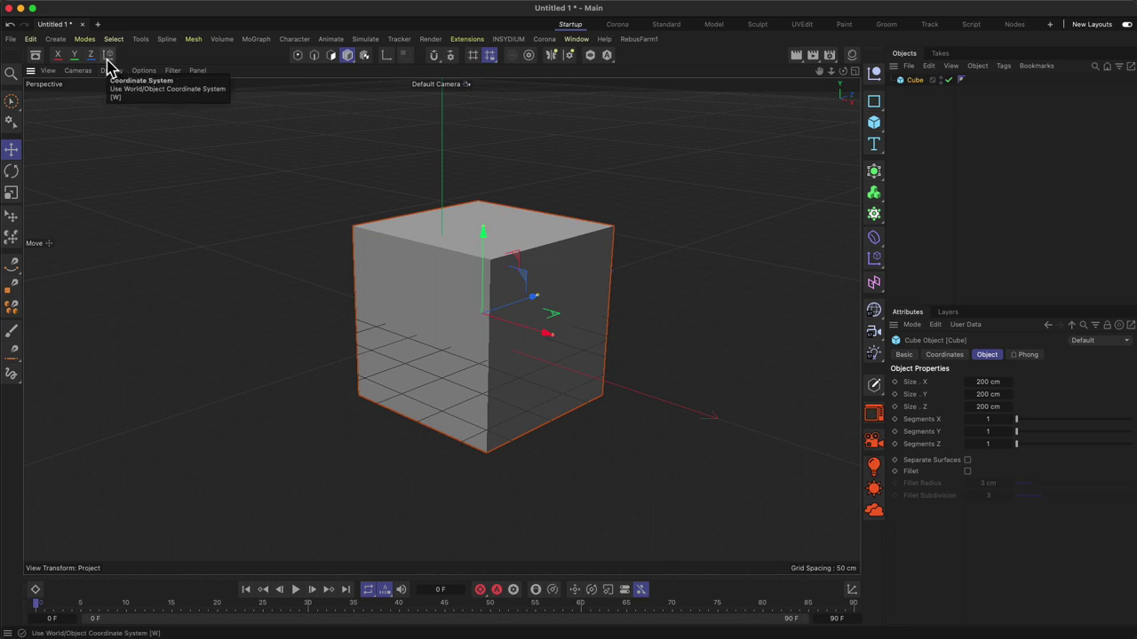
Toggle the world/object coordinate system, and reposition the cube along its Z axis and across the XZ plane.
left_click(108, 55)
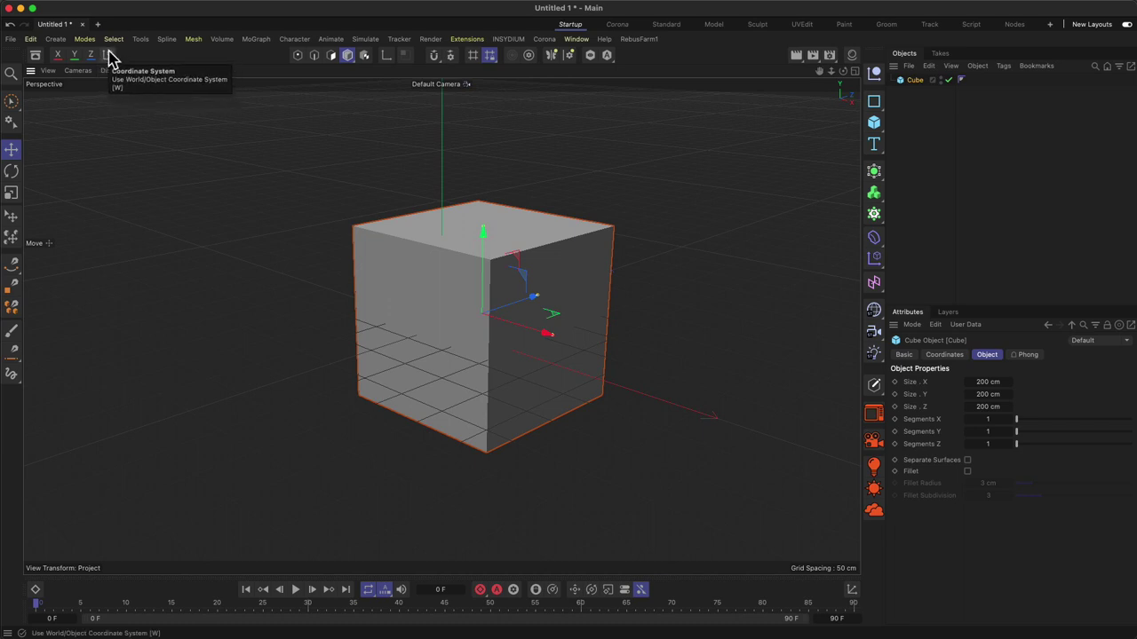
left_click(109, 55)
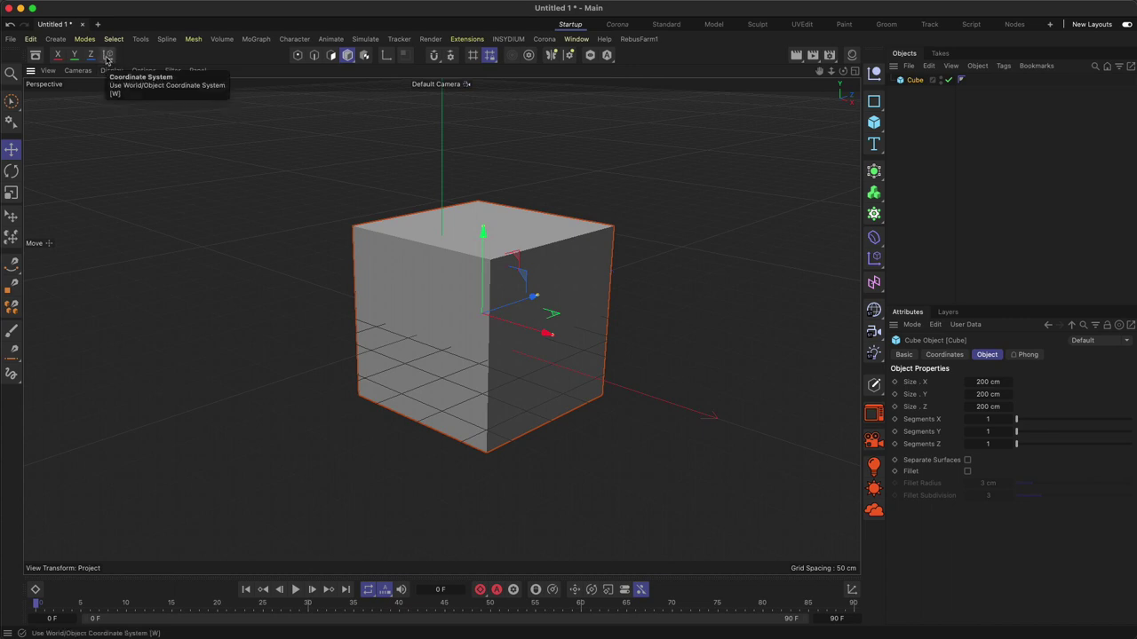
left_click_drag(530, 305, 402, 331)
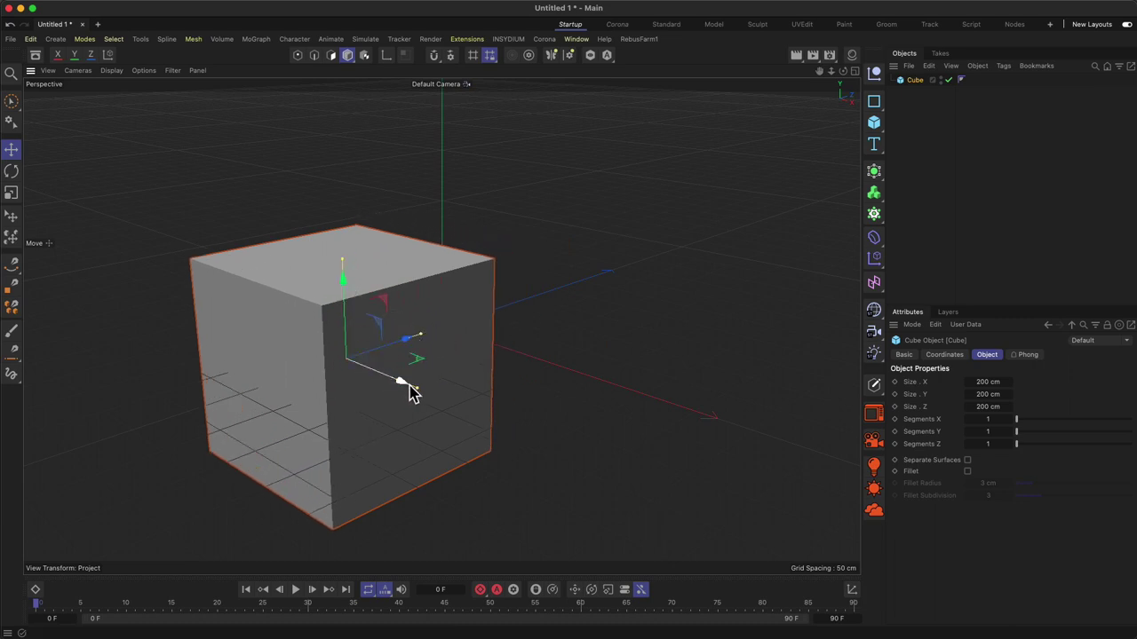
left_click_drag(408, 340, 480, 355)
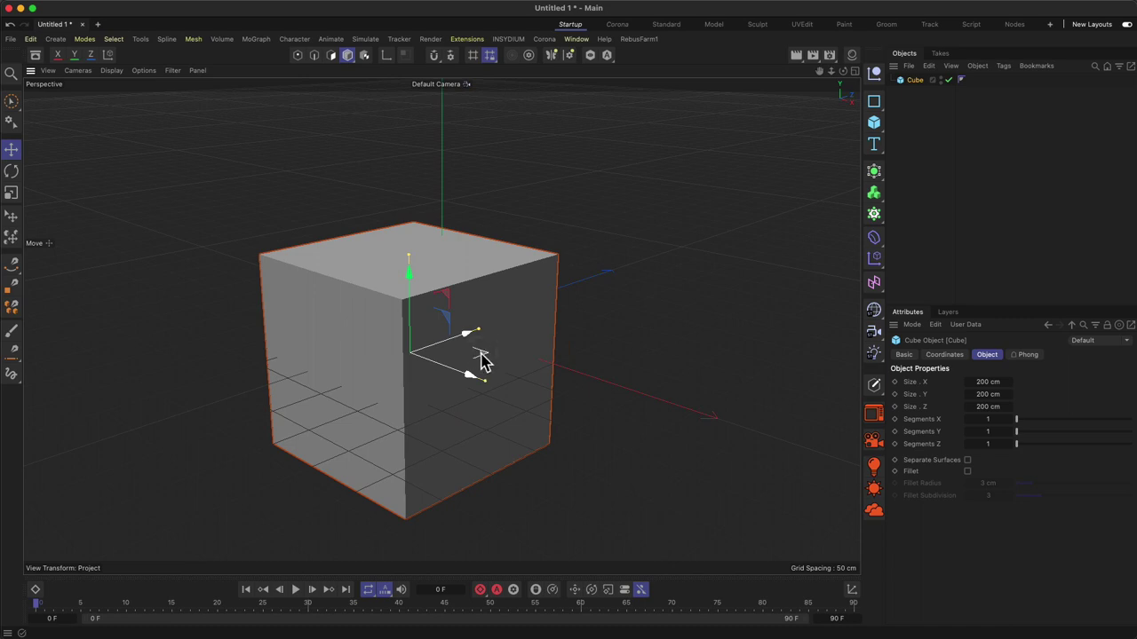
Rotate the cube freely about several of its axes, including about -61° around its Y axis.
left_click(13, 175)
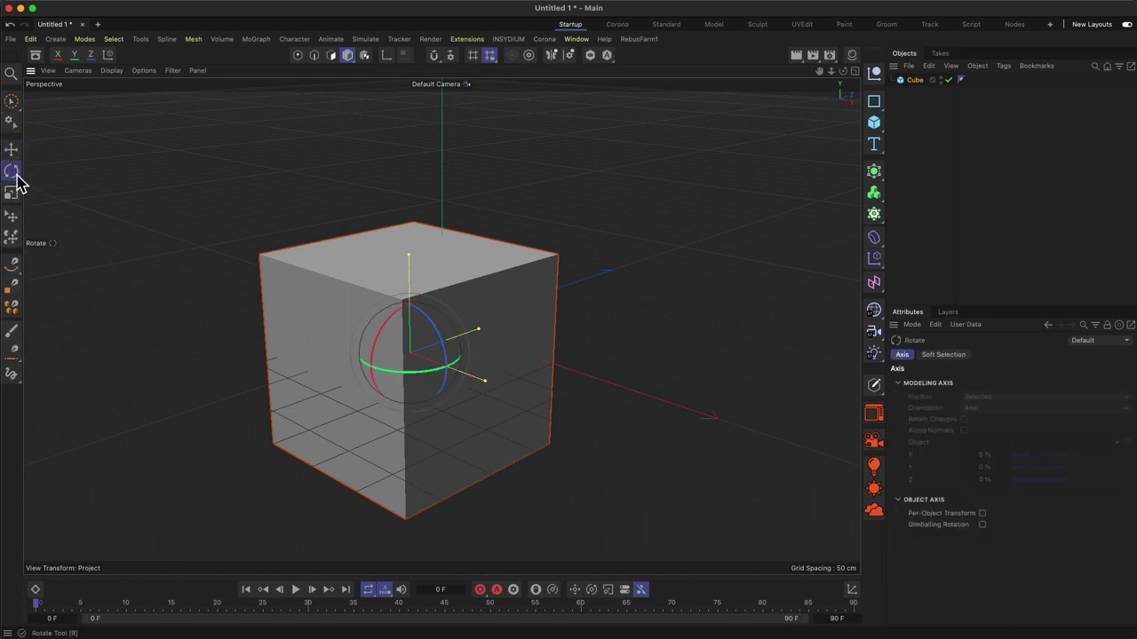
left_click_drag(393, 317, 393, 386)
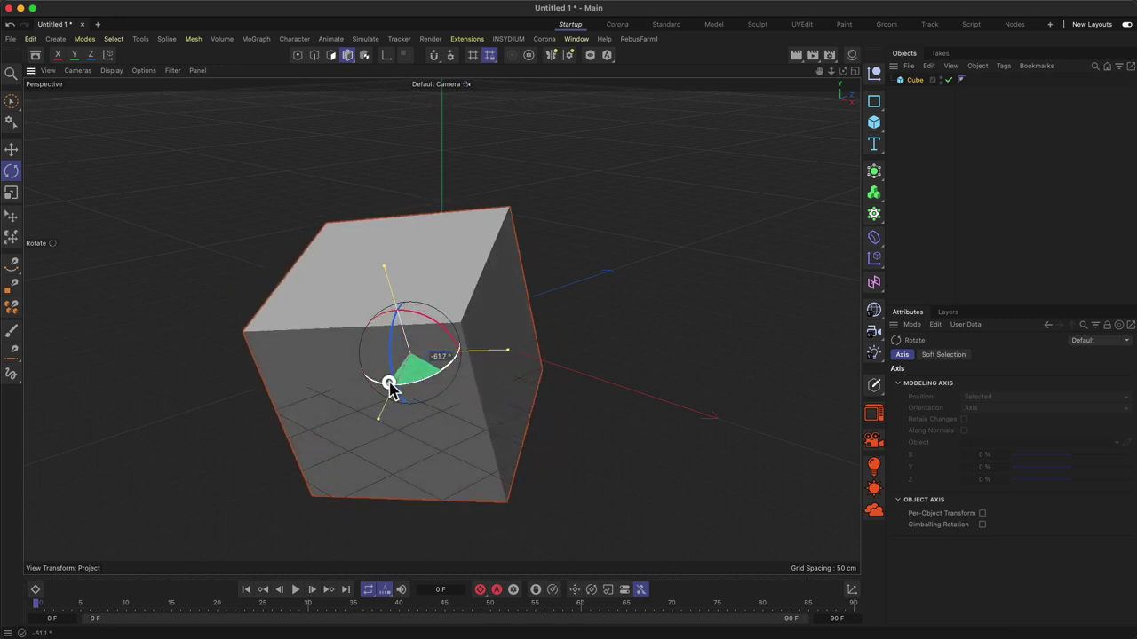
left_click_drag(463, 346, 449, 333)
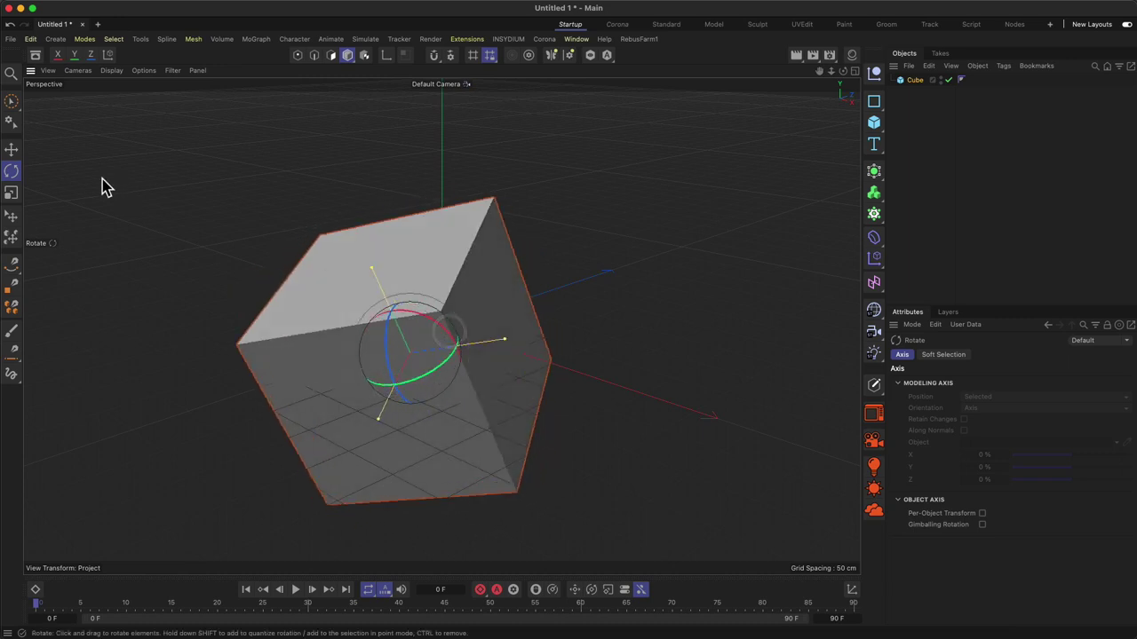
Return to the Move tool and align the tilted cube's move handles to the world coordinate system.
left_click(12, 149)
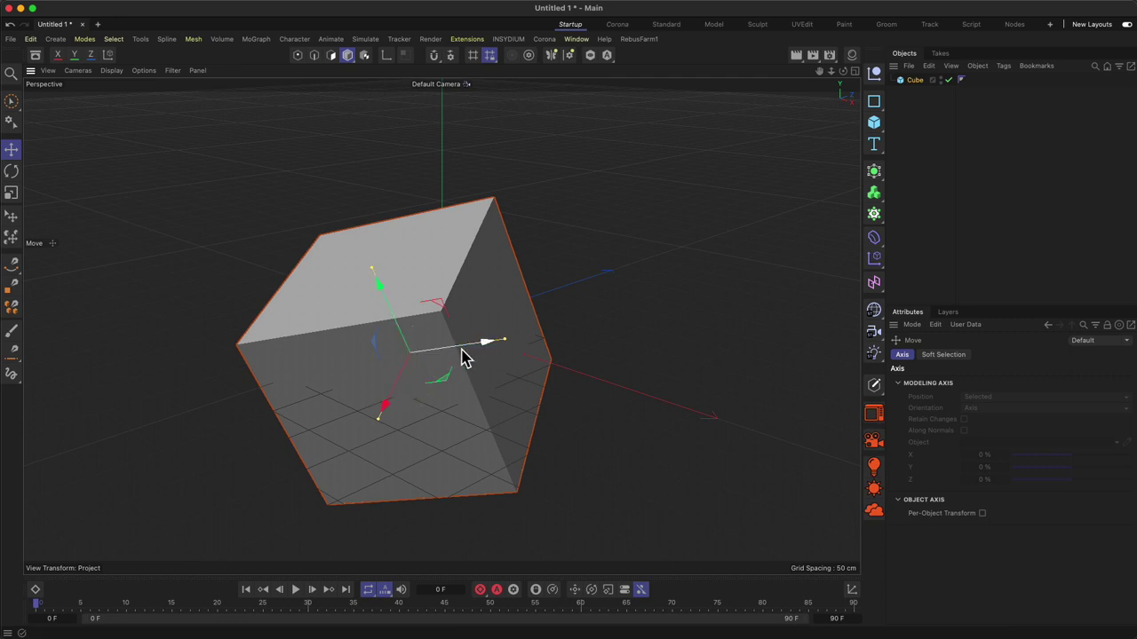
left_click(109, 55)
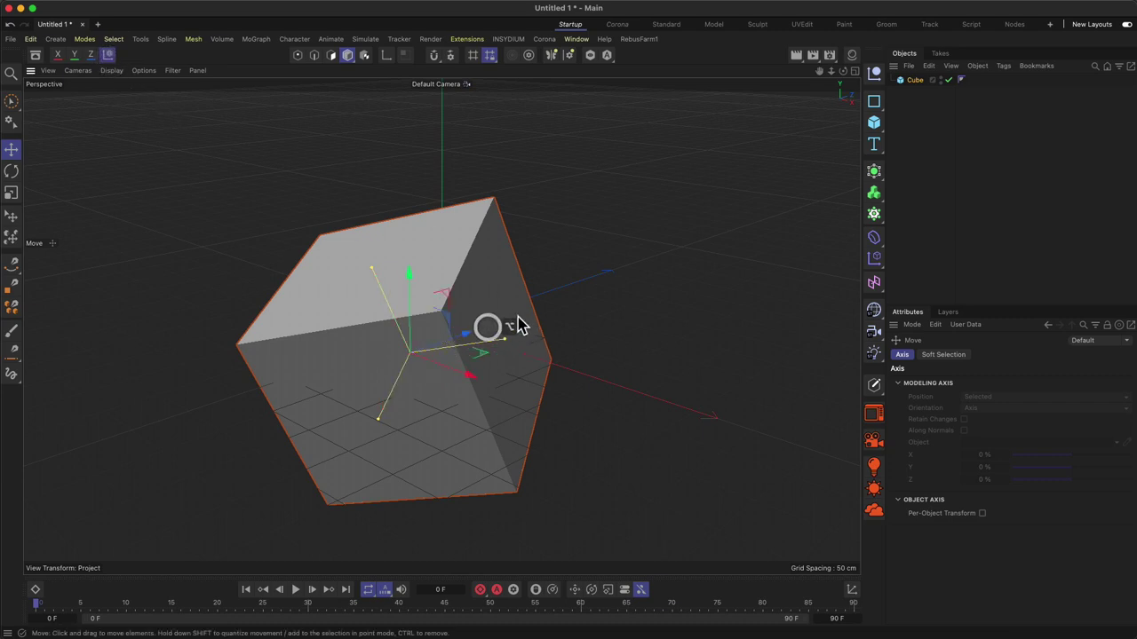
Slide the tilted cube along the world Z axis in the negative direction, away from the world origin.
left_click_drag(488, 325, 301, 304, "alt")
left_click_drag(464, 338, 464, 330)
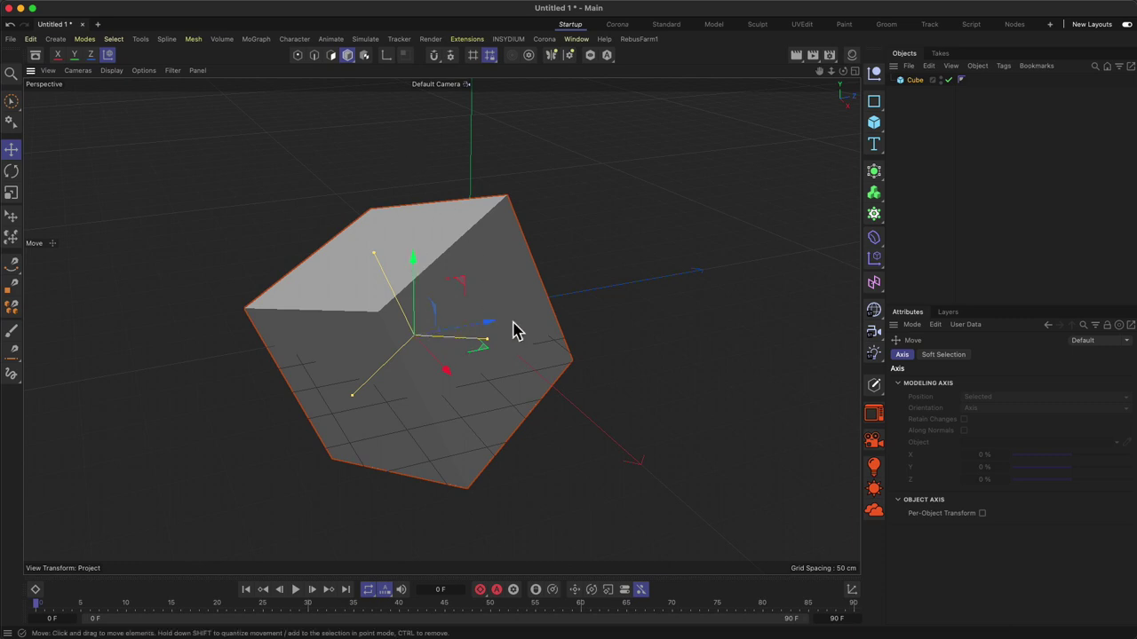
left_click_drag(513, 330, 587, 294, "alt")
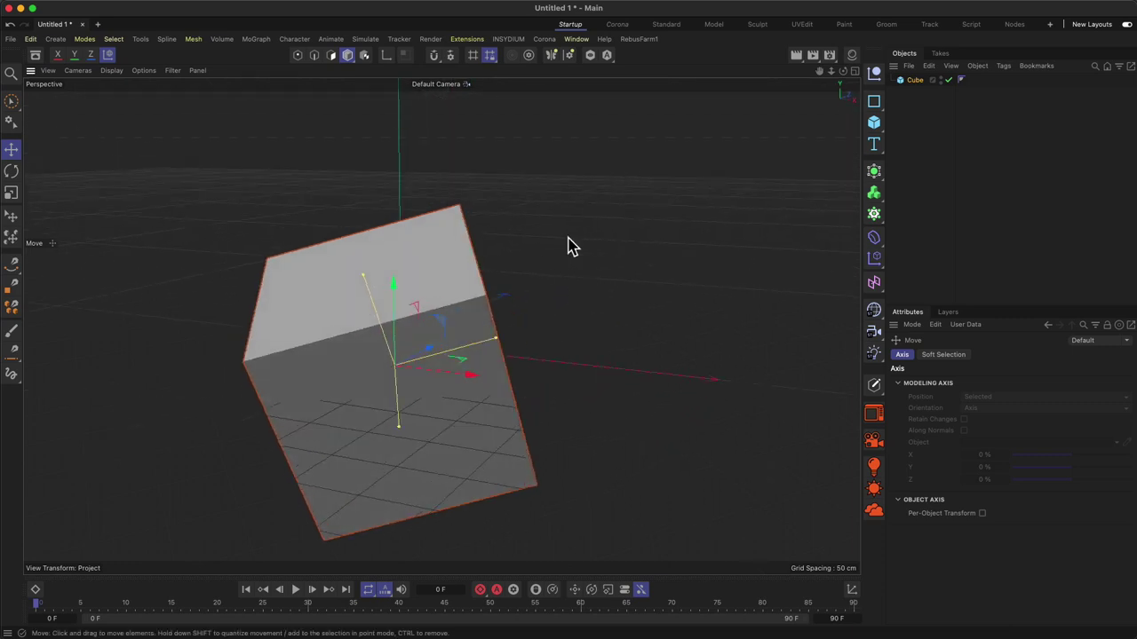
left_click_drag(474, 357, 518, 373, "alt")
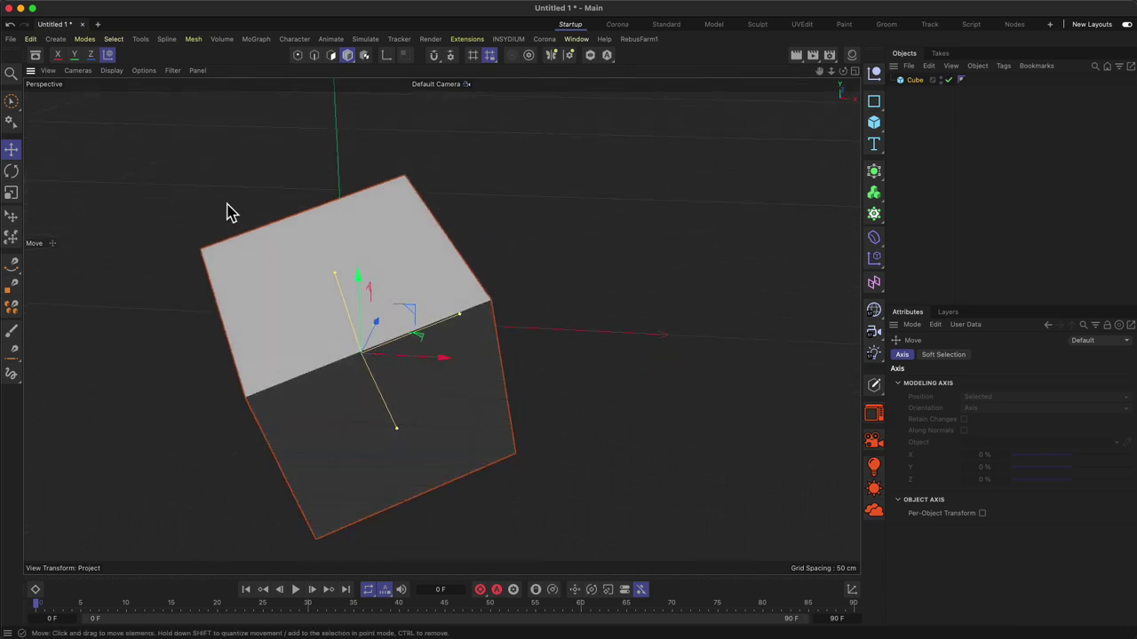
left_click_drag(444, 329, 440, 366, "alt")
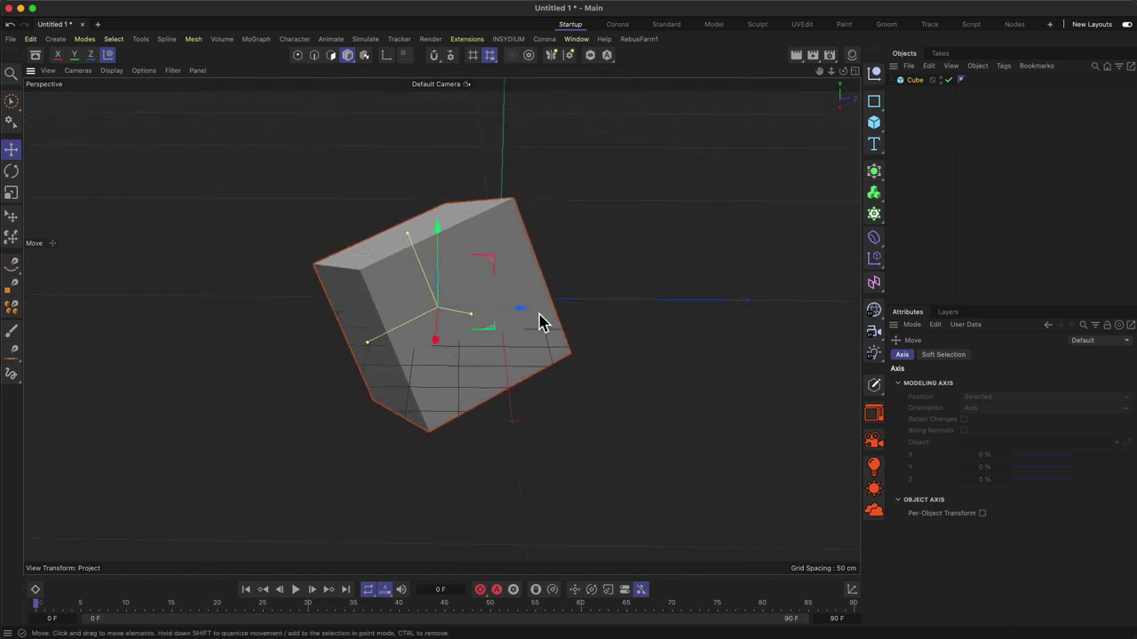
left_click_drag(524, 317, 371, 303)
left_click_drag(444, 329, 495, 323, "alt")
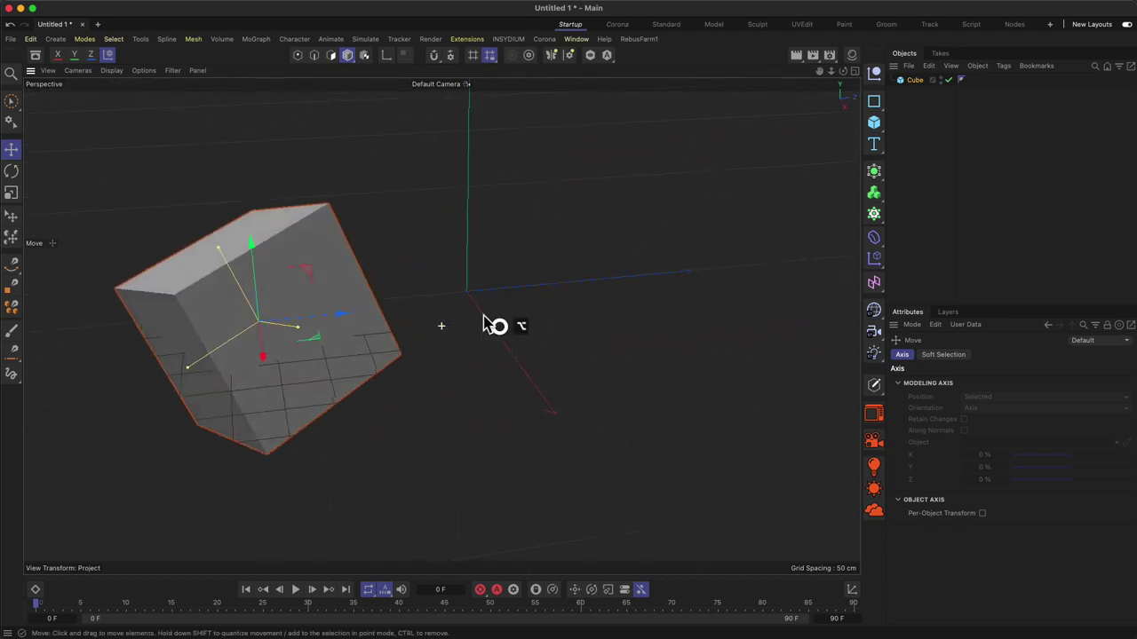
Toggle between object and world coordinates, finishing on object coordinates, and move the cube along its own Z axis and back toward the world origin.
left_click(109, 59)
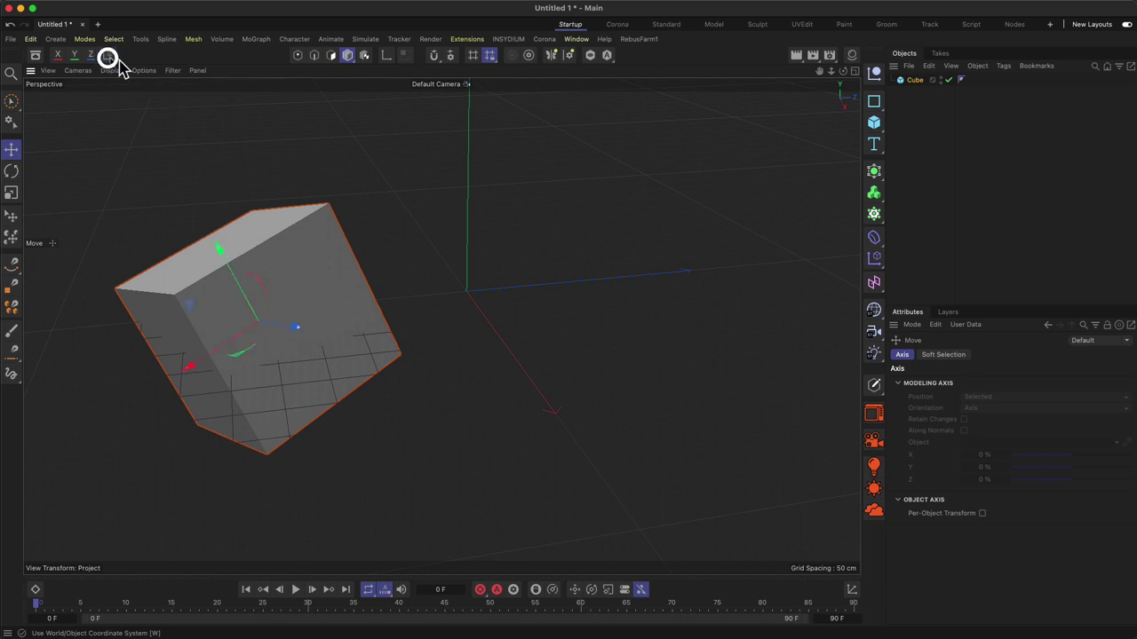
left_click_drag(286, 336, 308, 329)
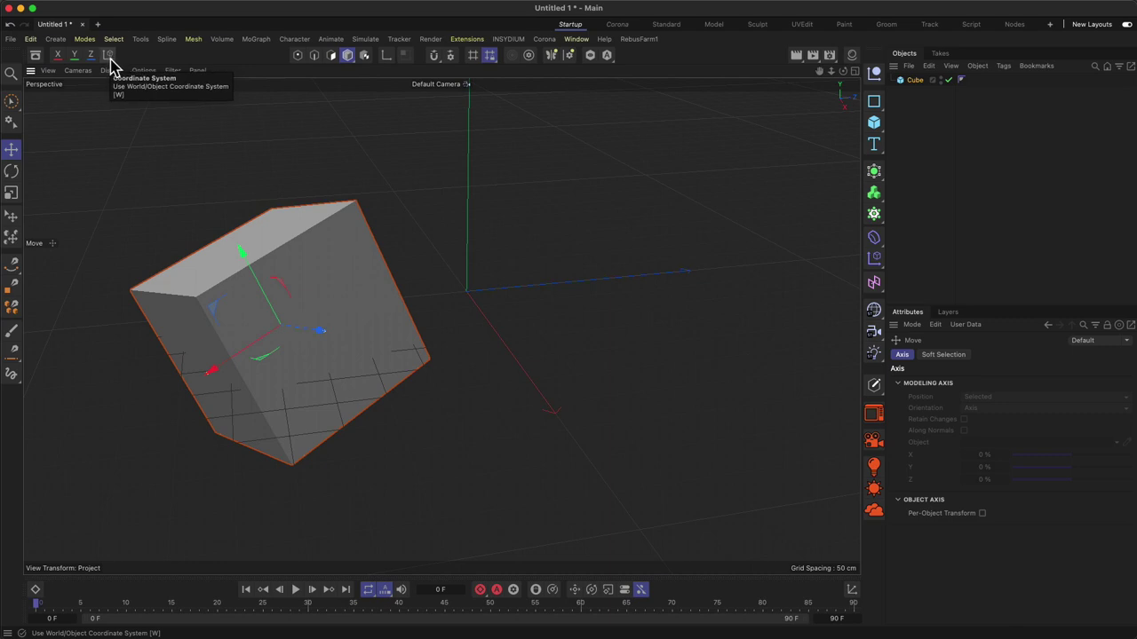
left_click(109, 56)
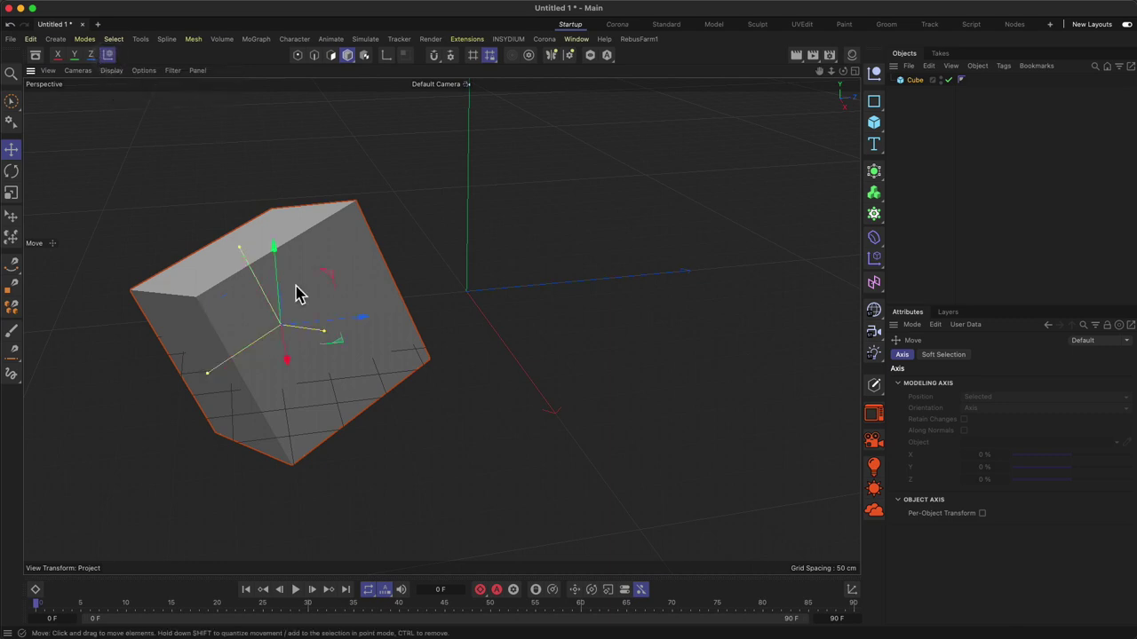
left_click_drag(325, 326, 289, 299, "alt")
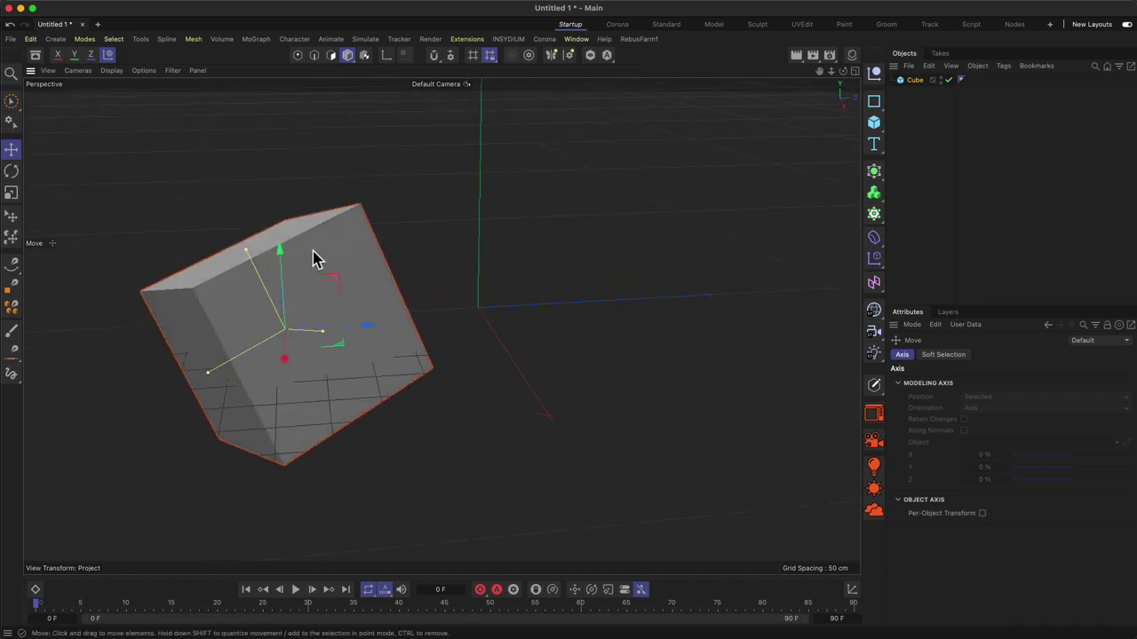
left_click(109, 56)
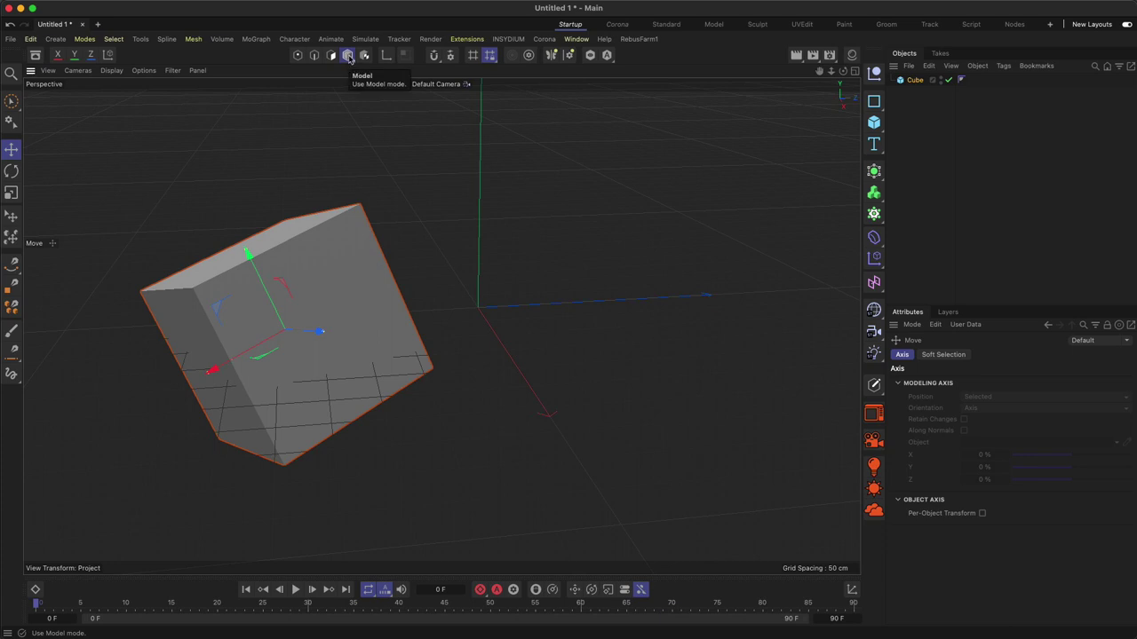
left_click_drag(310, 338, 436, 286)
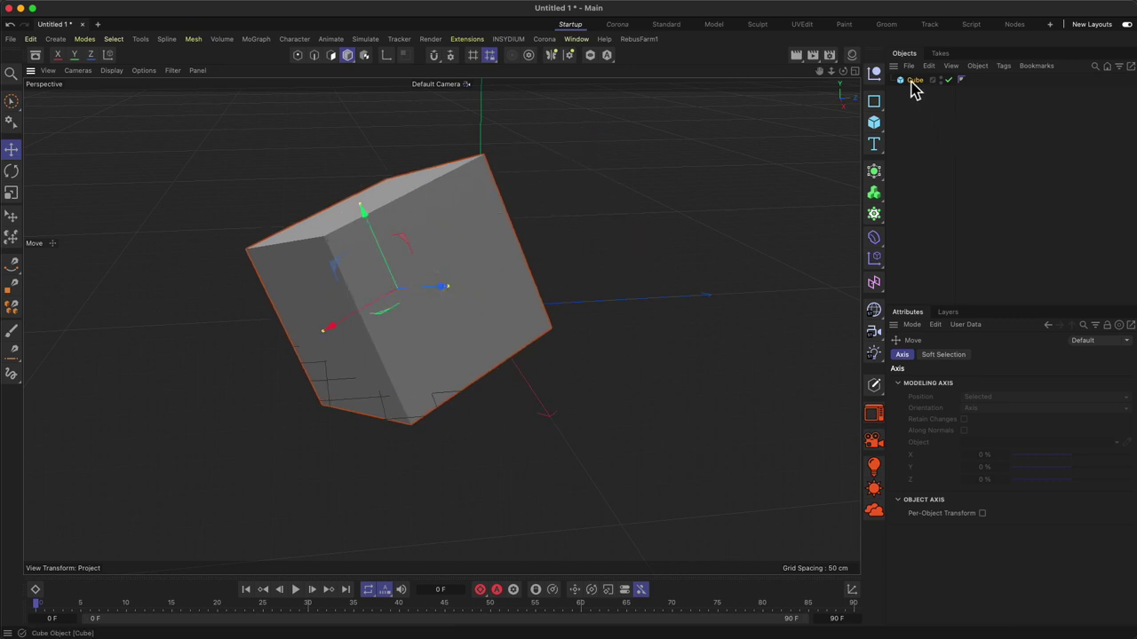
left_click_drag(409, 283, 438, 291)
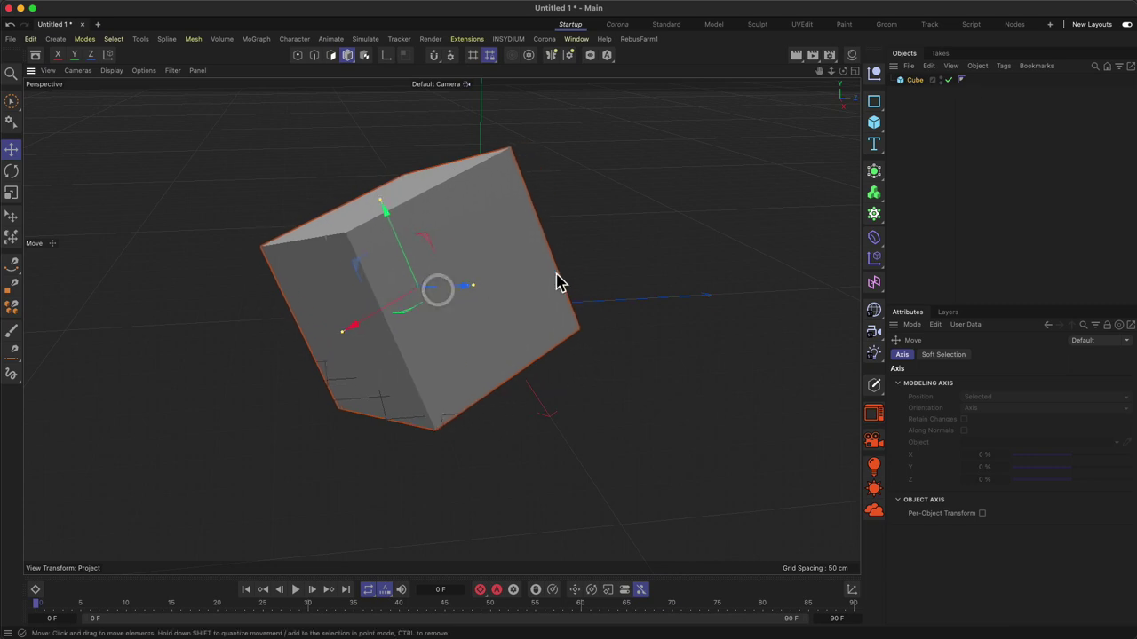
Make the parametric cube editable and reposition the whole object a short distance in Model mode.
left_click(913, 80)
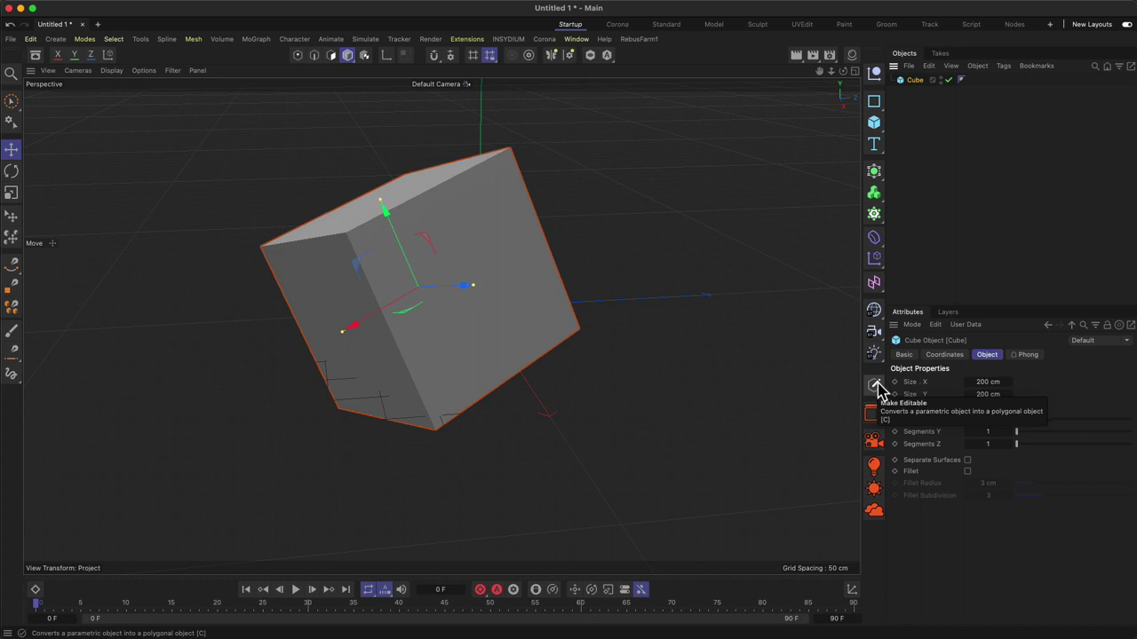
left_click(877, 388)
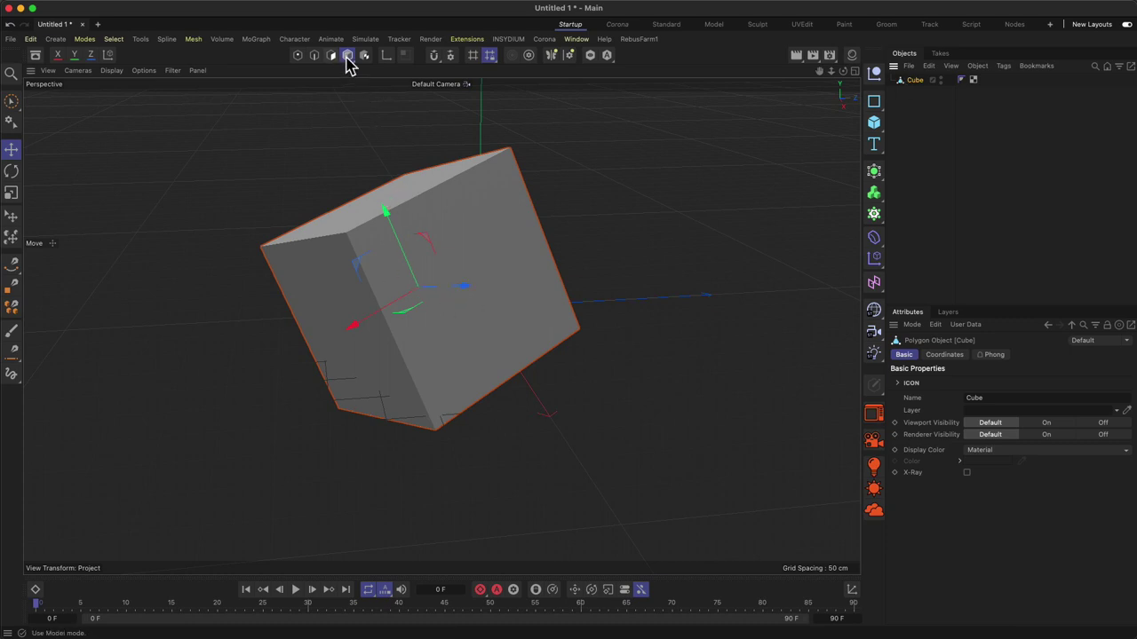
left_click_drag(415, 281, 438, 268)
left_click_drag(371, 318, 405, 297)
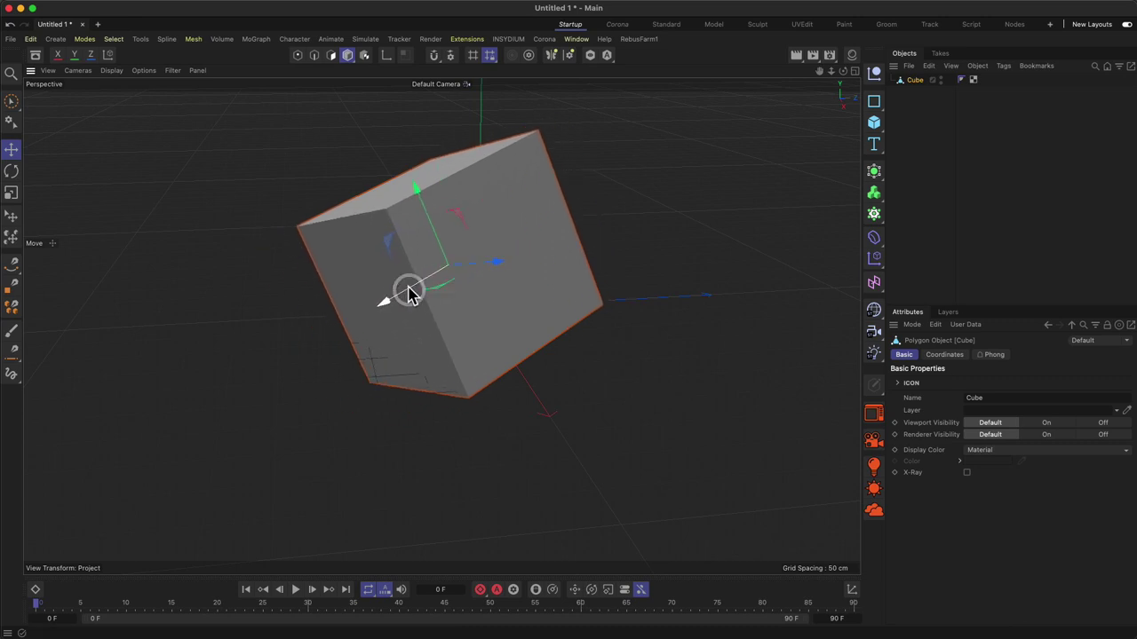
In Polygon mode, try selecting individual faces and pull the large +Z face outward along the Z axis.
left_click(330, 56)
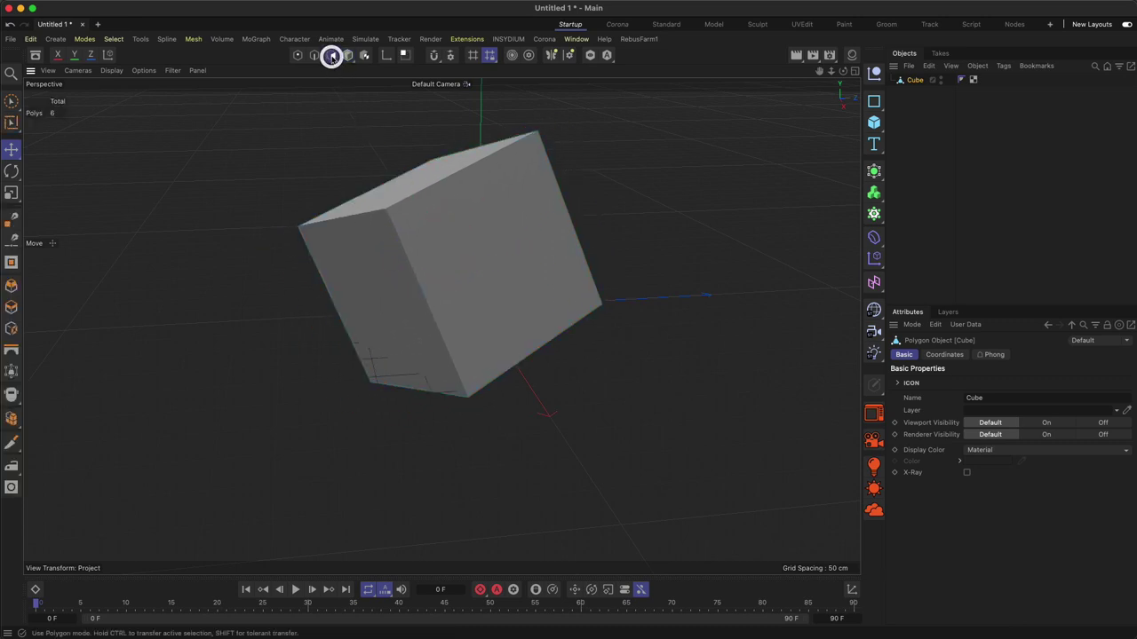
left_click(487, 246)
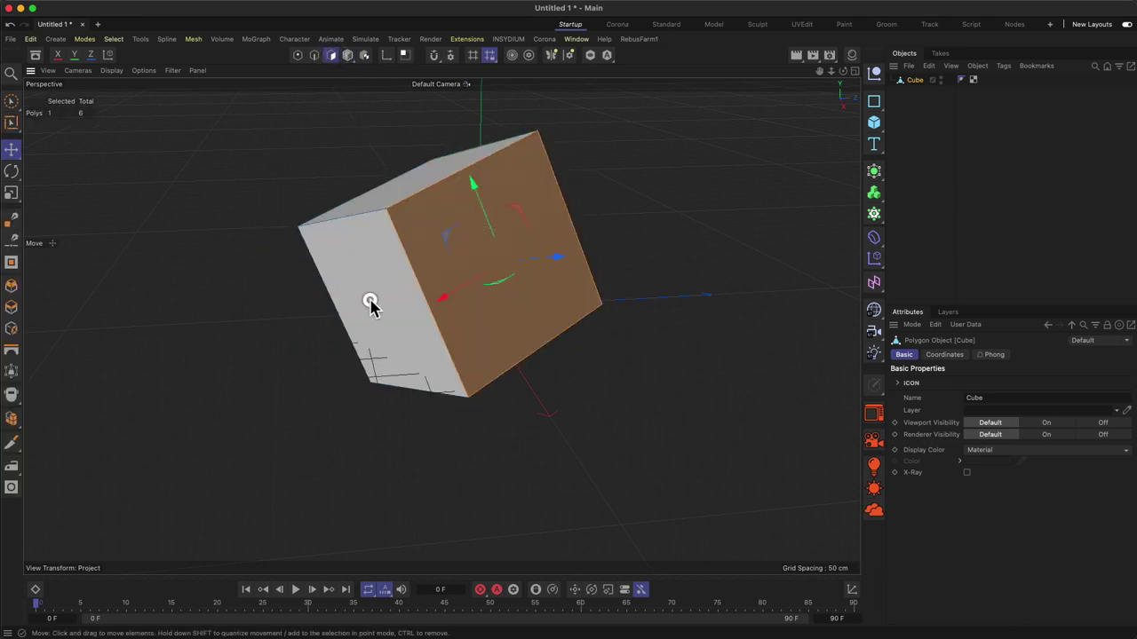
left_click(370, 299)
left_click(412, 184)
left_click(487, 257)
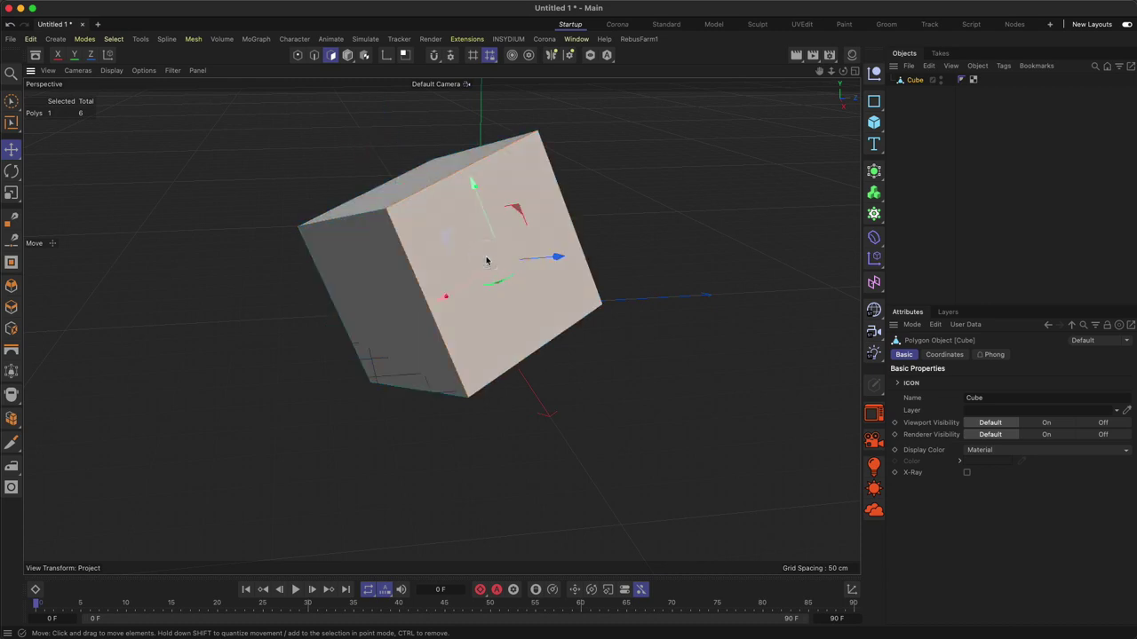
left_click_drag(538, 264, 634, 248)
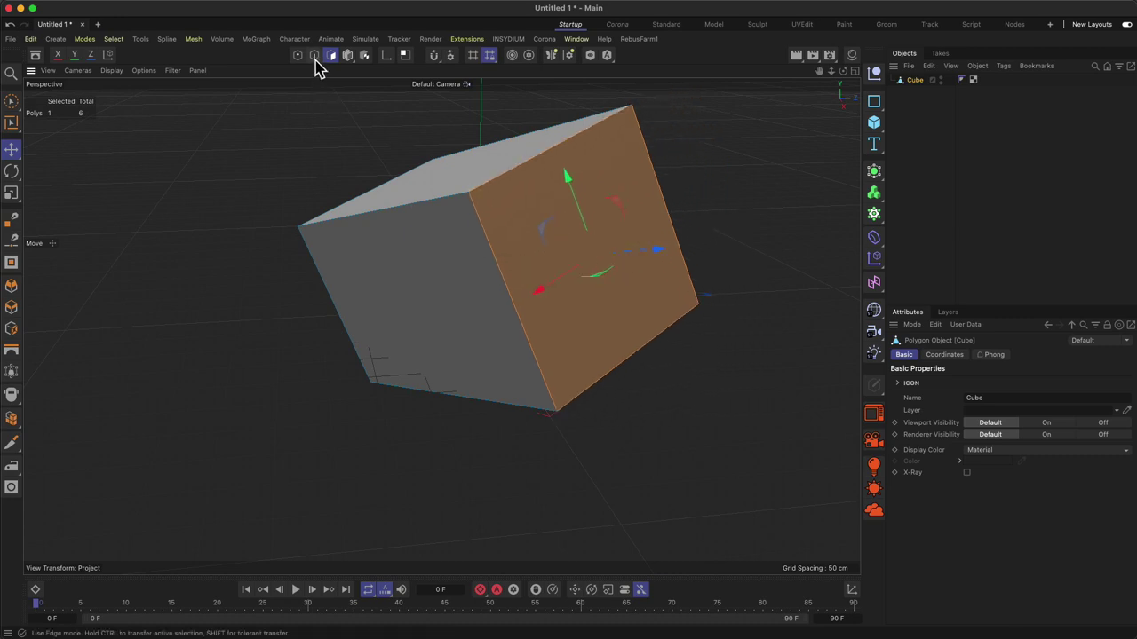
In Edge mode, select the upper front edge of the cube and move it inward along its Z axis.
left_click(315, 60)
left_click(431, 214)
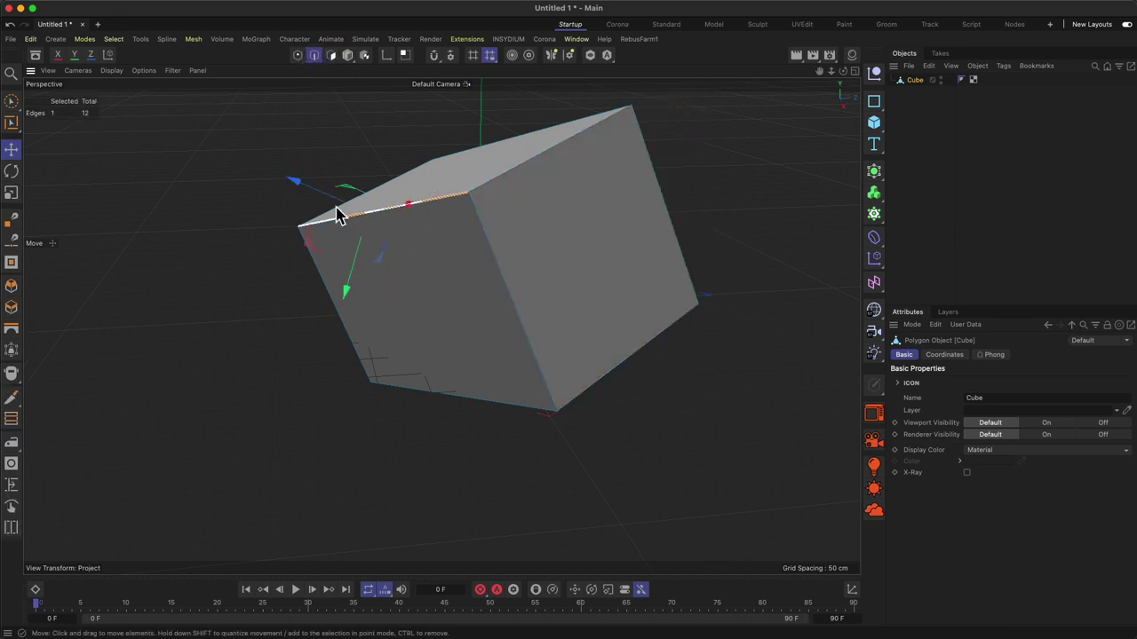
mouse_move(337, 216)
left_mouse_down()
mouse_move(336, 197)
mouse_move(353, 201)
left_mouse_up()
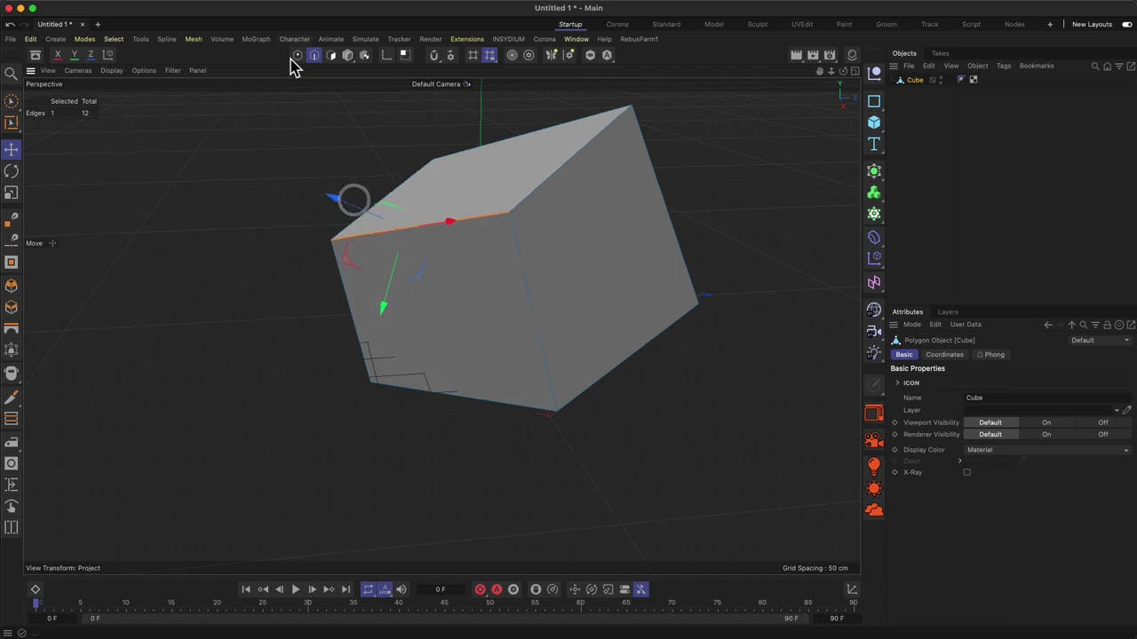
In Point mode, select the far lower corner point of the extended face and move it inward along Z.
left_click(298, 57)
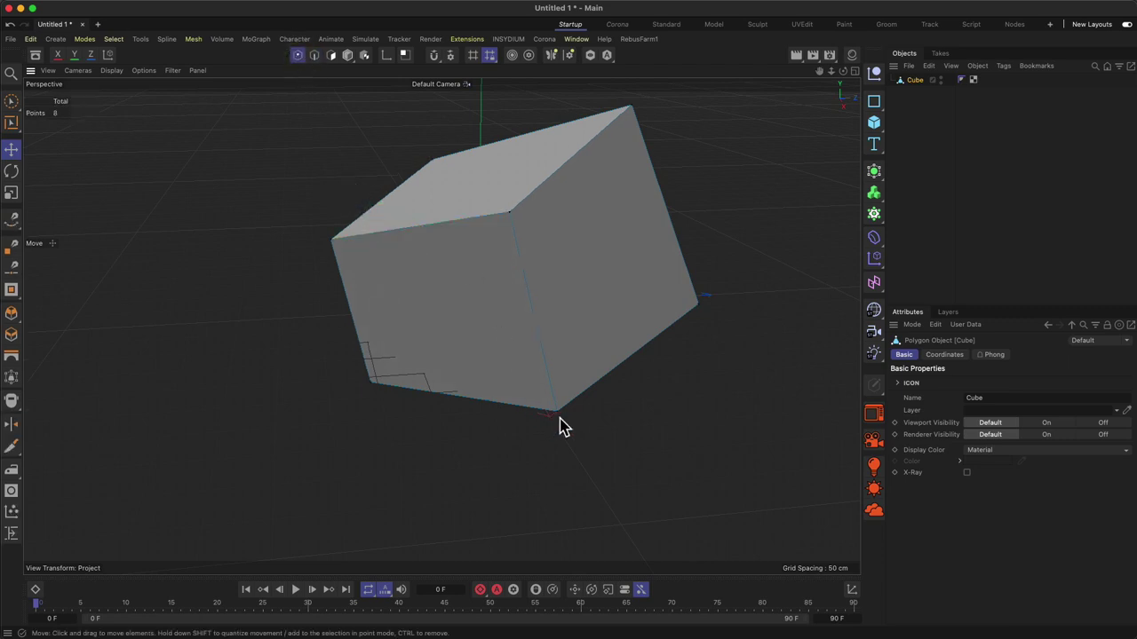
left_click(700, 303)
left_click_drag(767, 312, 668, 303)
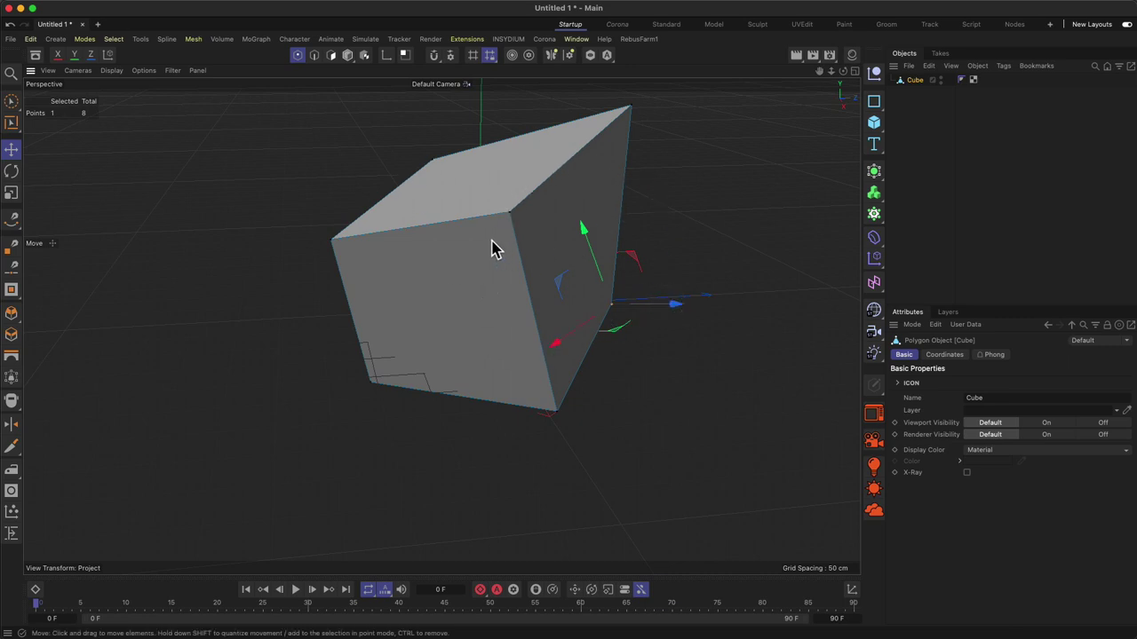
Select the upper front corner point and compare the selections held in Point, Edge and Polygon modes, finishing in Polygon mode.
left_click(517, 208)
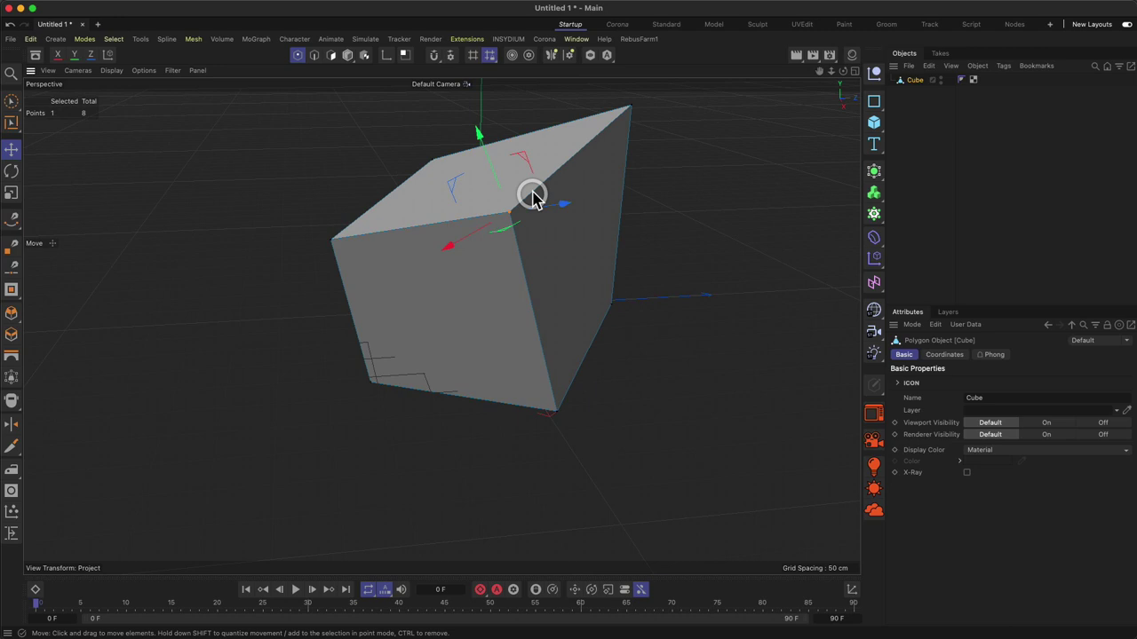
left_click(315, 56)
left_click(329, 56)
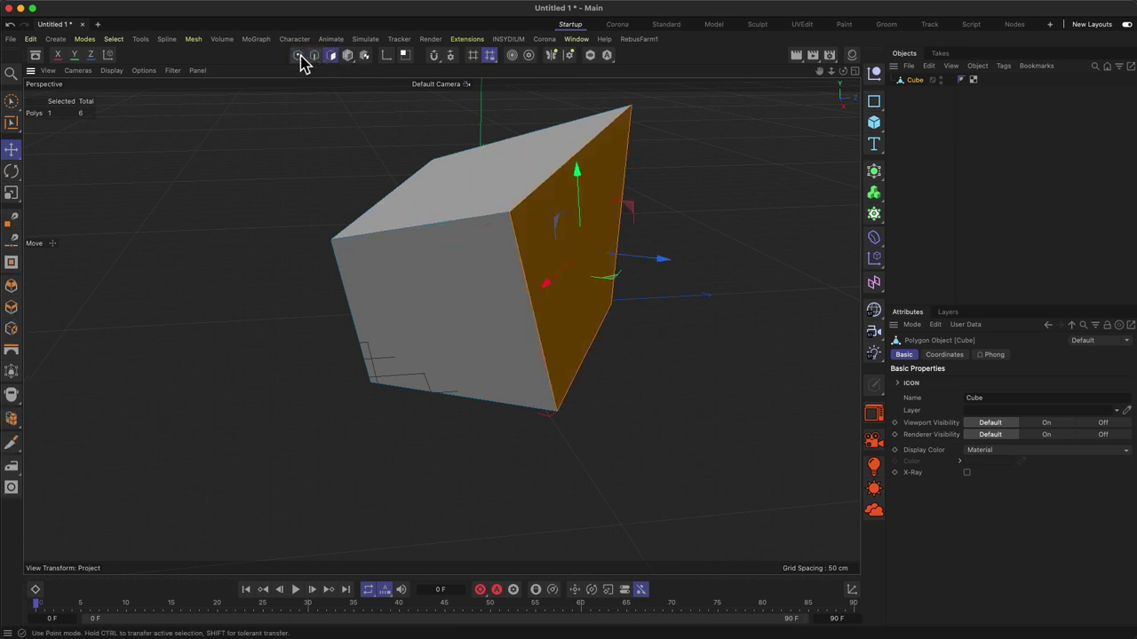
left_click(315, 56)
left_click(298, 55)
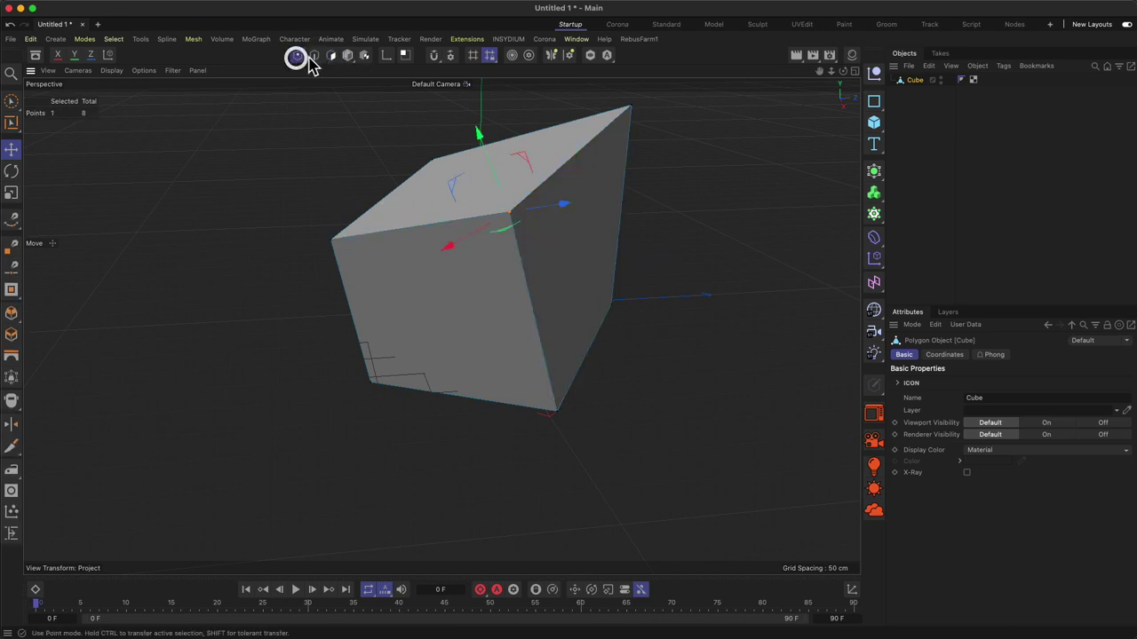
left_click(314, 56)
left_click(330, 56)
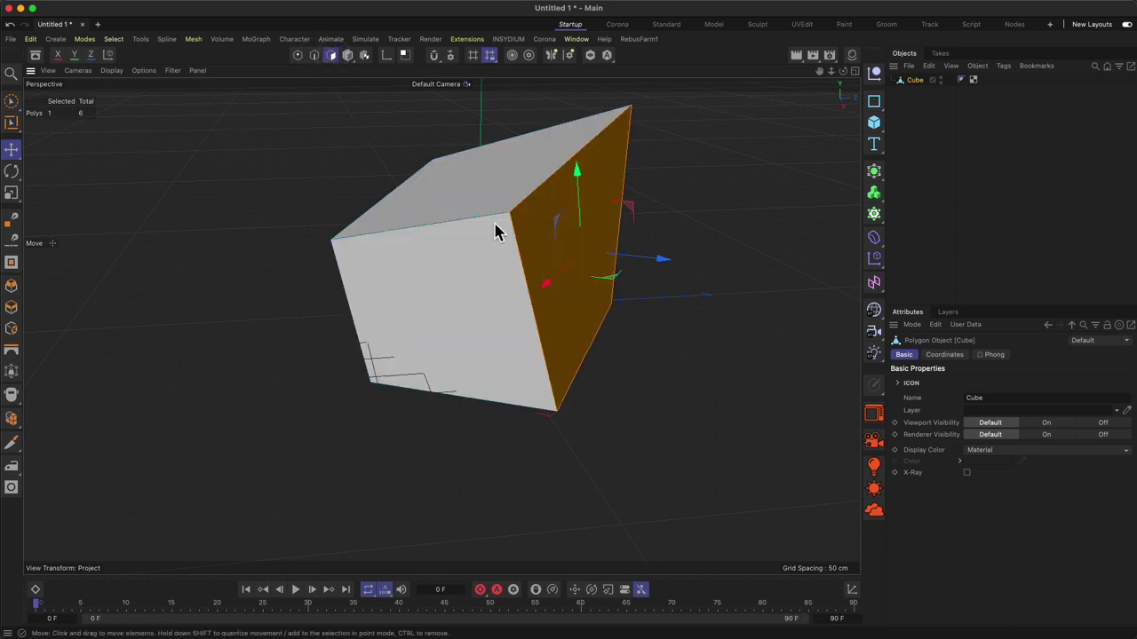
Add a second parametric cube, move it along Z beside the first, and try the Edge, Point and Polygon modes on it.
left_click(877, 131)
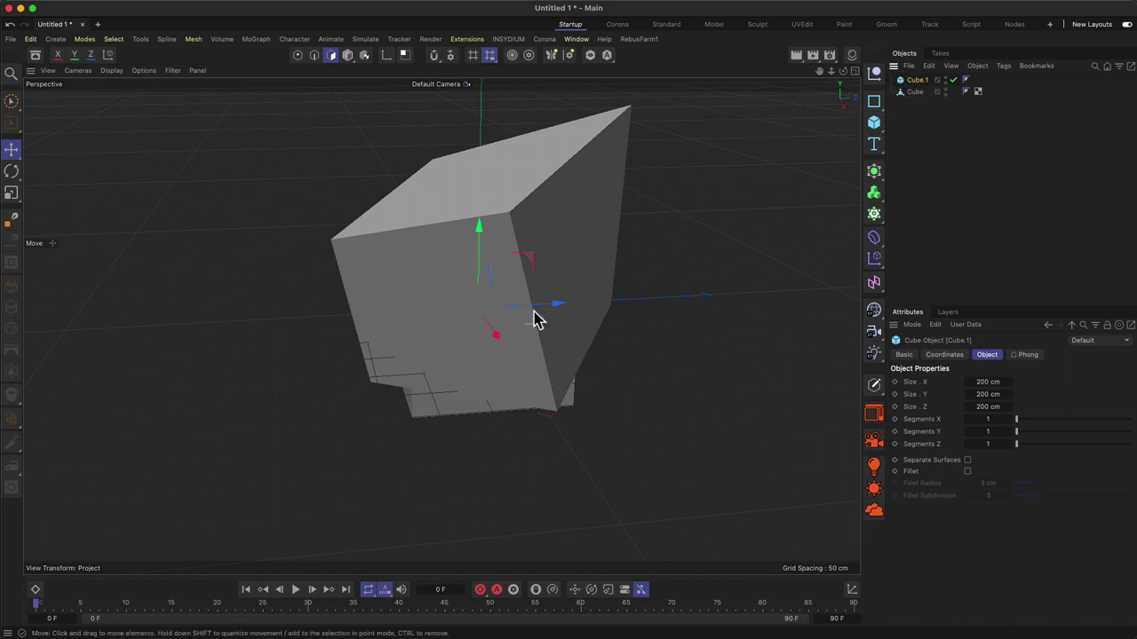
left_click_drag(558, 310, 789, 274)
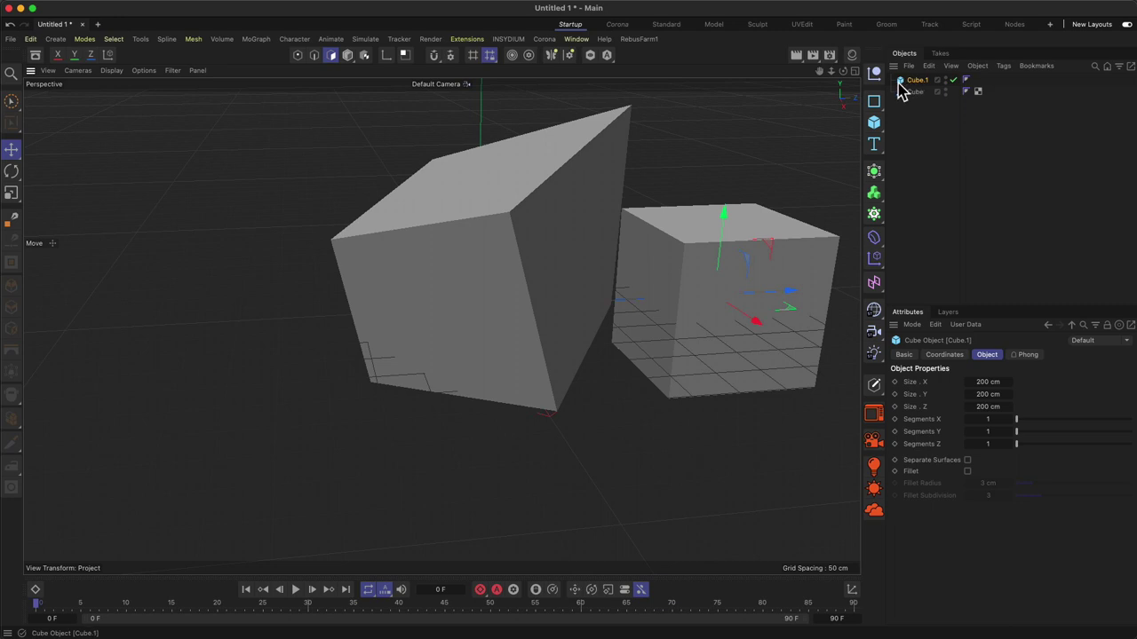
left_click(313, 58)
left_click(298, 55)
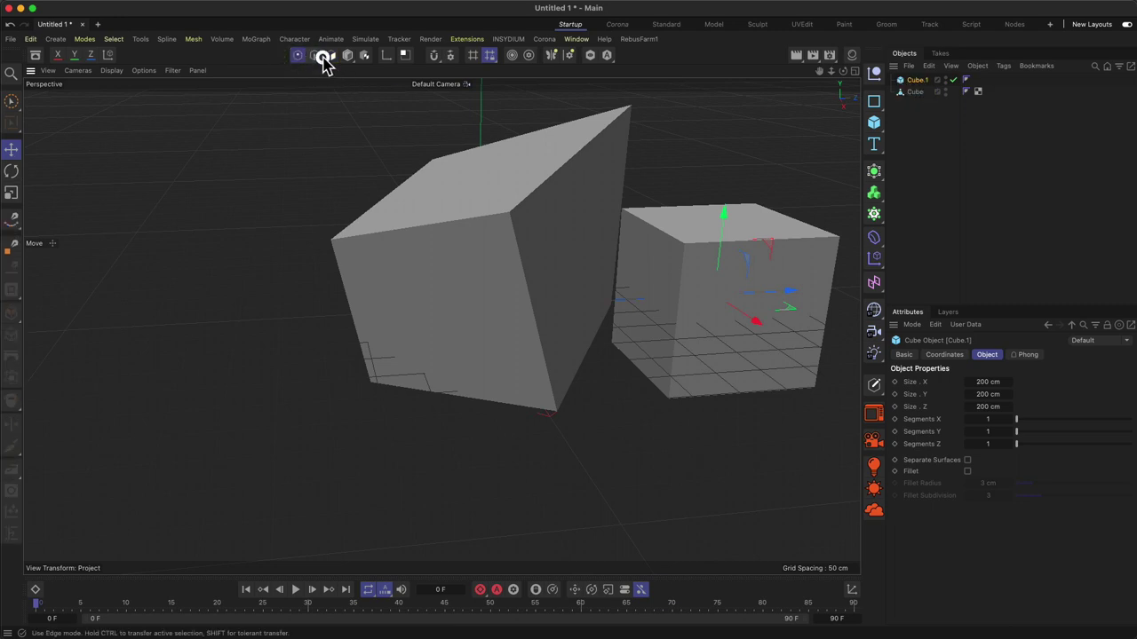
left_click(332, 56)
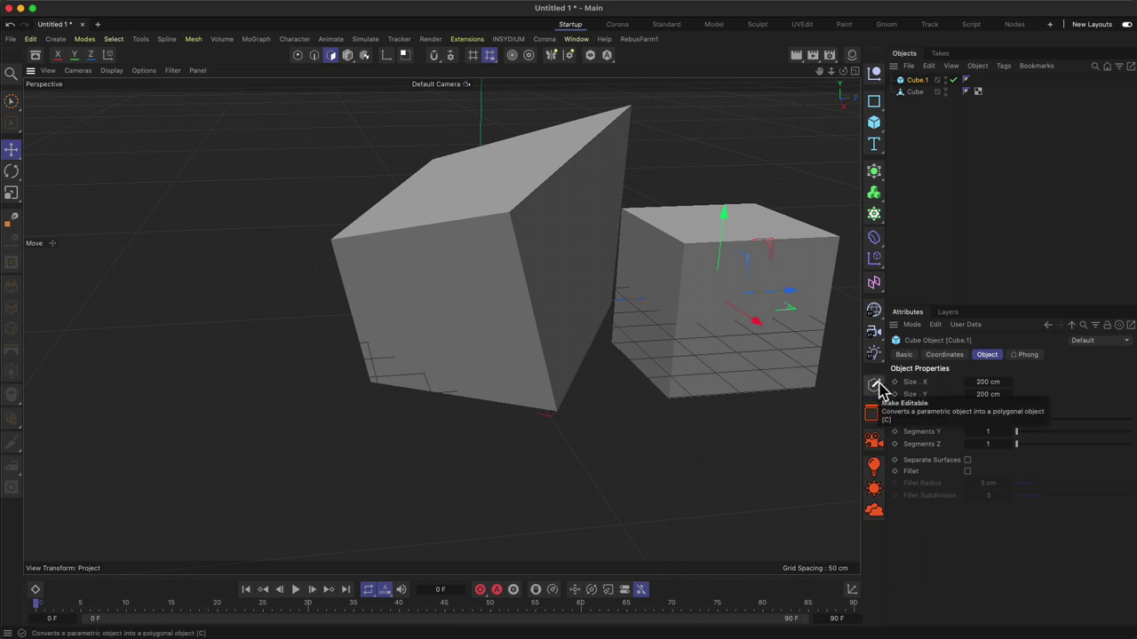
Select both cubes and return to Model mode, delete the second cube, and reselect the edited polygon cube.
left_click_drag(910, 99, 894, 71)
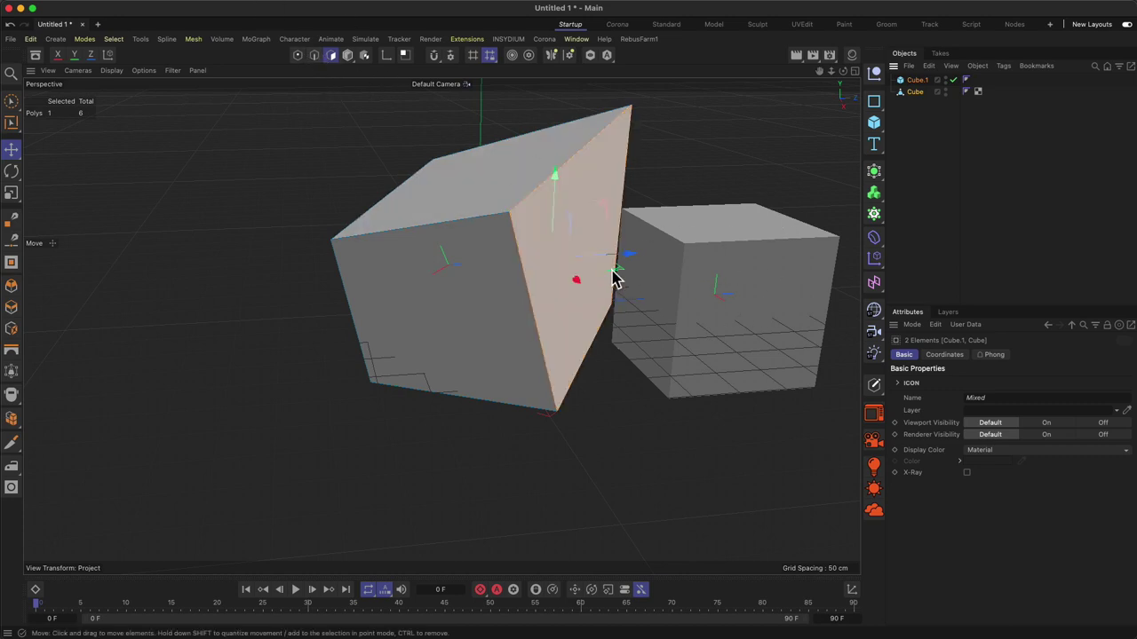
left_click(345, 57)
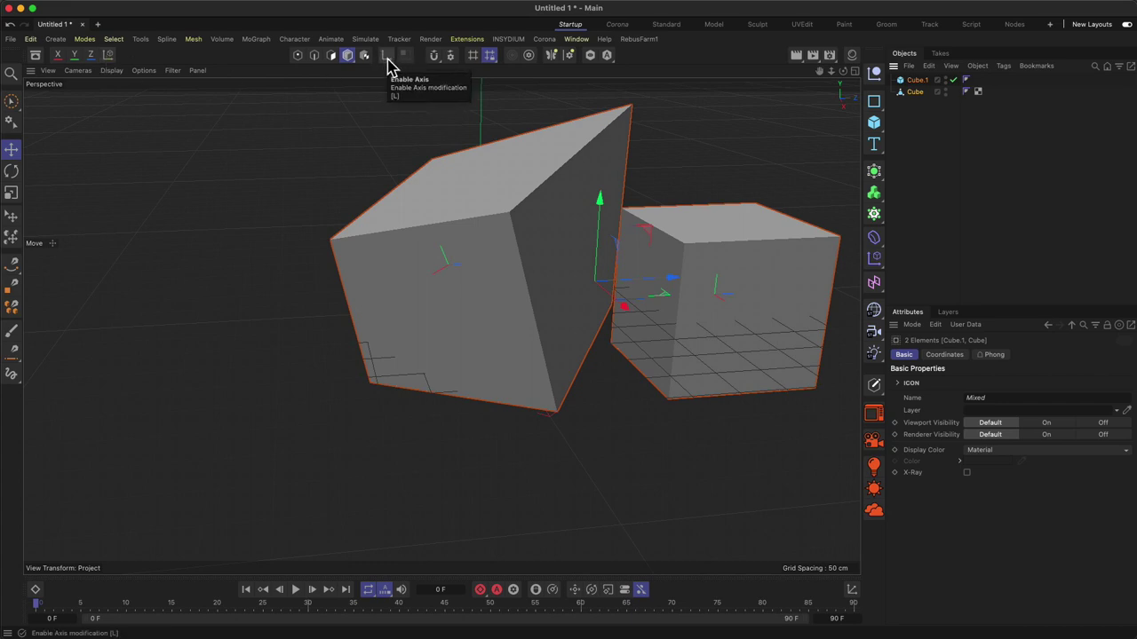
left_click(915, 79)
key("Delete")
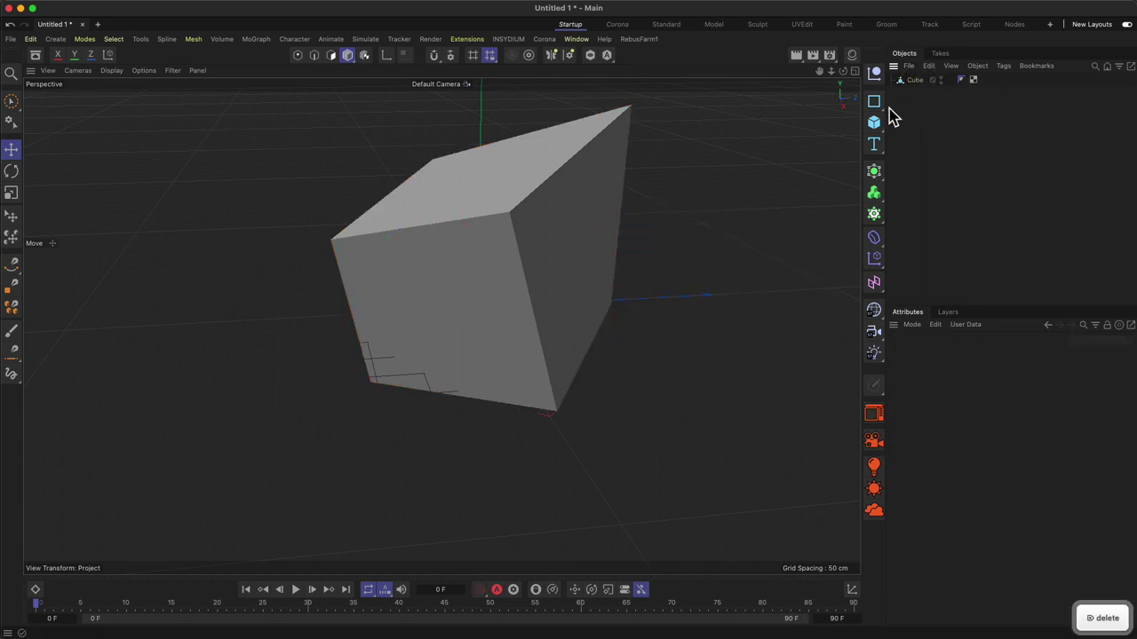
left_click(919, 80)
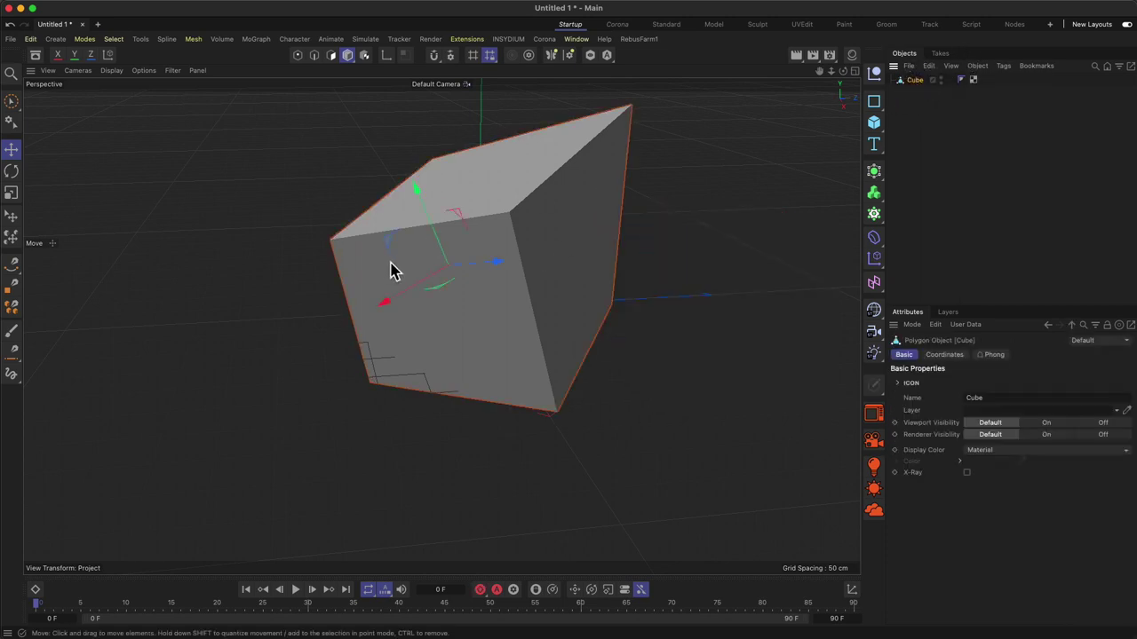
Enable axis modification, move the polygon cube's axis outside its mesh, and turn axis modification off.
left_click_drag(436, 284, 520, 261, "alt")
left_click_drag(464, 234, 414, 317)
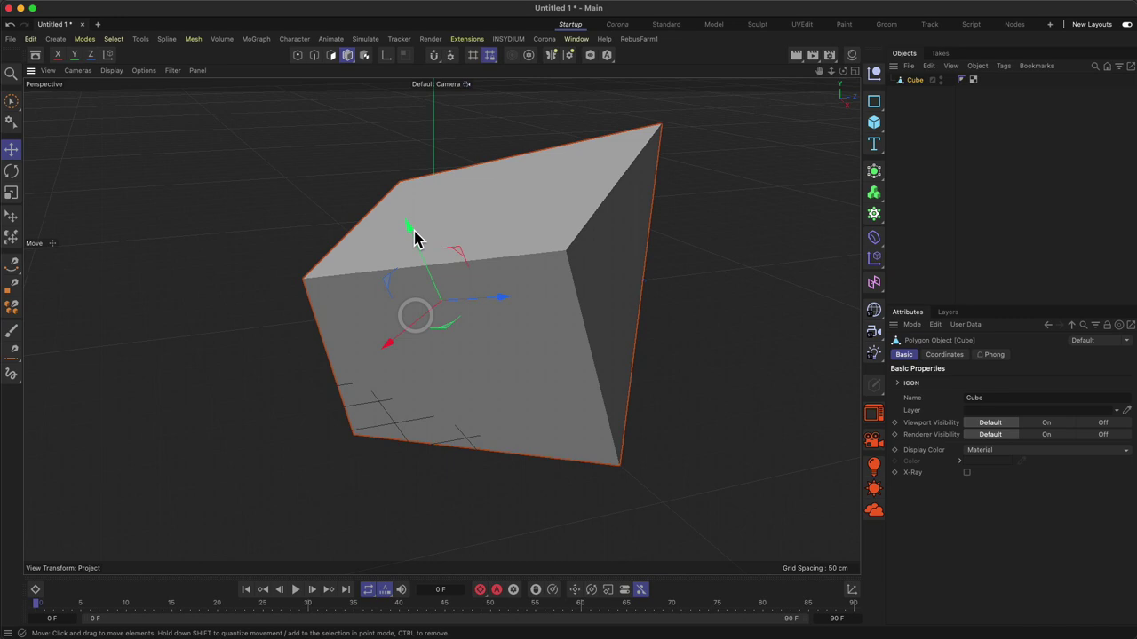
left_click(386, 57)
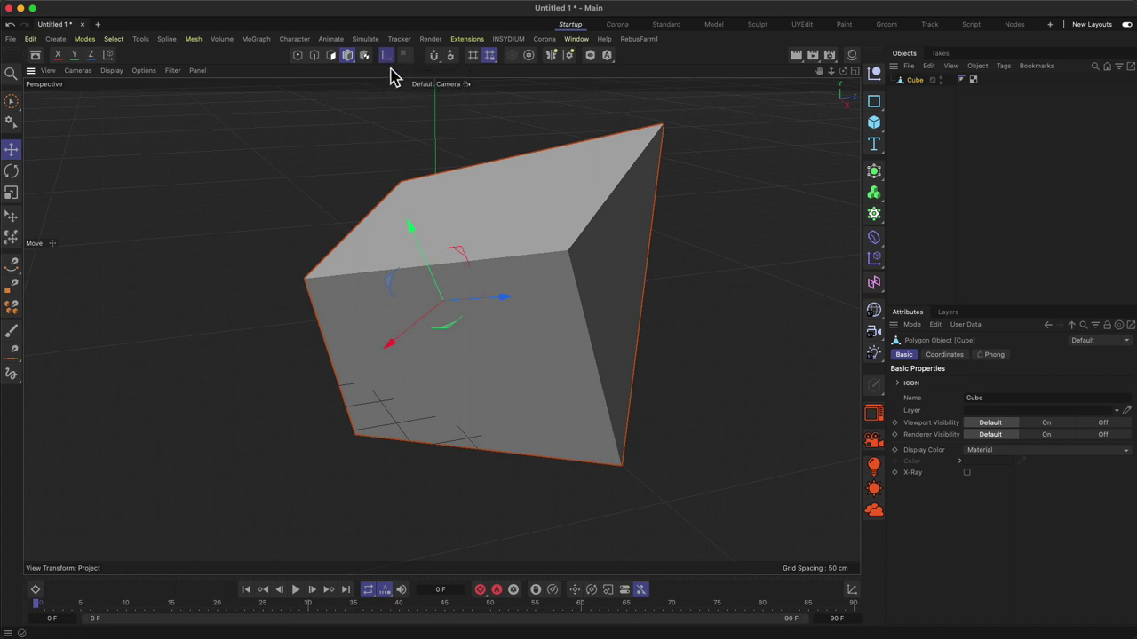
left_click_drag(445, 318, 267, 289)
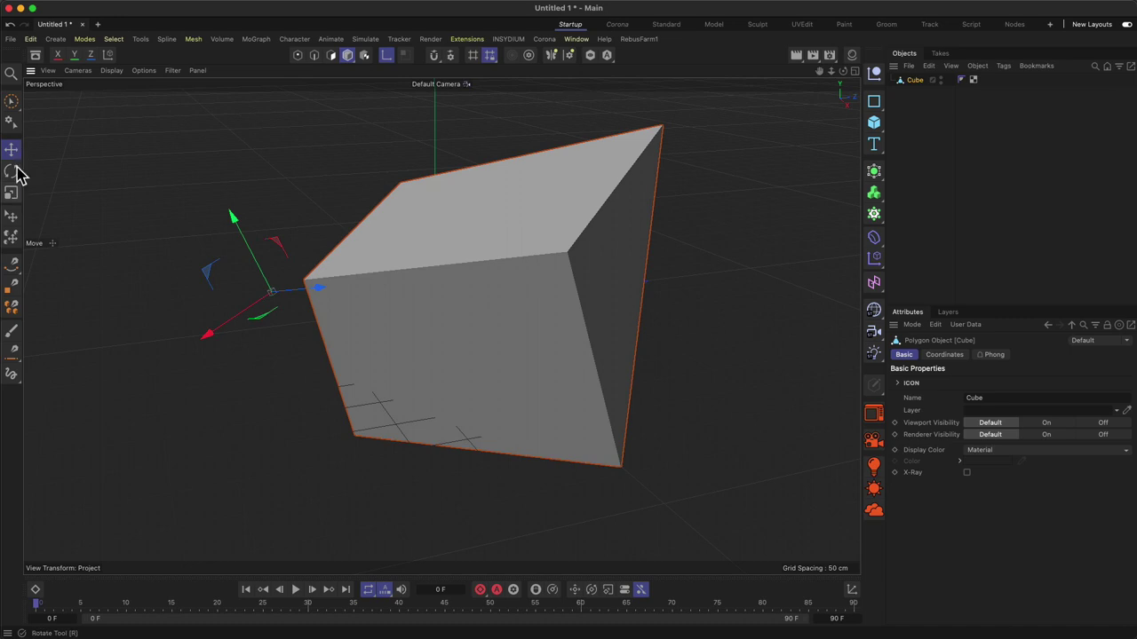
left_click(387, 55)
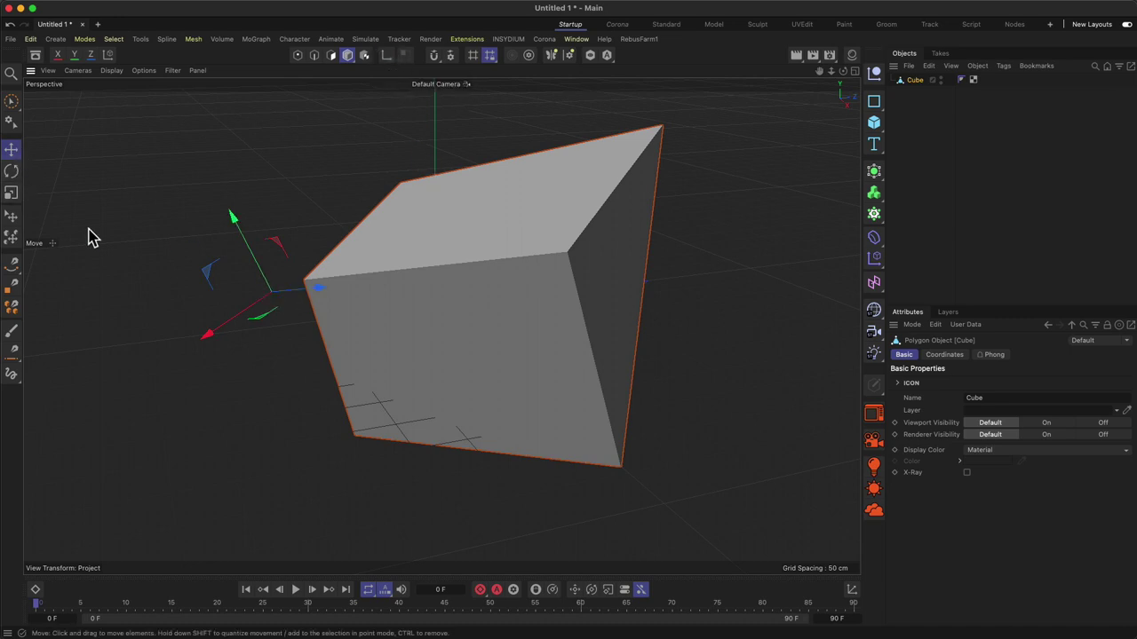
Rotate the polygon cube around its off-center axis using the Rotate tool.
left_click(13, 171)
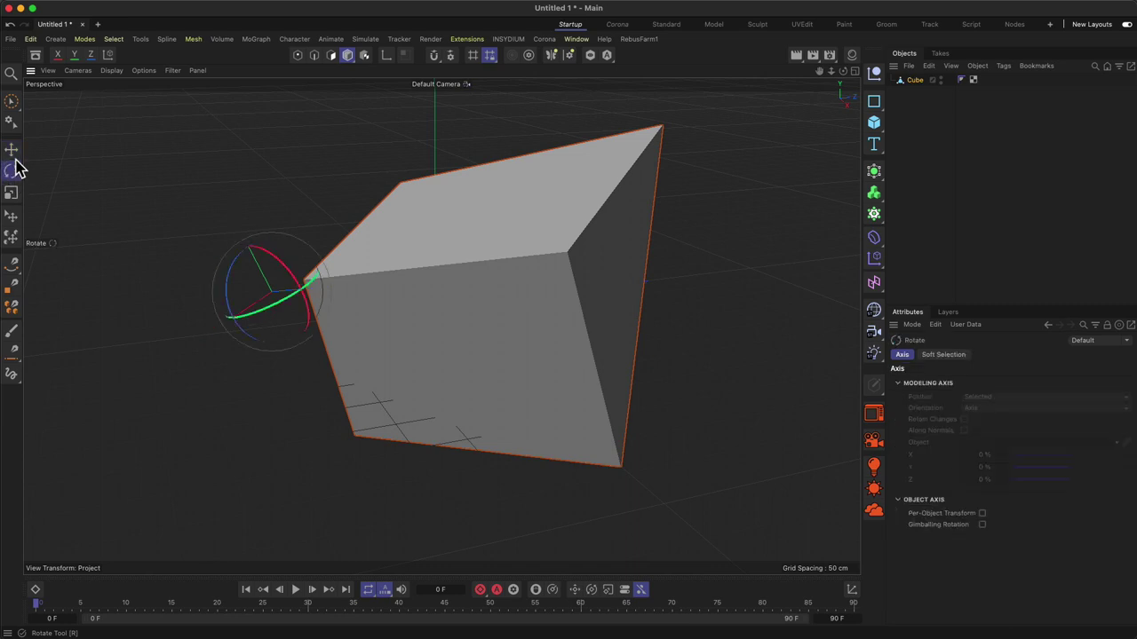
left_click_drag(269, 307, 144, 319)
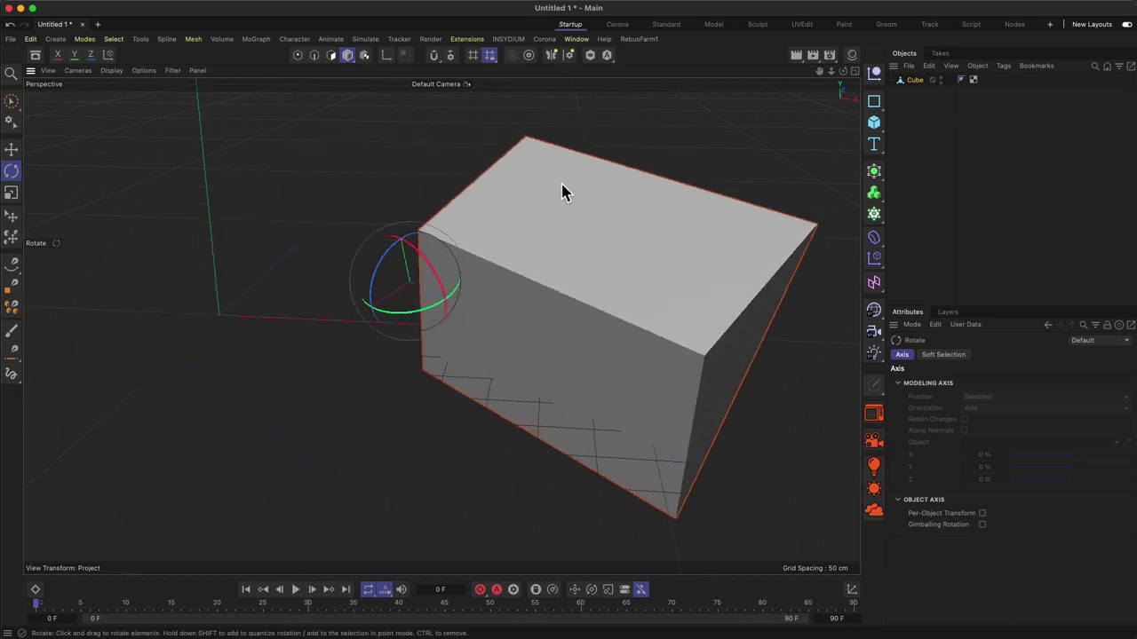
left_click_drag(433, 308, 460, 269)
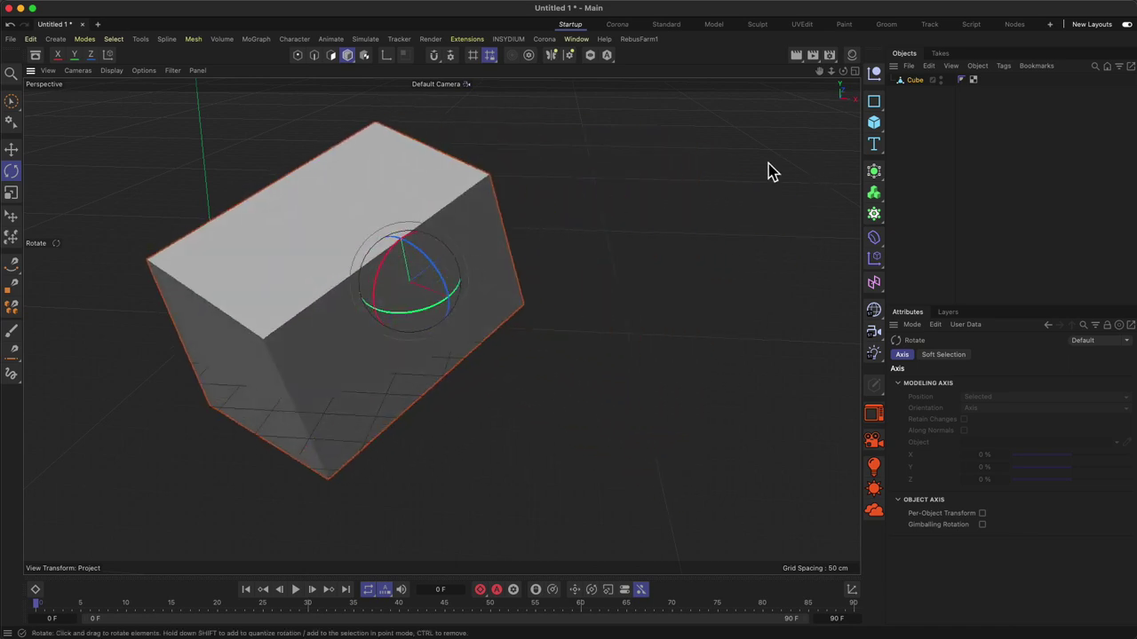
Center the polygon cube's axis with Axis Center, using Axis to and All Points, and switch to the Move tool.
left_click(142, 41)
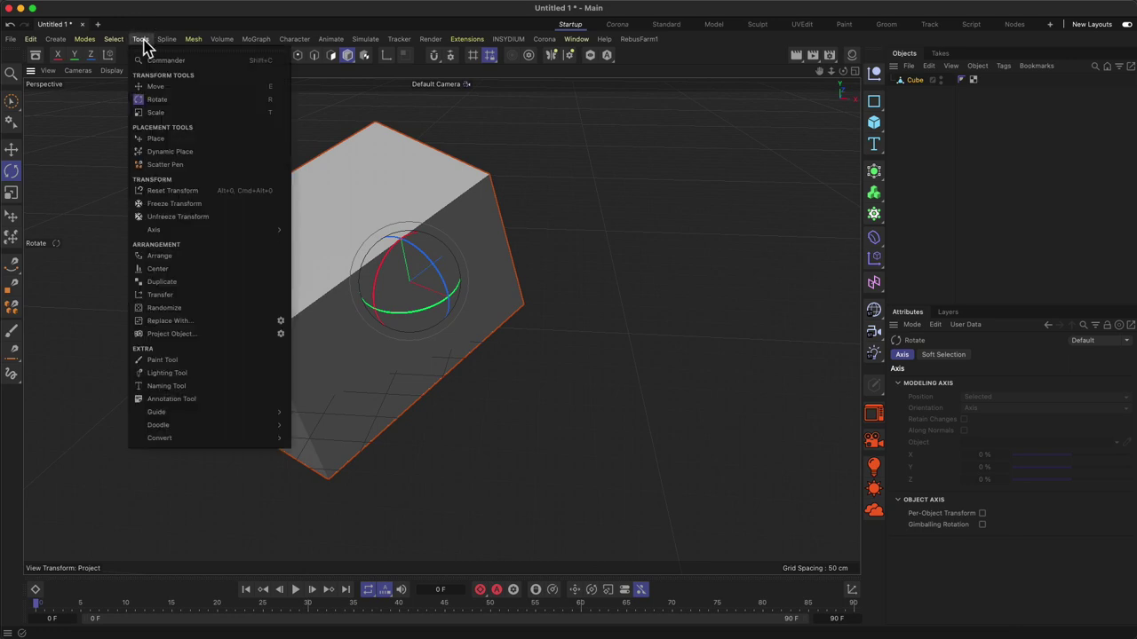
mouse_move(229, 233)
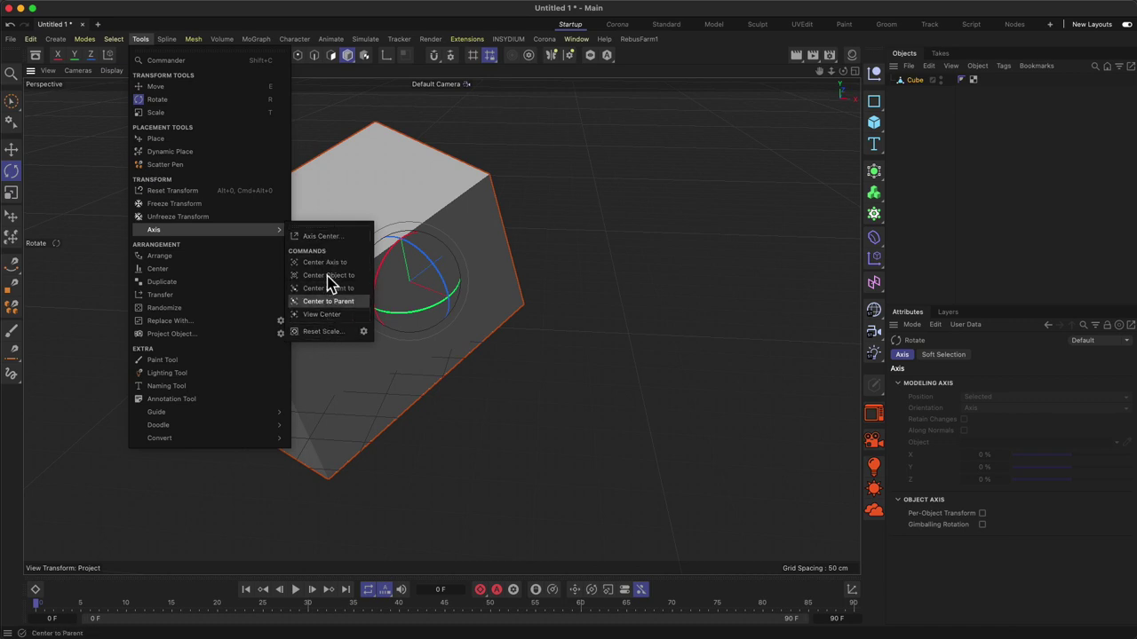
left_click(330, 236)
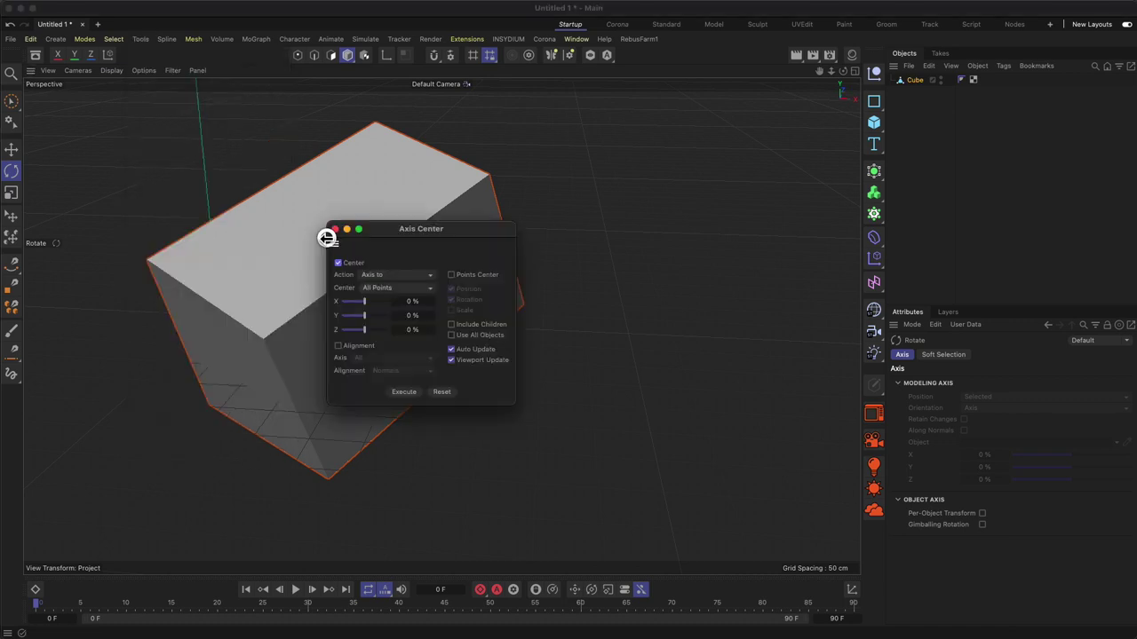
left_click_drag(444, 228, 552, 209)
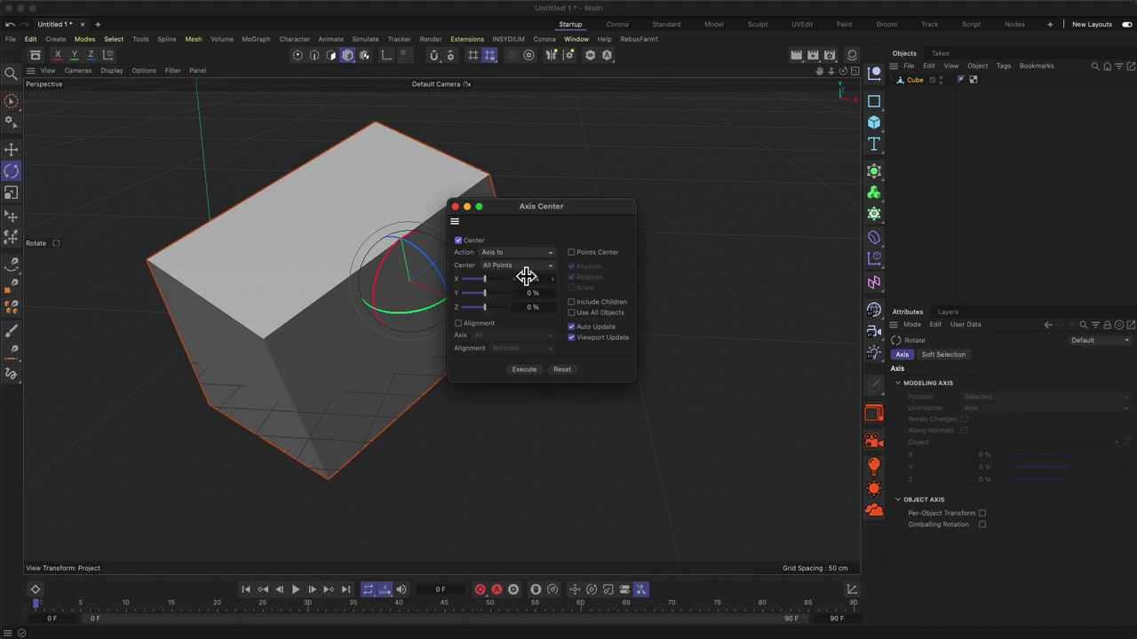
left_click(524, 370)
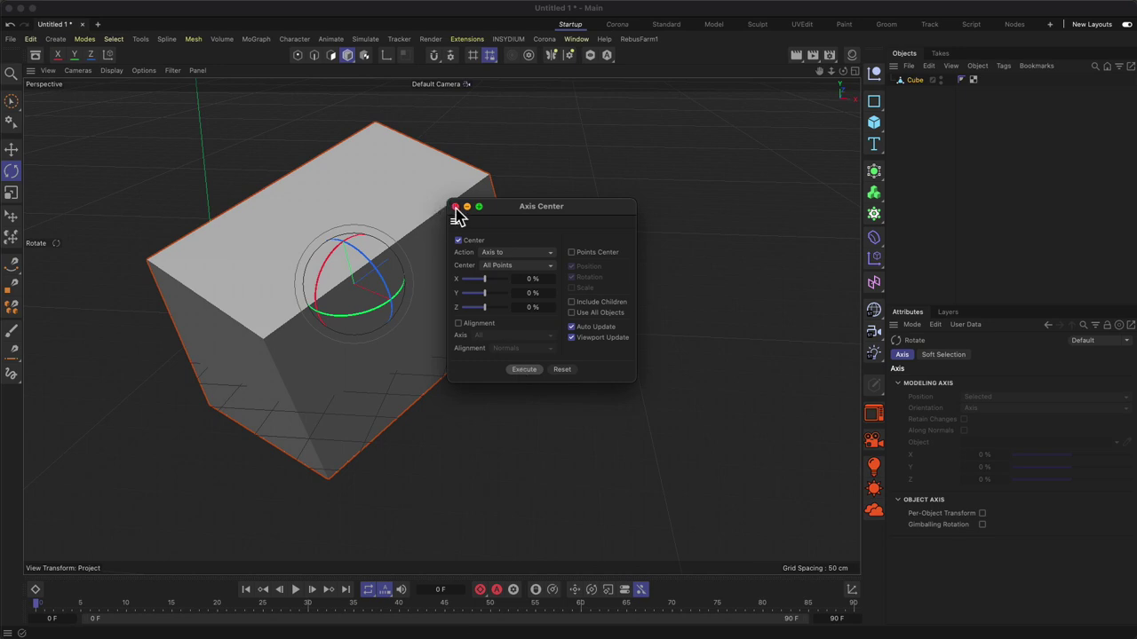
left_click(10, 149)
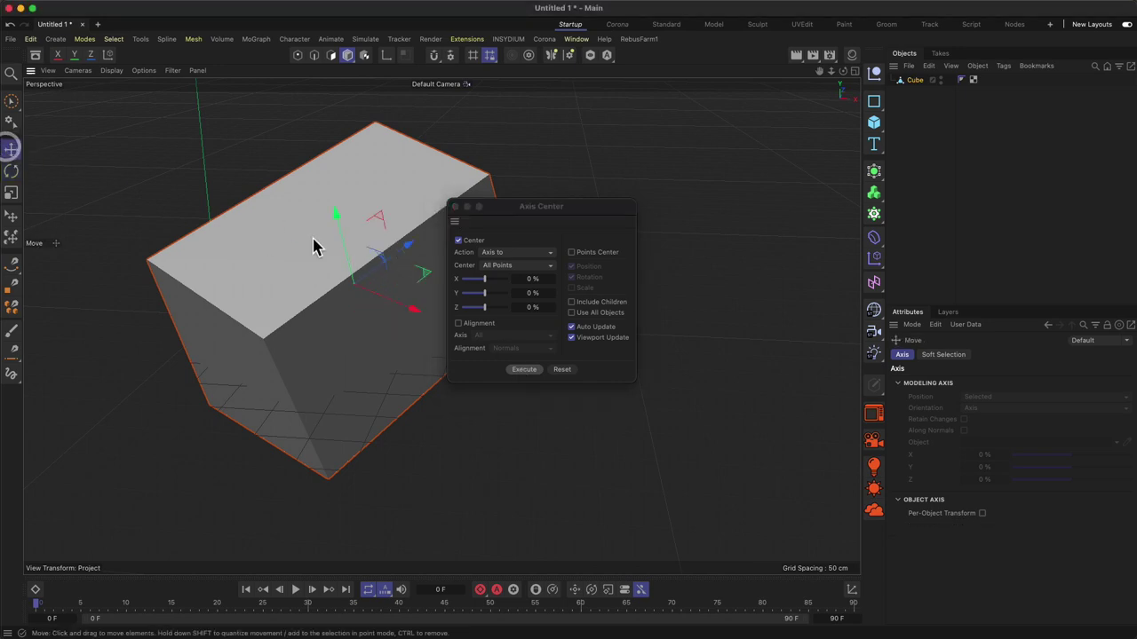
left_click_drag(397, 256, 215, 252, "alt")
left_click(455, 206)
left_click(140, 39)
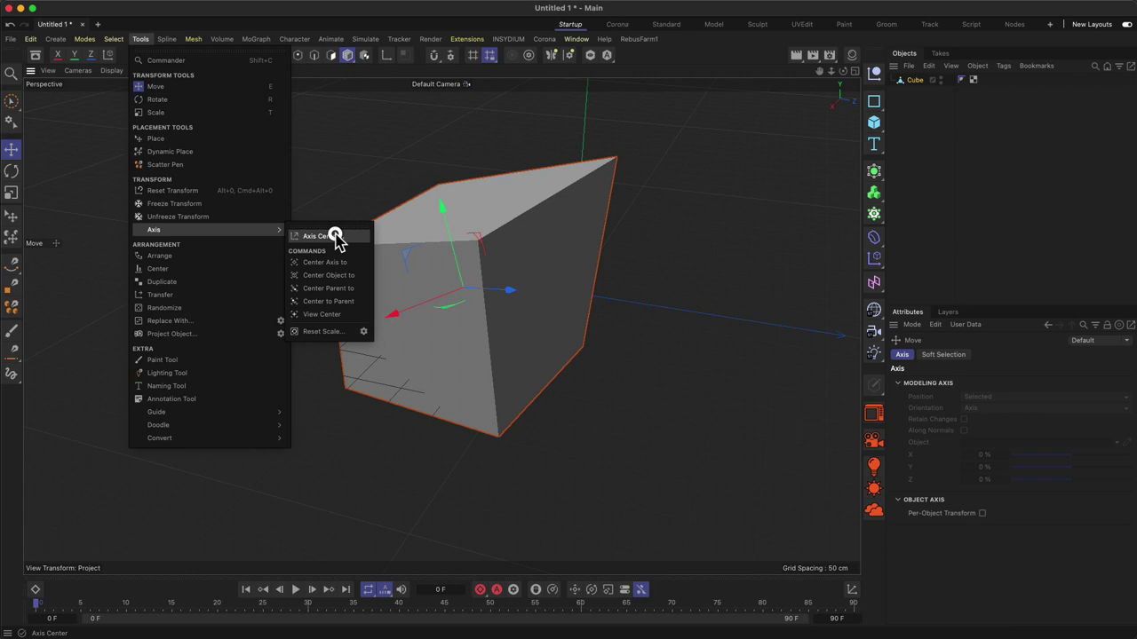
left_click(710, 150)
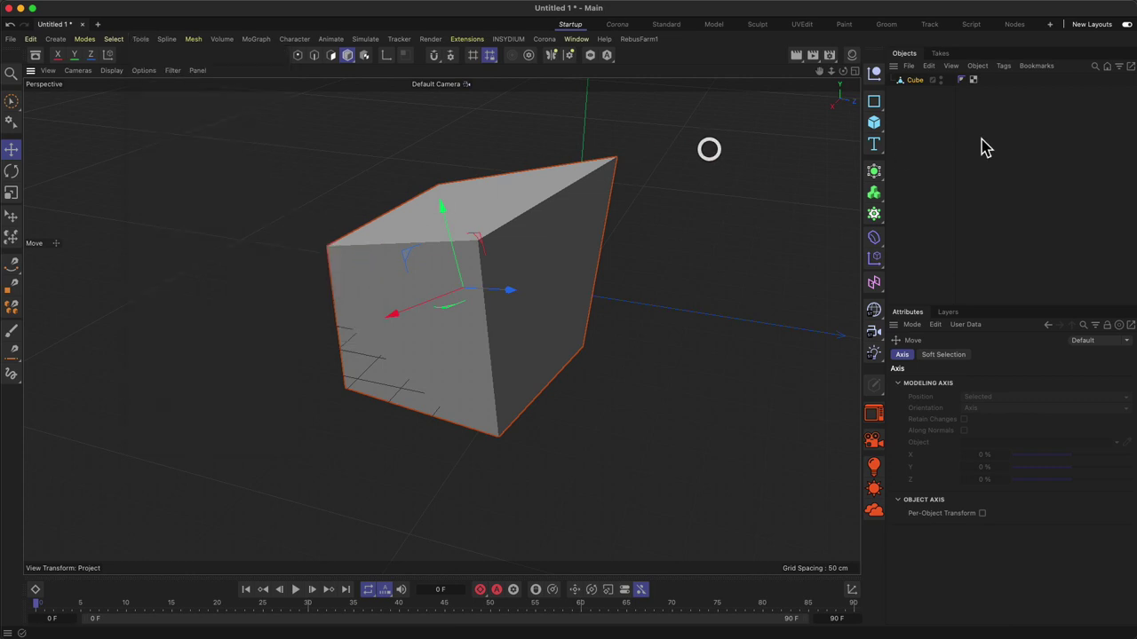
Deselect the cube, then toggle axis modification and snapping on and back off.
left_click(934, 131)
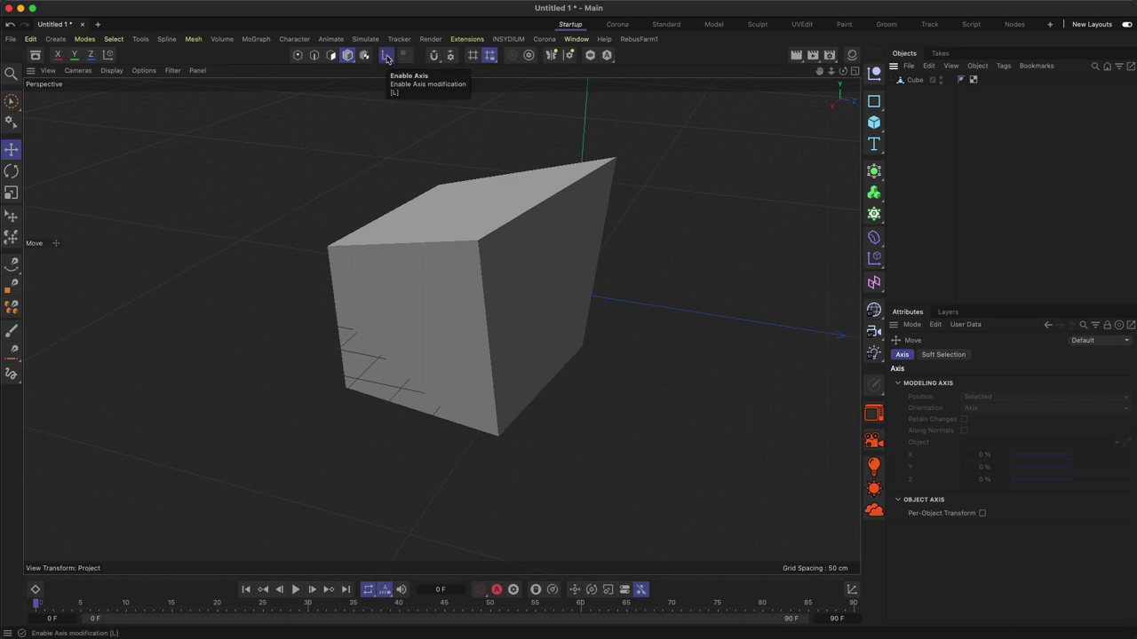
key("l")
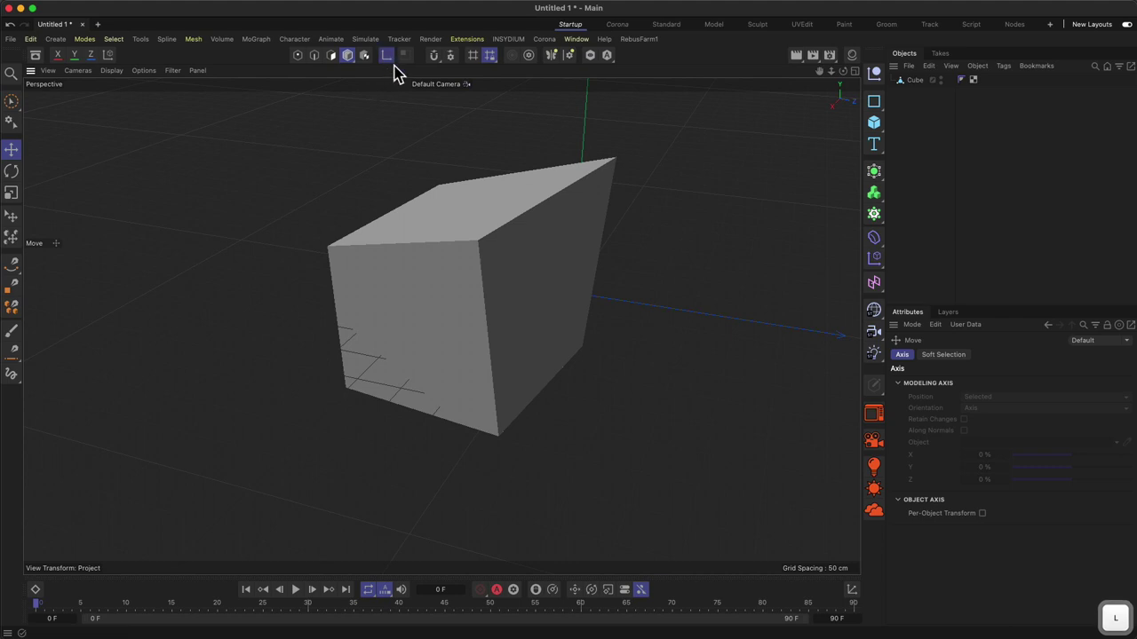
key("l")
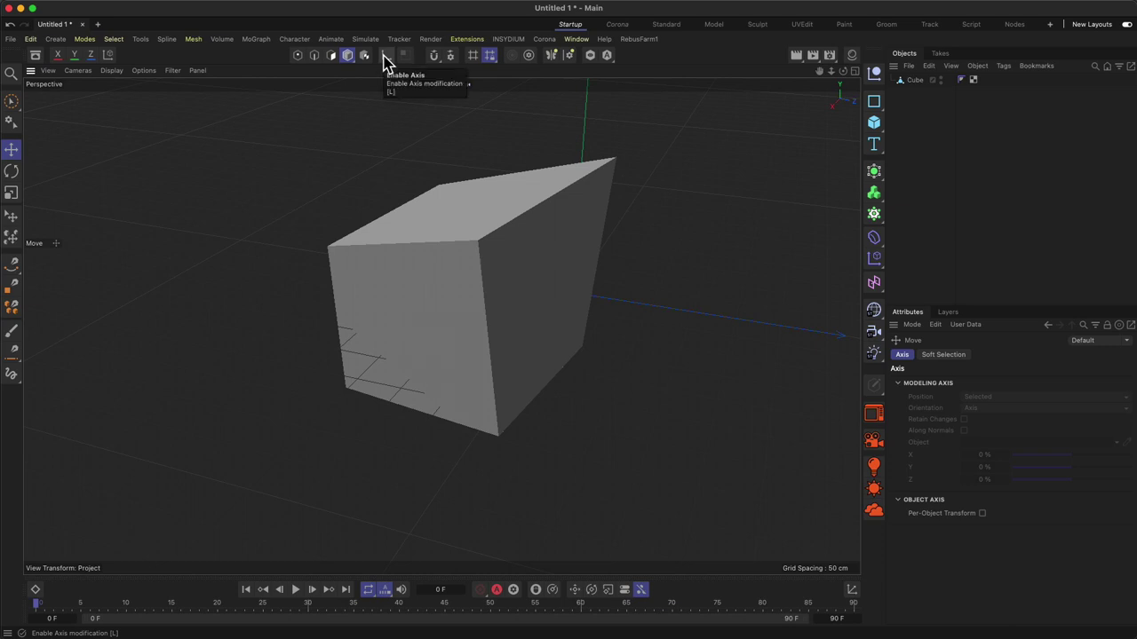
left_click(436, 58)
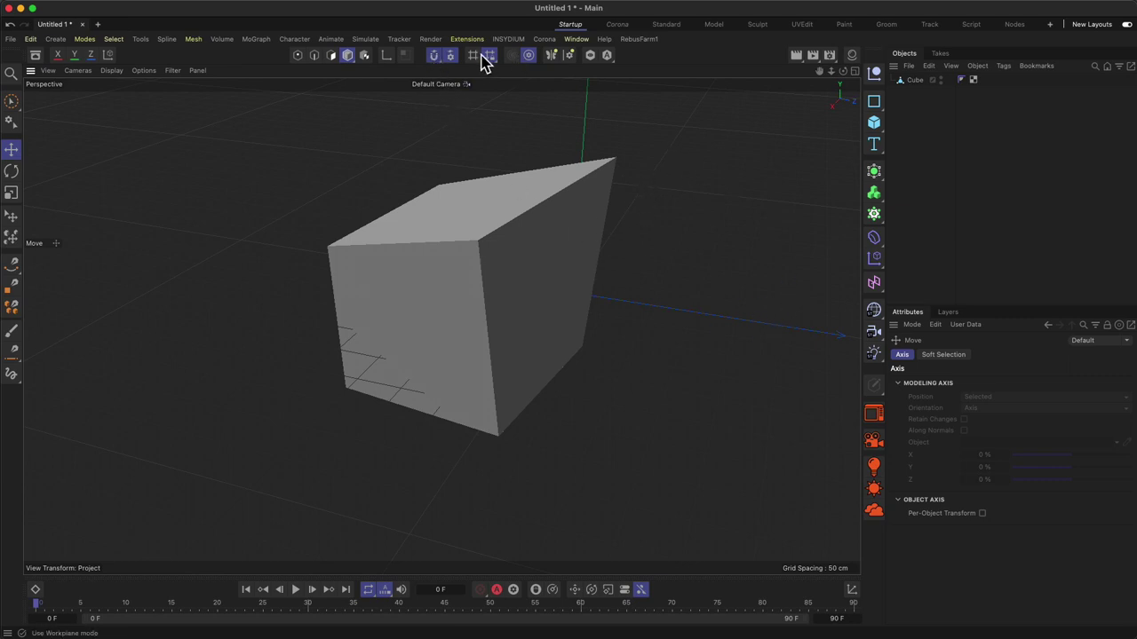
left_click(434, 58)
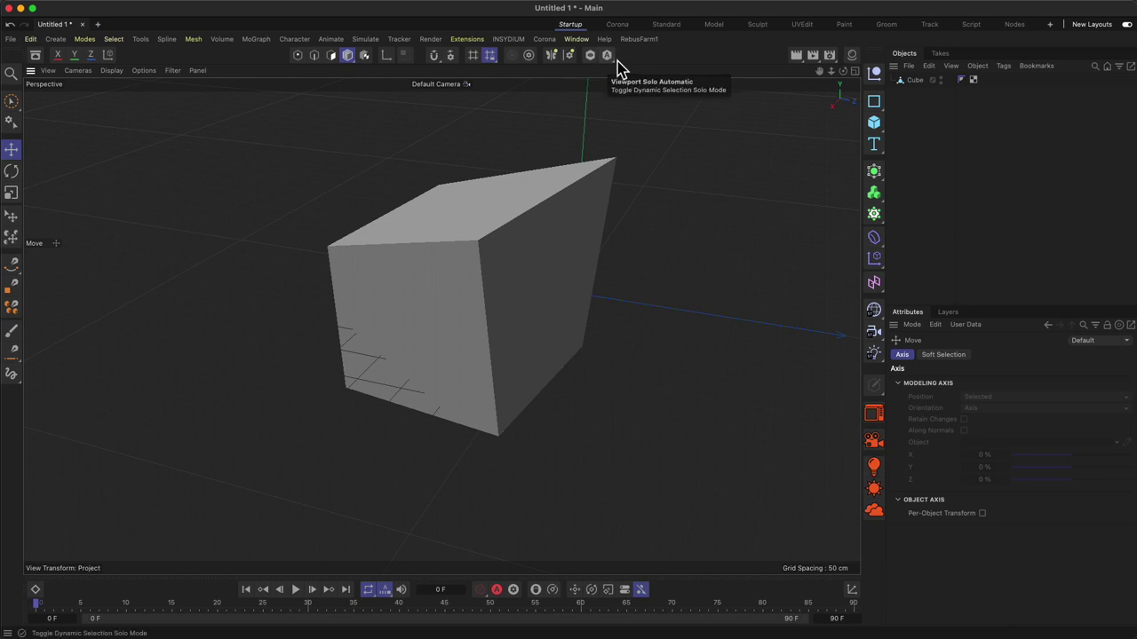
Add three parametric cubes and move two of them along Z to opposite sides of the edited polygon cube.
left_click(874, 122)
left_click(874, 121)
left_click(874, 122)
left_click_drag(624, 311, 848, 312)
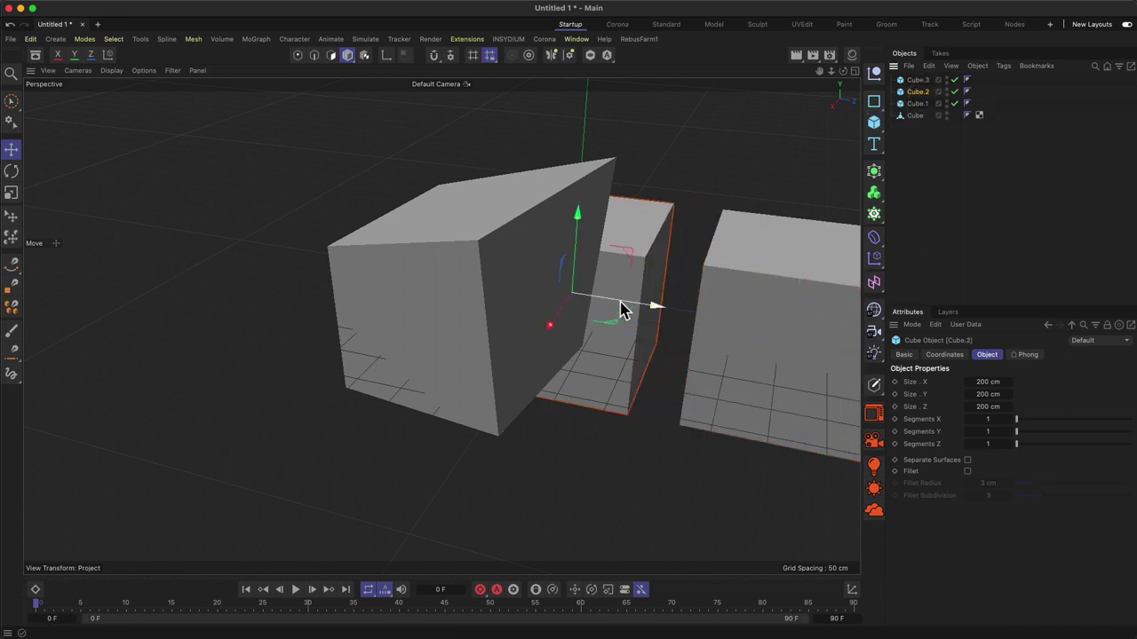
left_click_drag(621, 310, 343, 260)
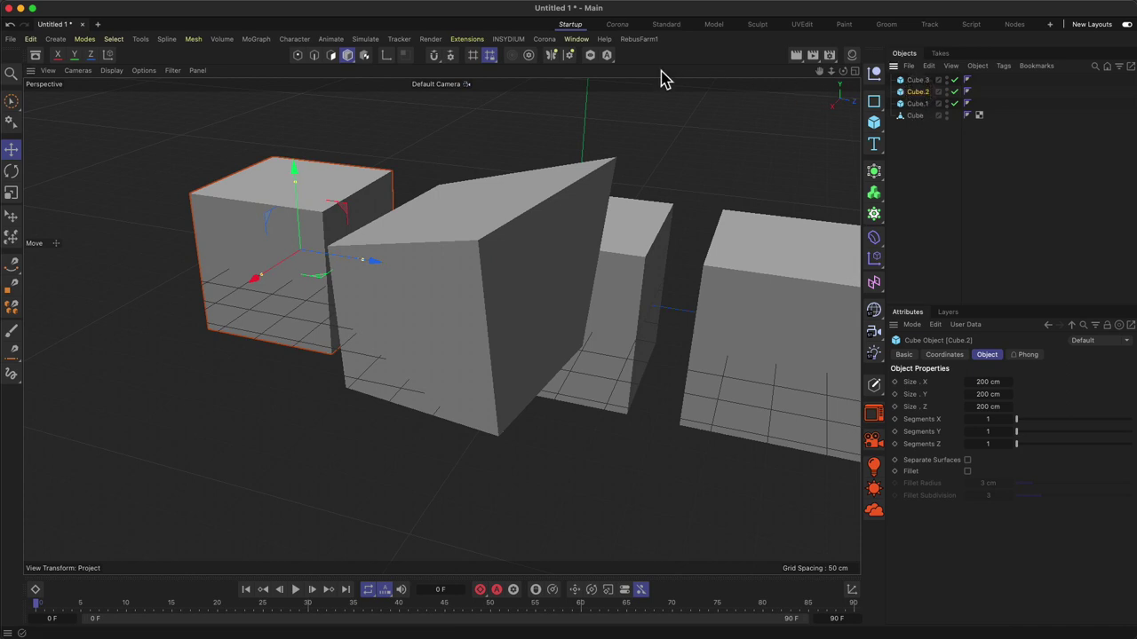
Solo the selected cube in the viewport, bring back the other objects, and look at the Viewport Solo Hierarchy and Automatic options.
left_click(591, 56)
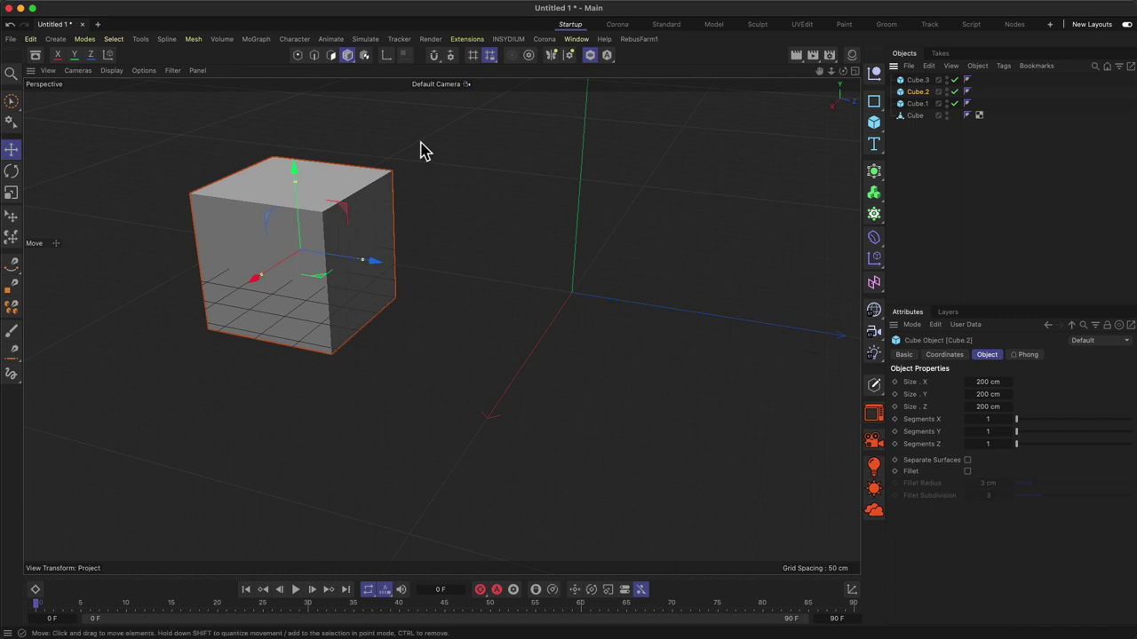
left_click(591, 56)
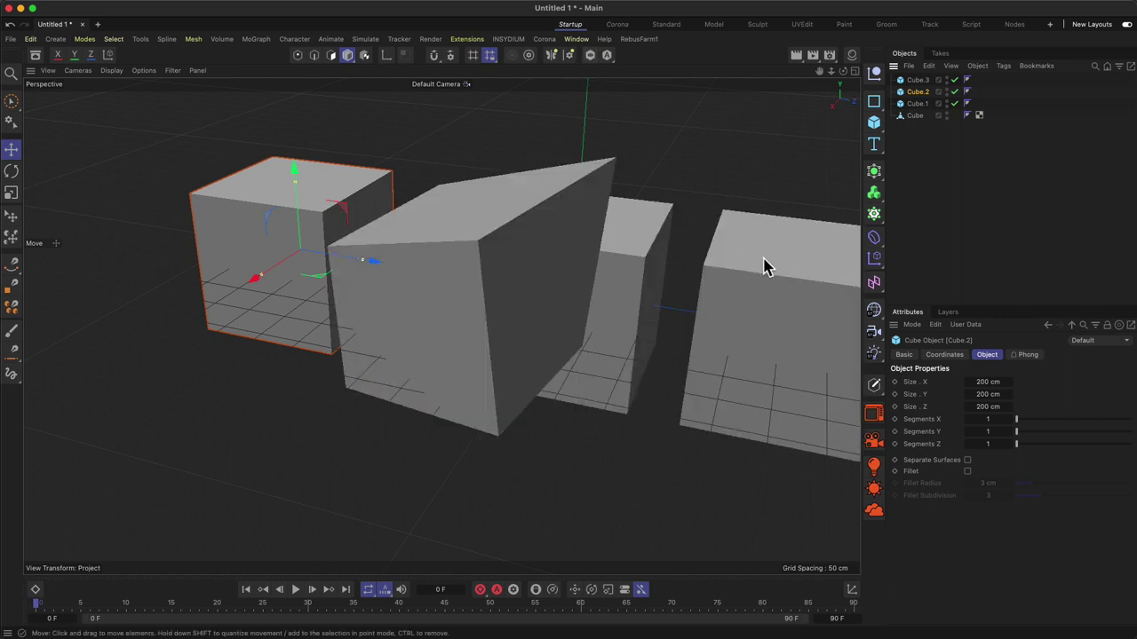
left_click(611, 59)
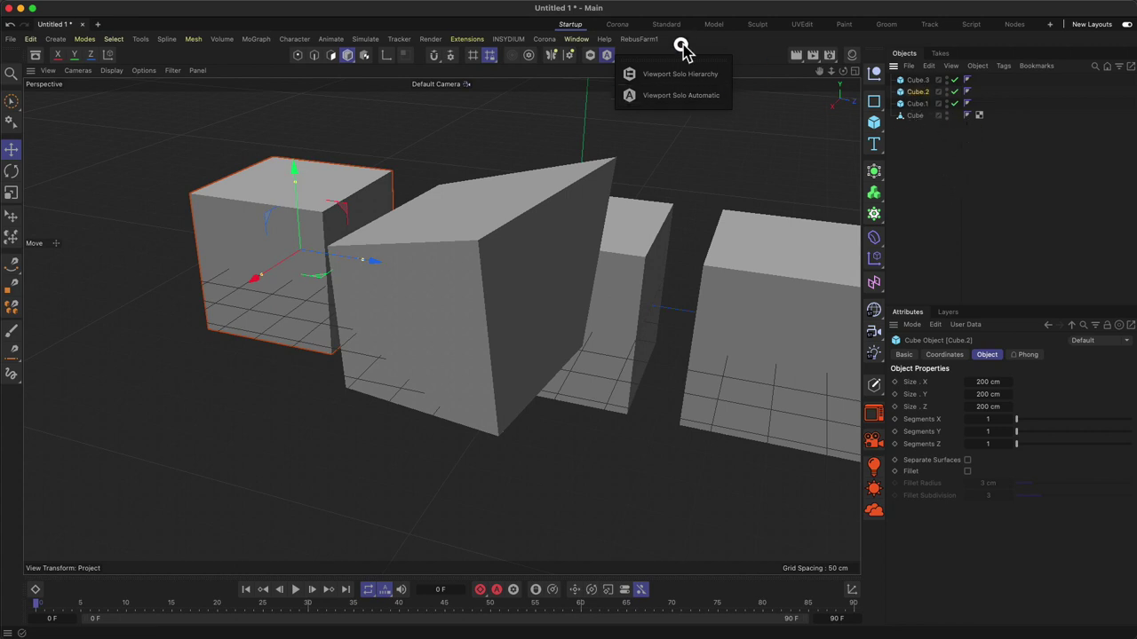
left_click(734, 44)
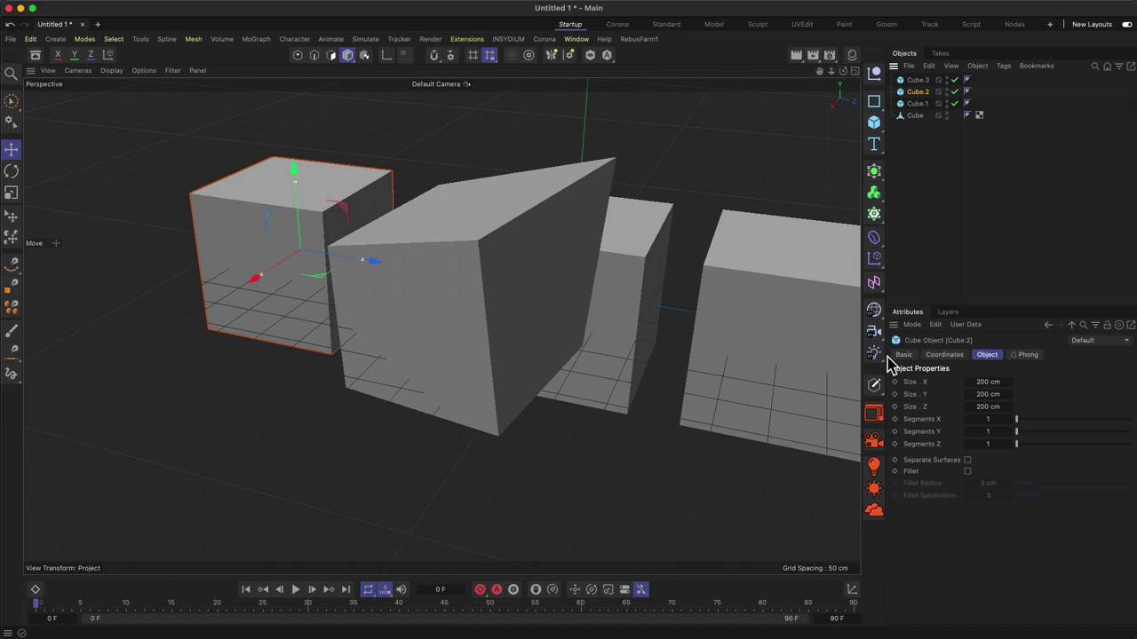
Open the Corona frame buffer, move its window to the middle of the screen to examine it, and close it.
left_click(875, 415)
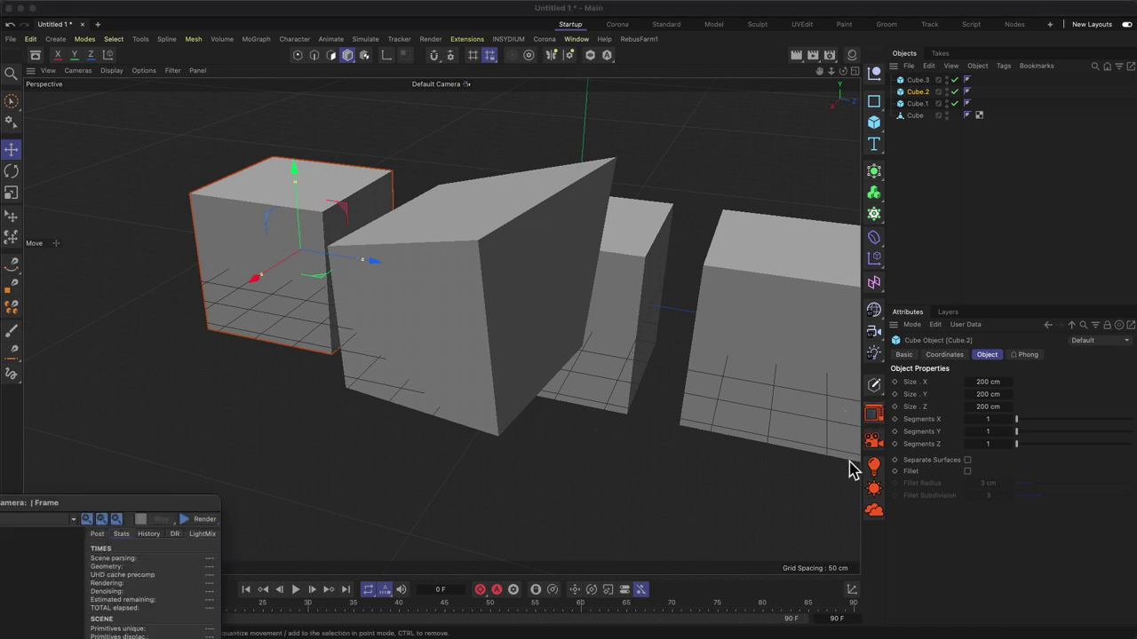
left_click_drag(56, 507, 677, 134)
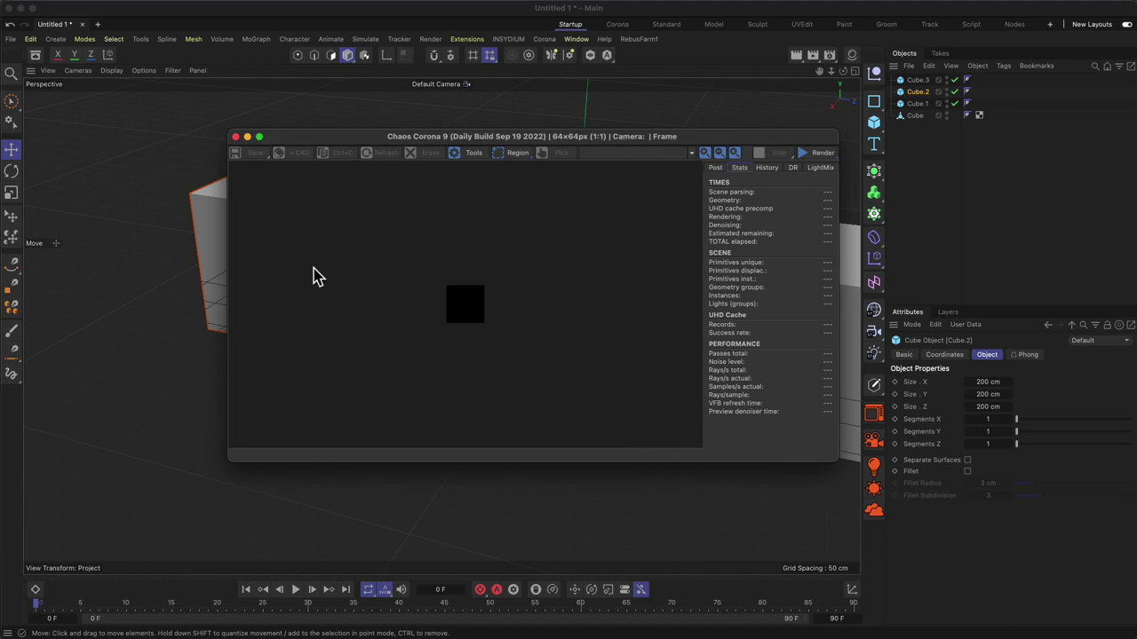
left_click(235, 138)
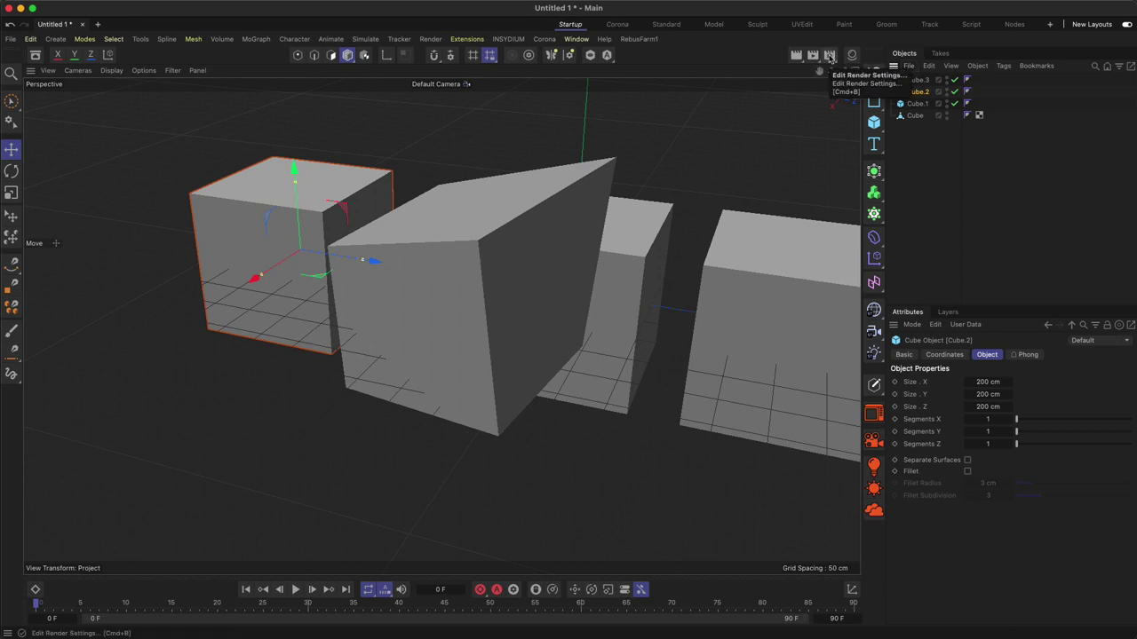
Set the renderer to Corona in the render settings and close them.
left_click(830, 56)
left_click_drag(867, 55, 515, 76)
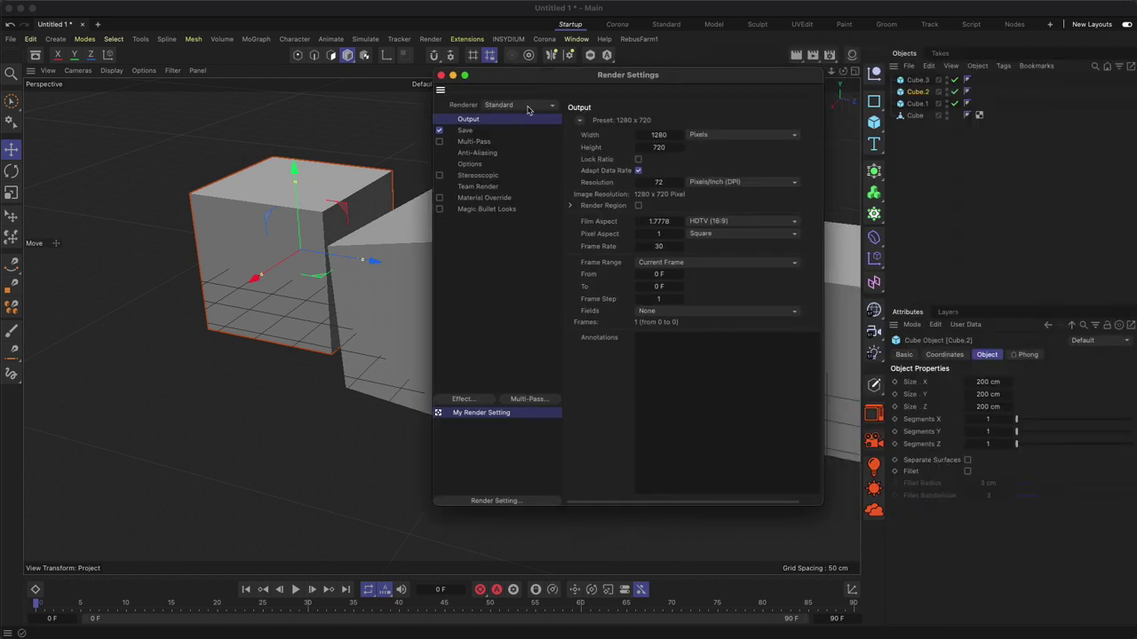
left_click(527, 106)
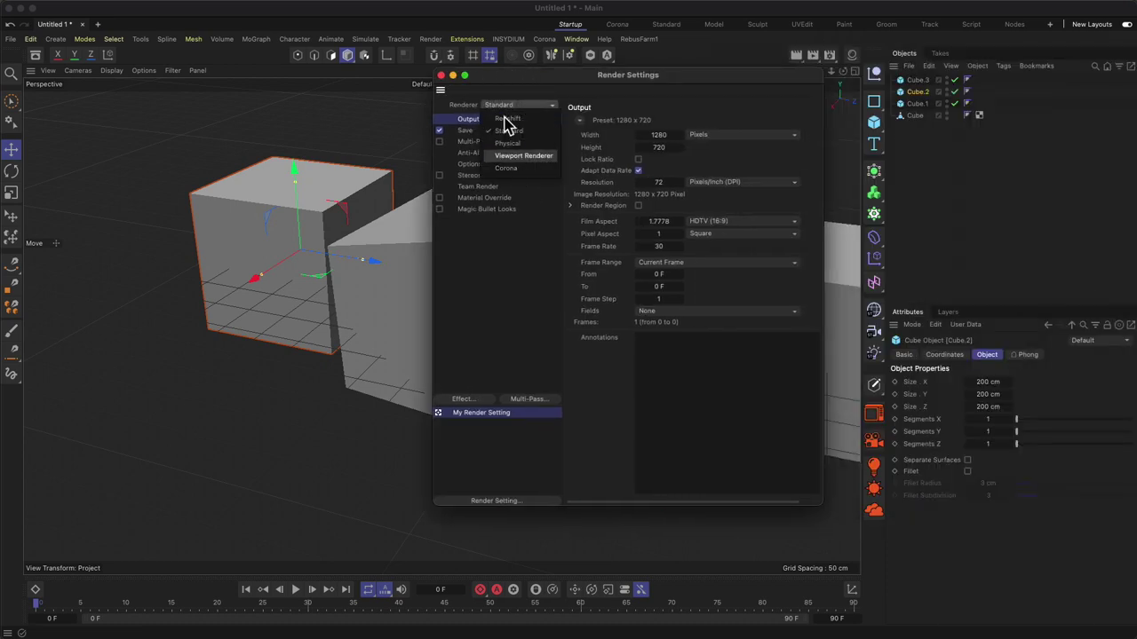
left_click(505, 167)
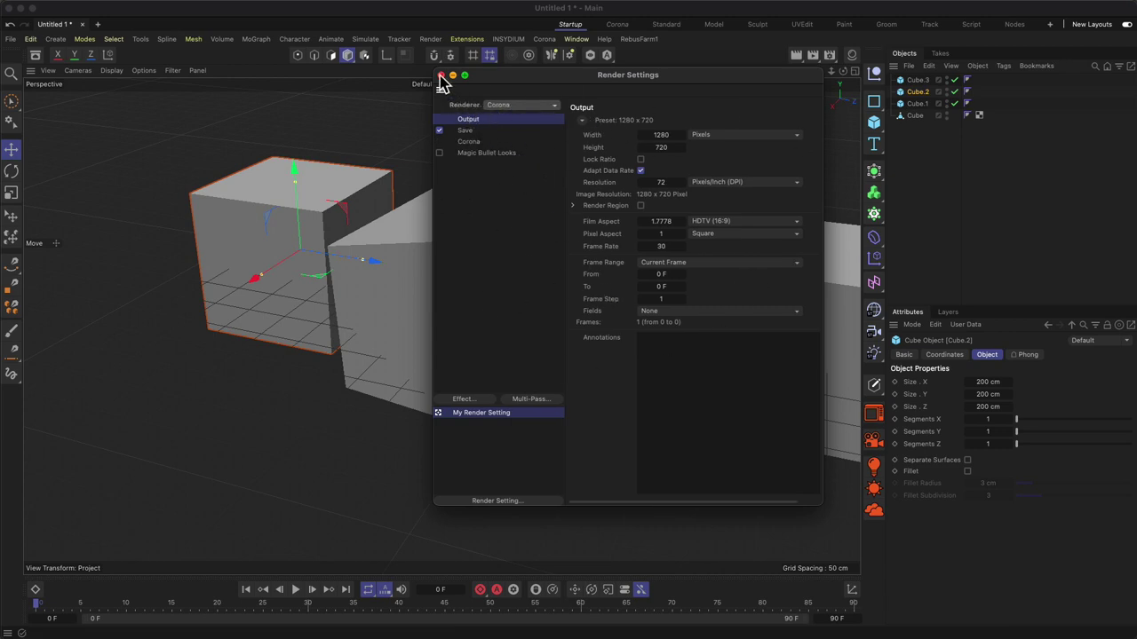
left_click_drag(489, 77, 466, 80)
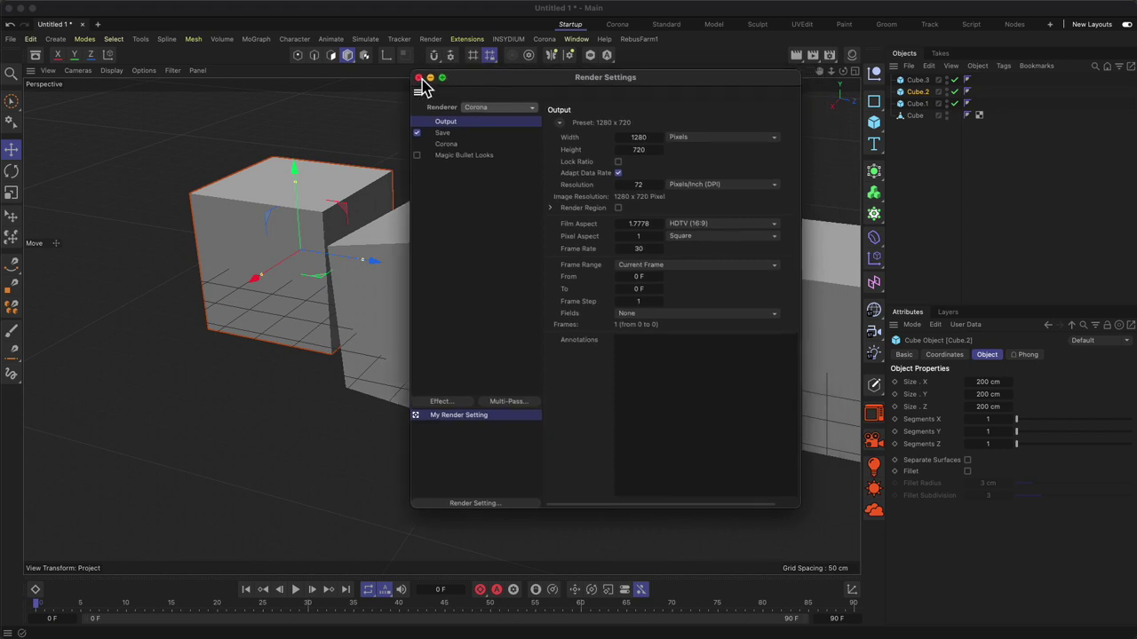
left_click(419, 78)
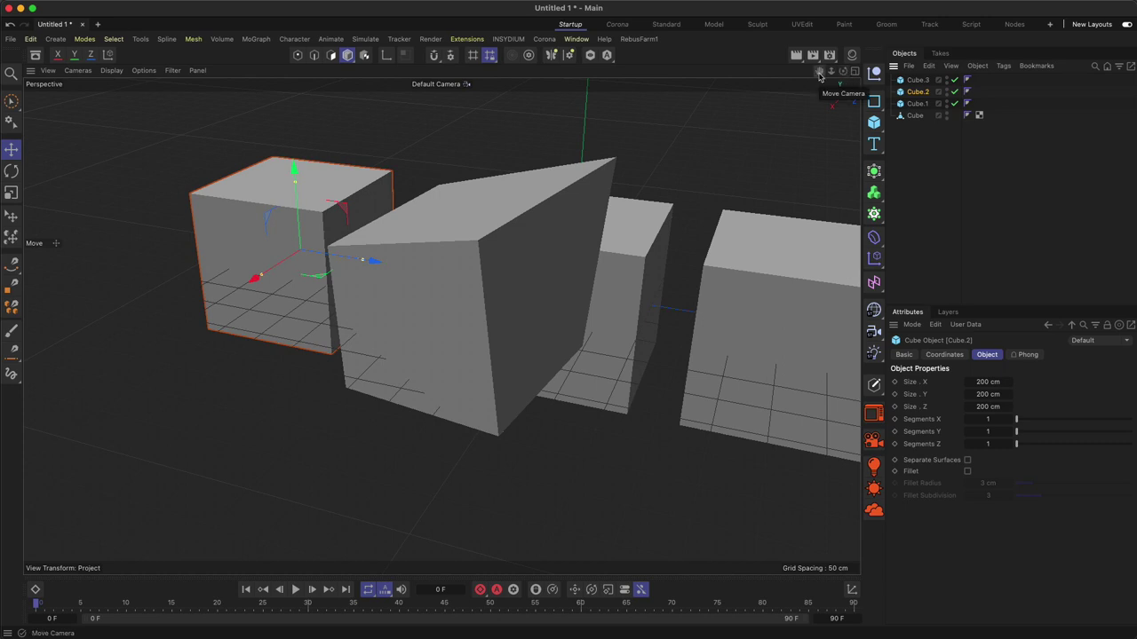
Pan, zoom and orbit the perspective camera to view the four cubes from different angles and distances.
left_click_drag(821, 78, 844, 84)
left_click_drag(550, 380, 521, 398)
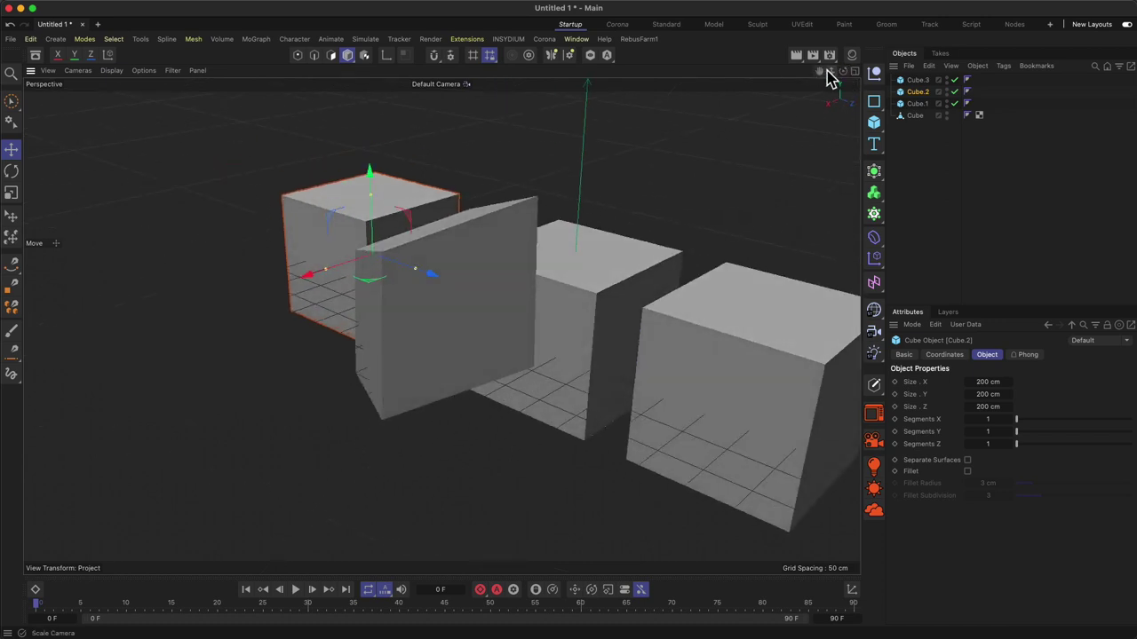
mouse_move(842, 75)
left_mouse_down()
mouse_move(540, 400)
mouse_move(497, 401)
mouse_move(510, 370)
mouse_move(592, 381)
mouse_move(545, 399)
mouse_move(505, 396)
mouse_move(563, 392)
mouse_move(822, 80)
left_mouse_up()
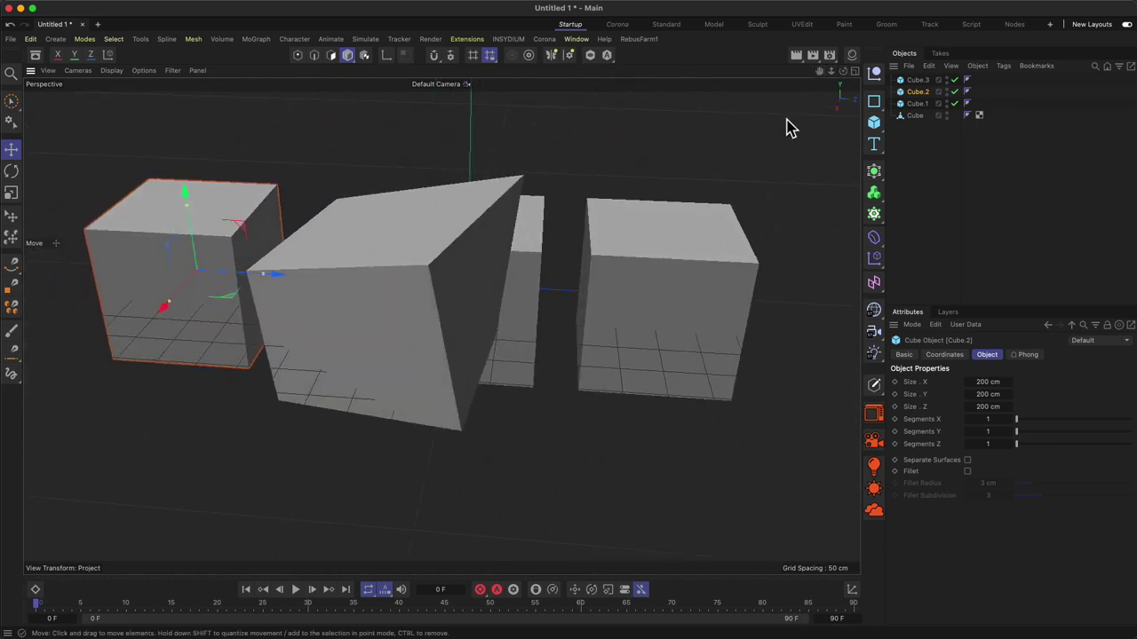
key("3")
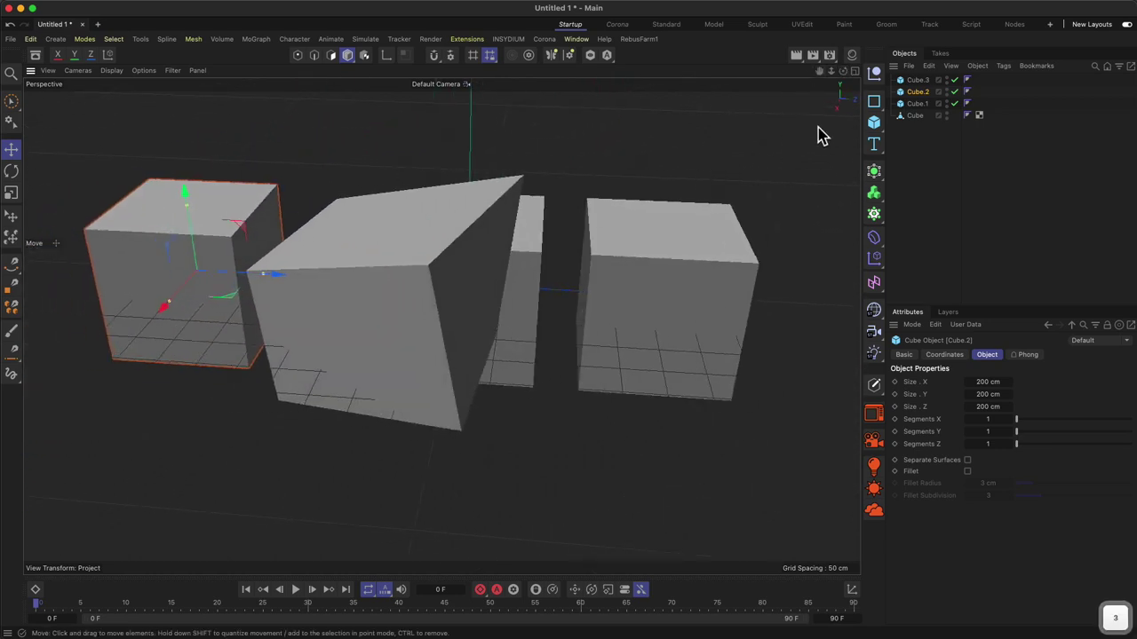
left_click_drag(593, 252, 407, 433)
key("2")
key("1")
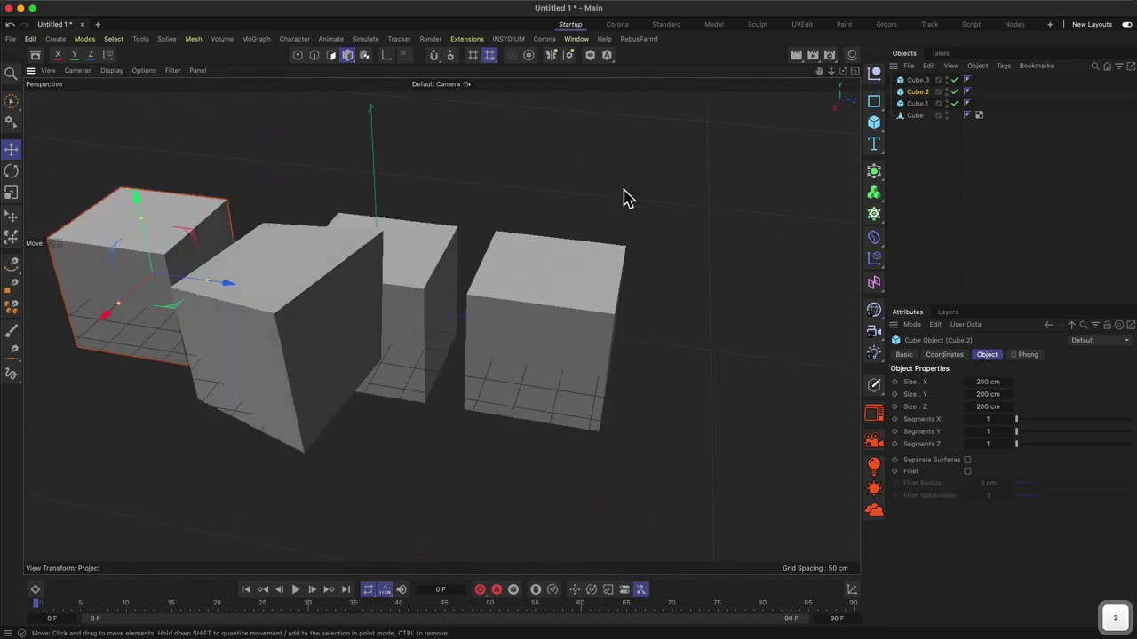
left_click_drag(625, 197, 703, 155)
mouse_move(150, 436)
left_mouse_down()
mouse_move(195, 419)
mouse_move(175, 405)
mouse_move(145, 413)
left_mouse_up()
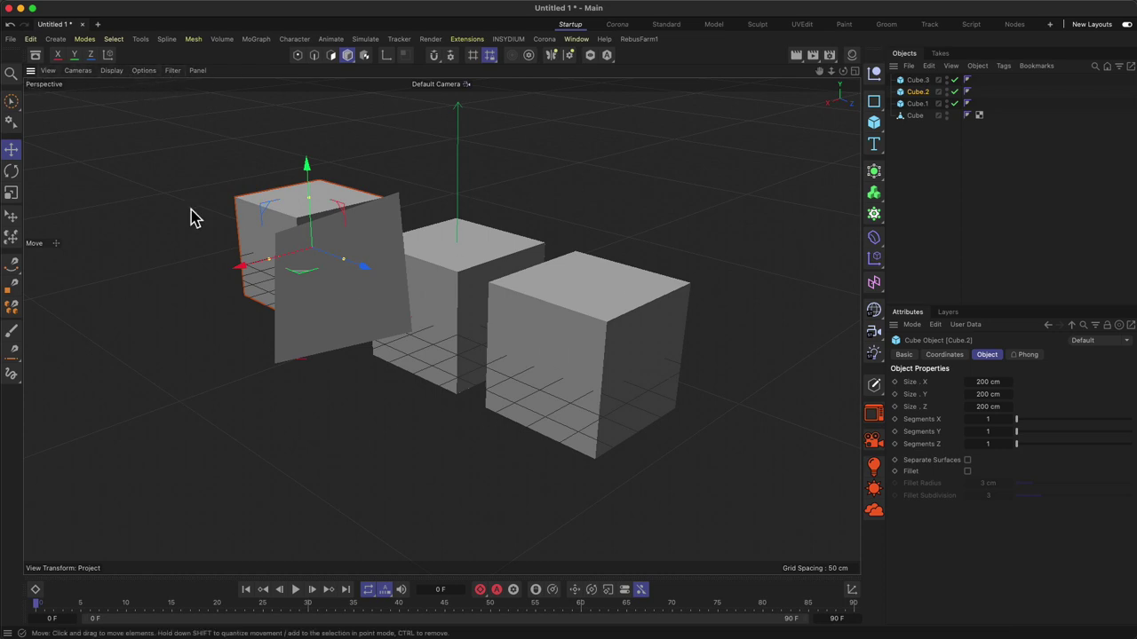
View the cubes in the Left and Bottom projections, return to Perspective, and look at the Default Camera option.
left_click(83, 72)
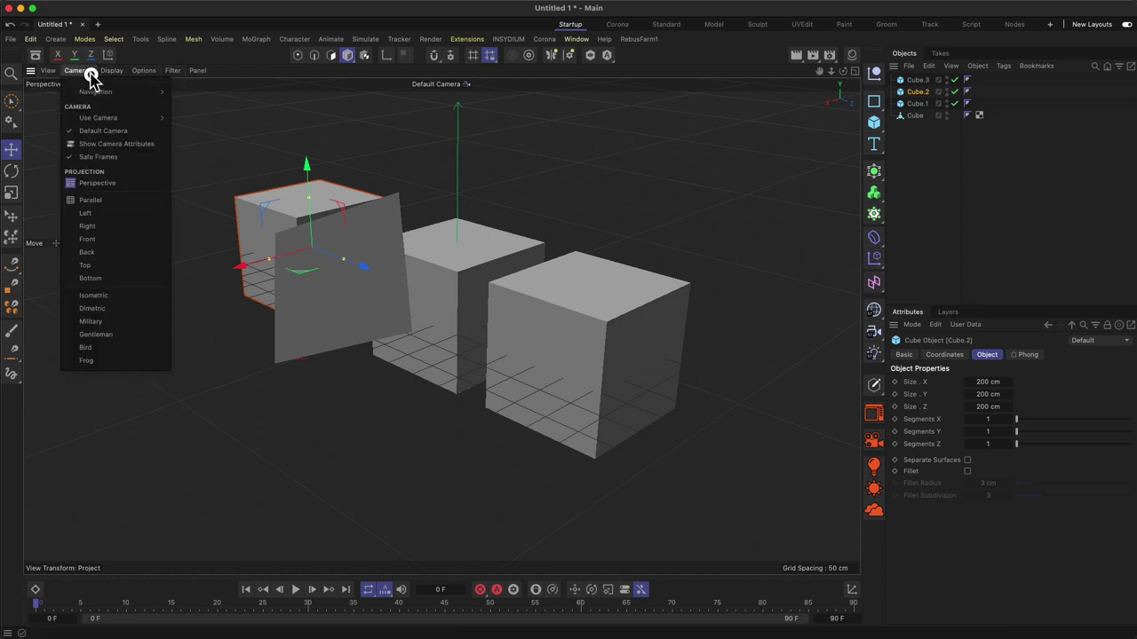
left_click(103, 218)
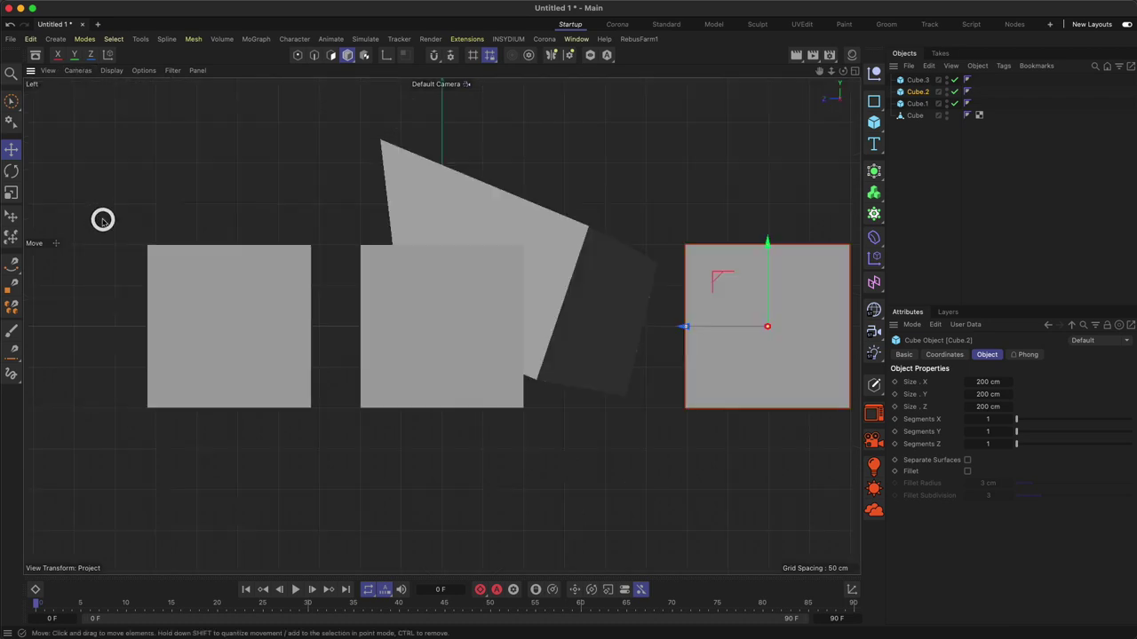
left_click(77, 71)
left_click(120, 277)
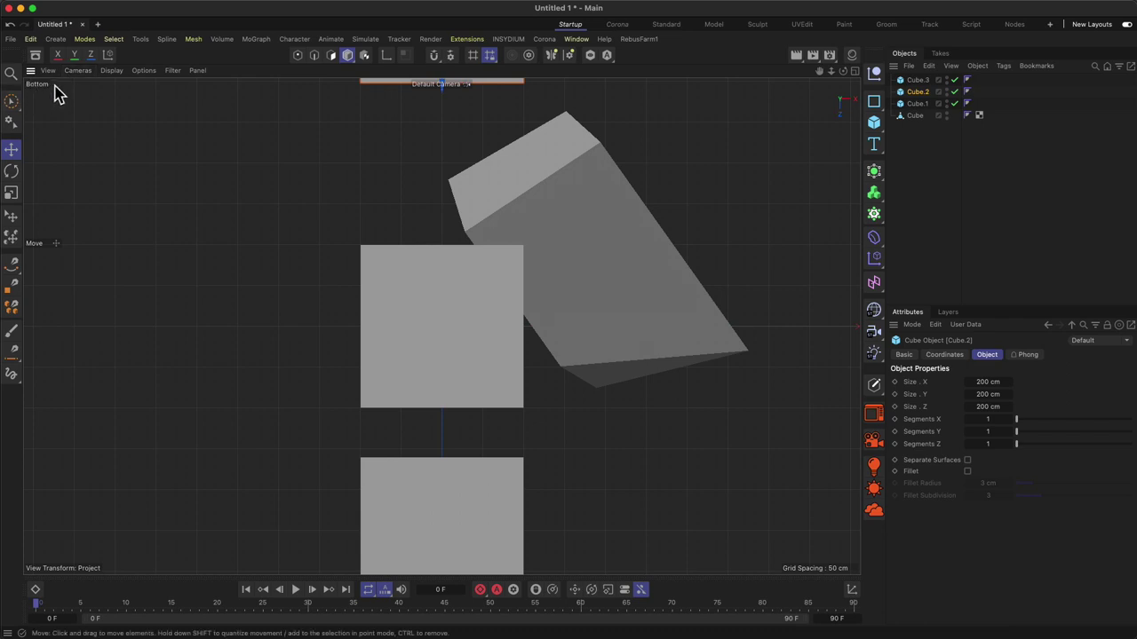
left_click(89, 75)
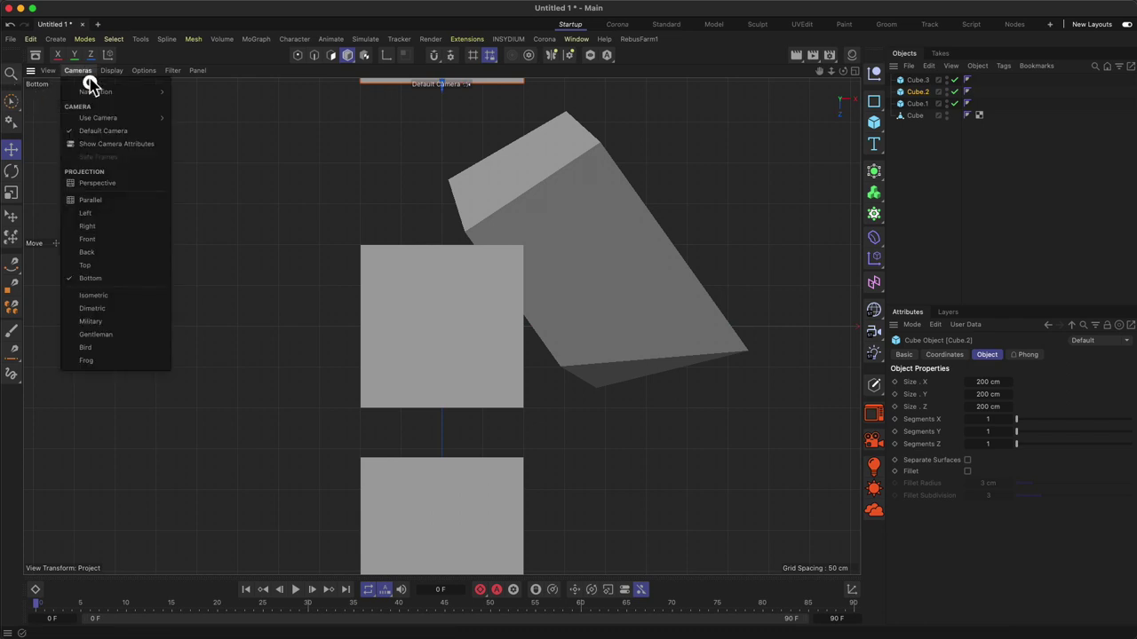
left_click(115, 184)
left_click(78, 70)
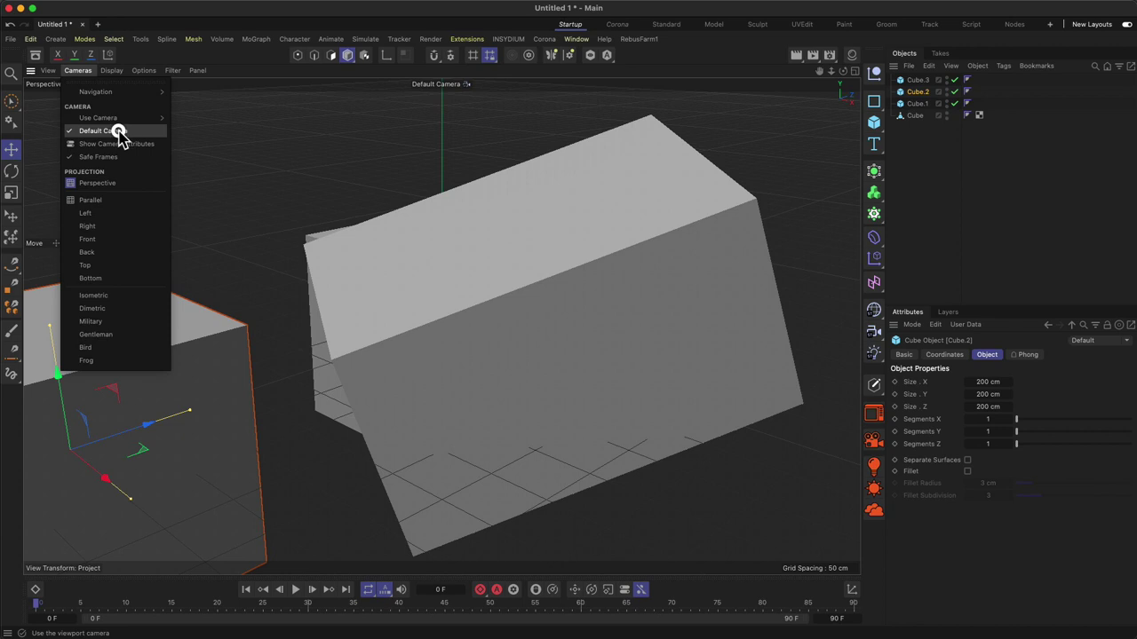
left_click(337, 142)
left_click_drag(429, 210, 330, 348, "alt")
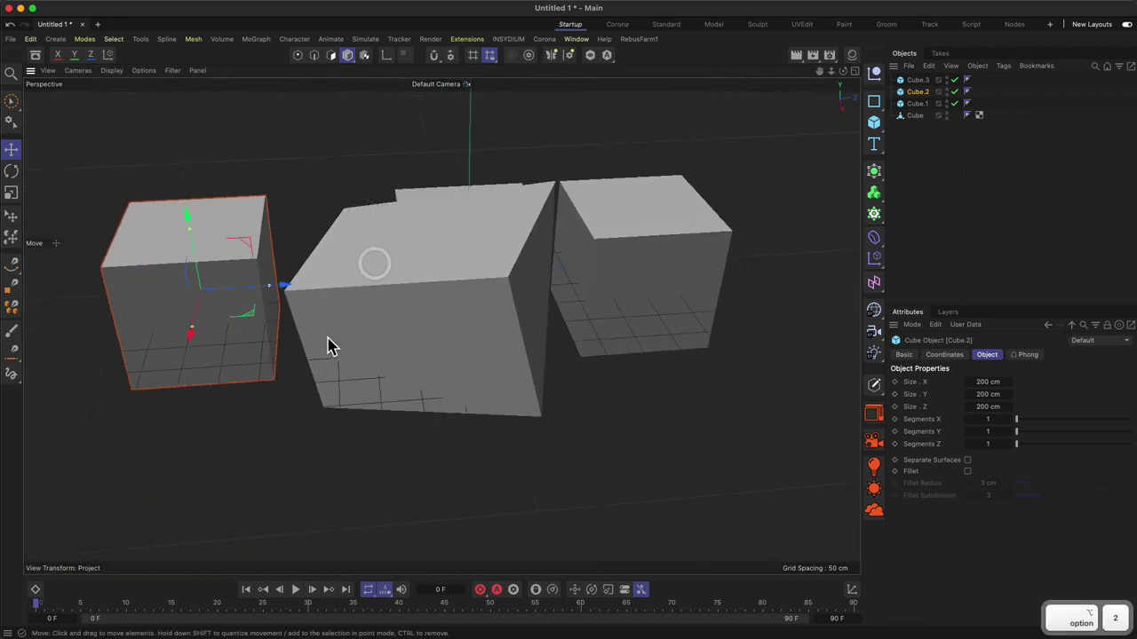
Set the perspective viewport's shading to Gouraud Shading (Lines) and inspect the cubes' edges.
left_click(111, 70)
left_click(143, 211)
left_click(148, 116)
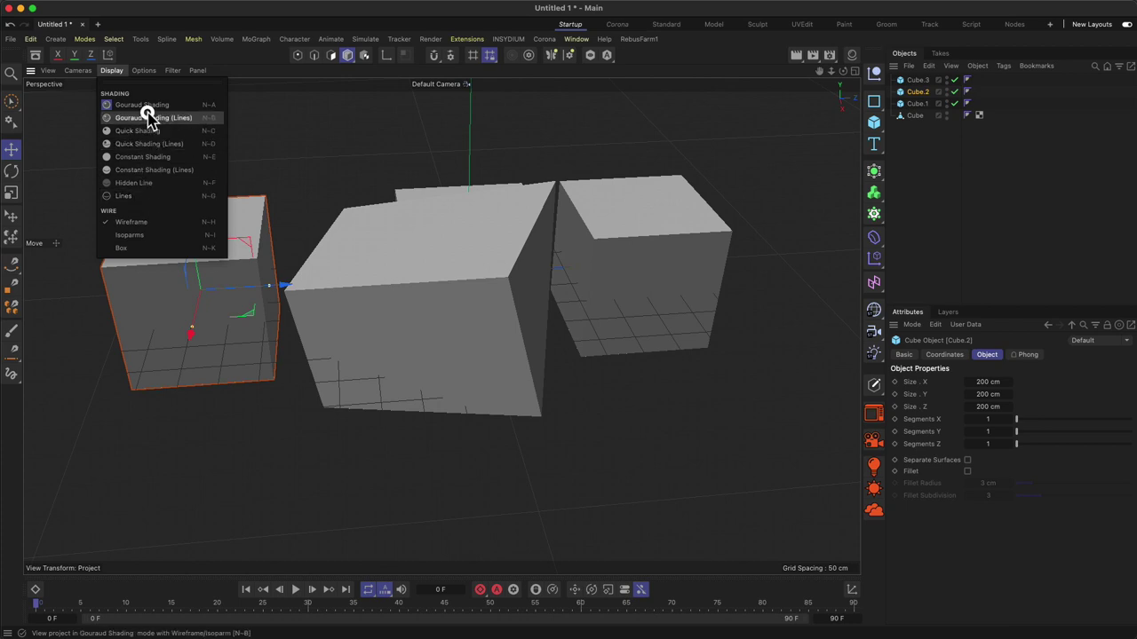
left_click(128, 118)
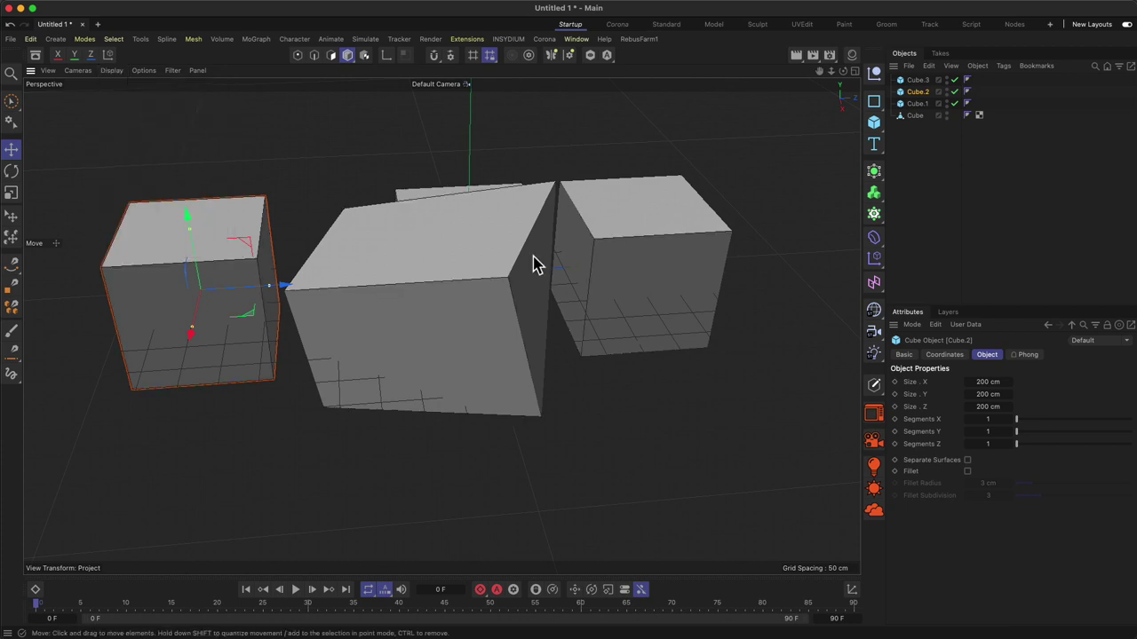
left_click_drag(533, 264, 507, 248, "alt")
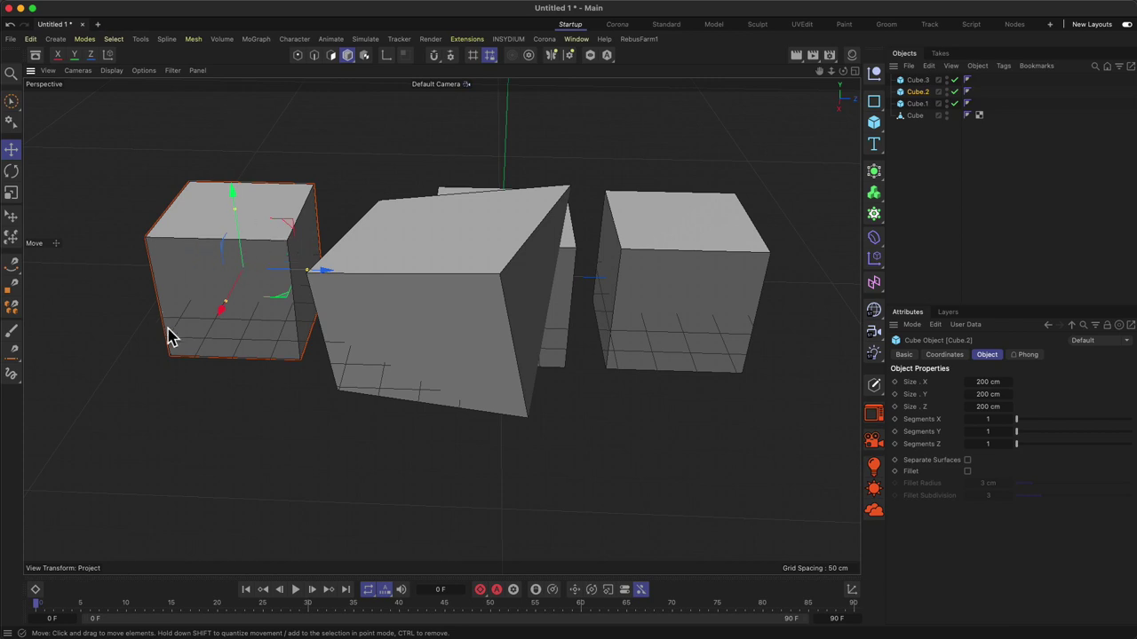
Set the viewport shading back to Gouraud Shading without lines and view the cubes up close.
left_click(111, 71)
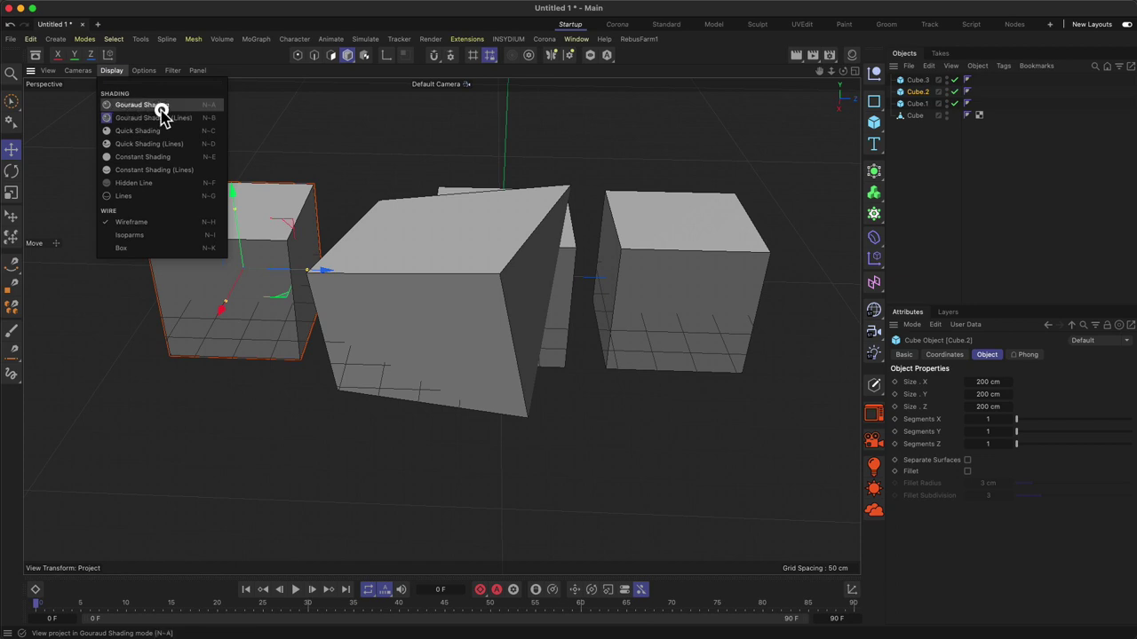
left_click(142, 105)
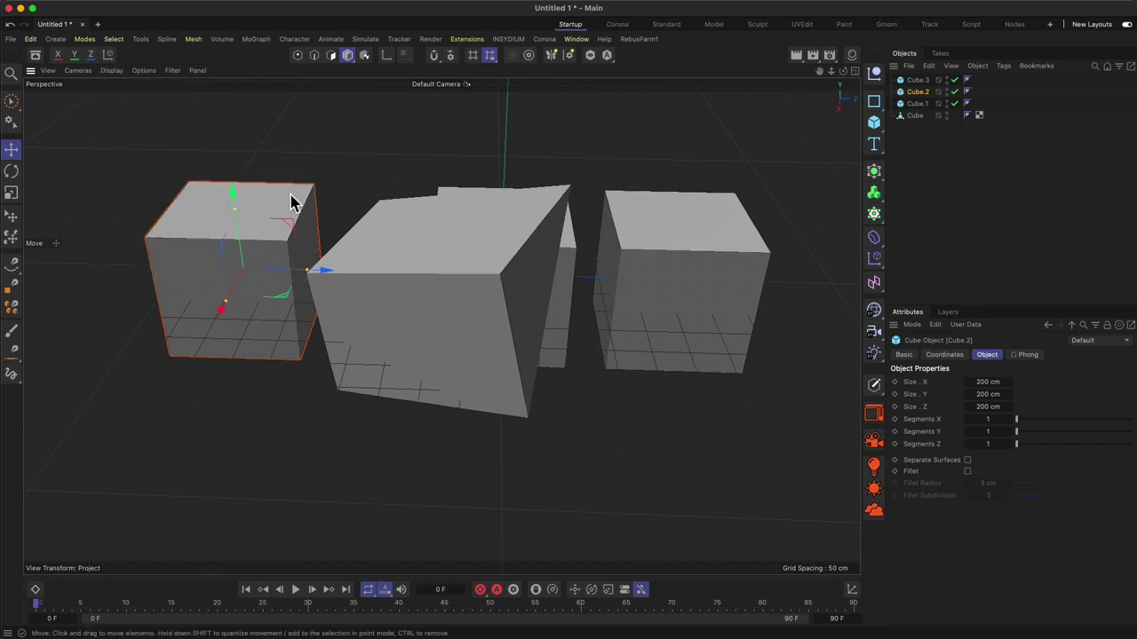
mouse_move(373, 256)
left_mouse_down("alt")
mouse_move(305, 223)
mouse_move(367, 231)
mouse_move(310, 240)
mouse_move(340, 197)
left_mouse_up("alt")
key("2")
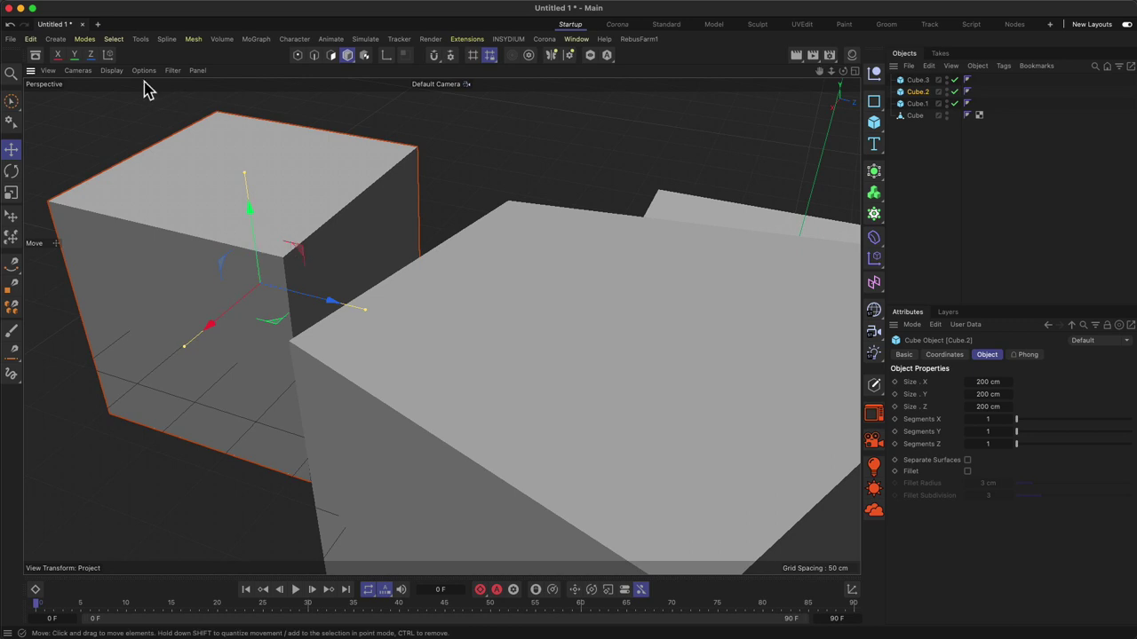
Set the viewport display to Constant Shading and inspect the flat-shaded cubes from several angles.
left_click(112, 70)
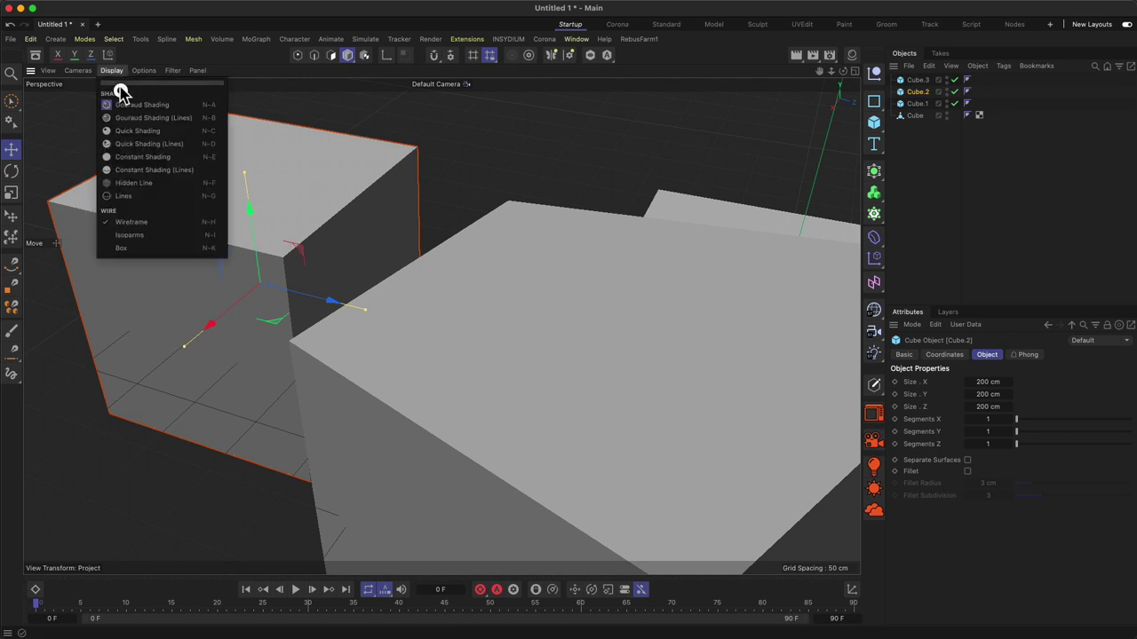
left_click(147, 160)
key("2")
mouse_move(145, 157)
left_mouse_down()
mouse_move(350, 228)
mouse_move(346, 367)
left_mouse_up()
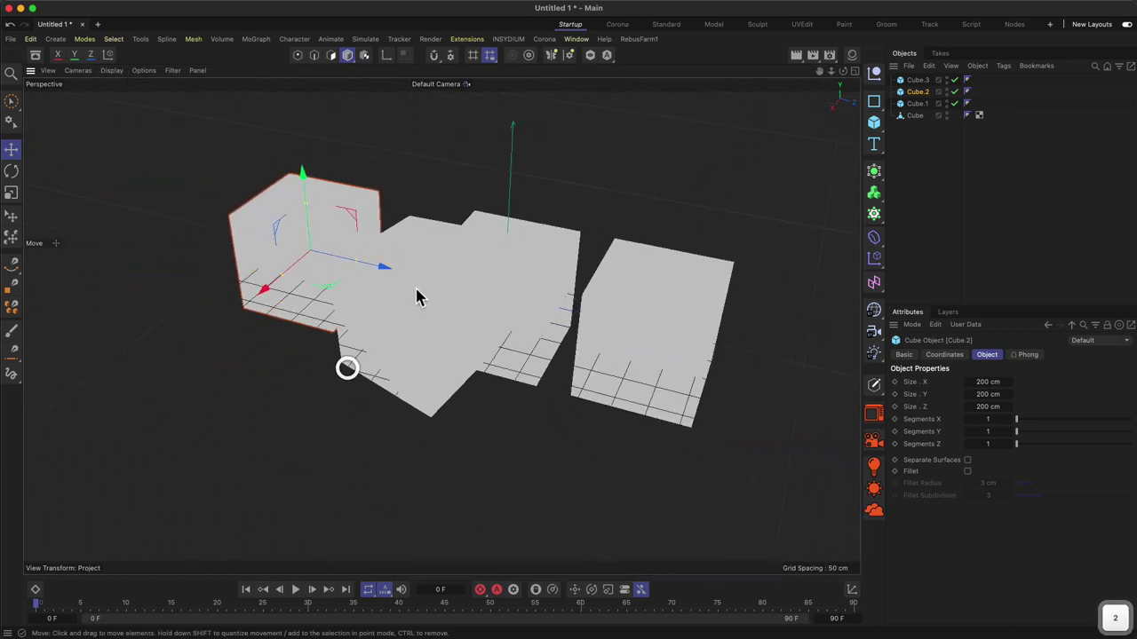
left_click_drag(418, 297, 506, 186, "alt")
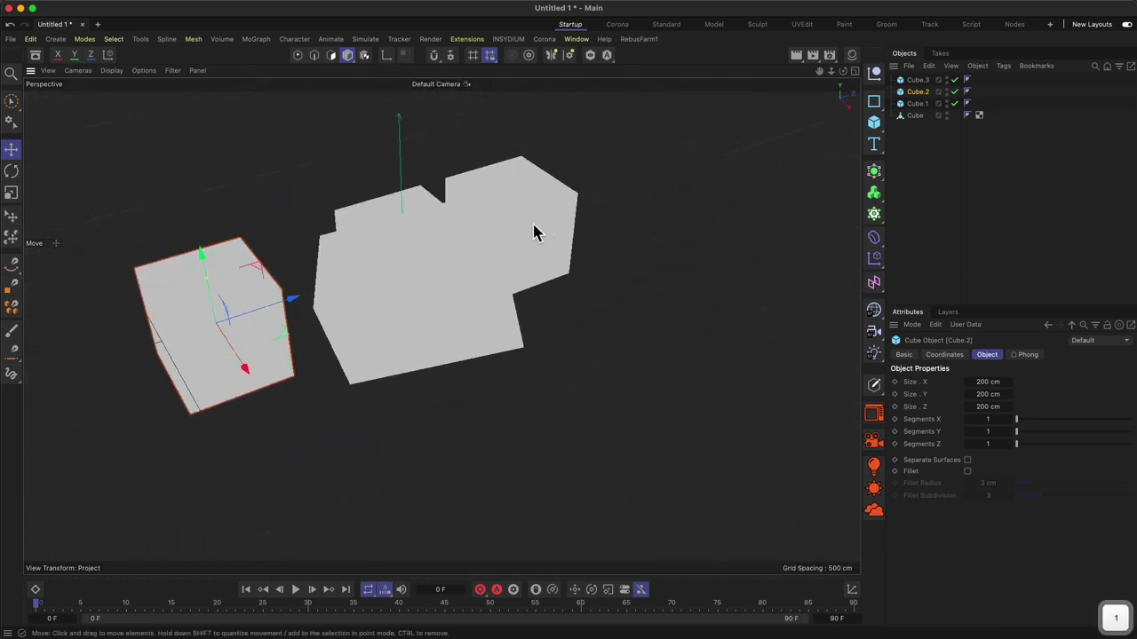
left_click_drag(532, 232, 458, 224, "alt")
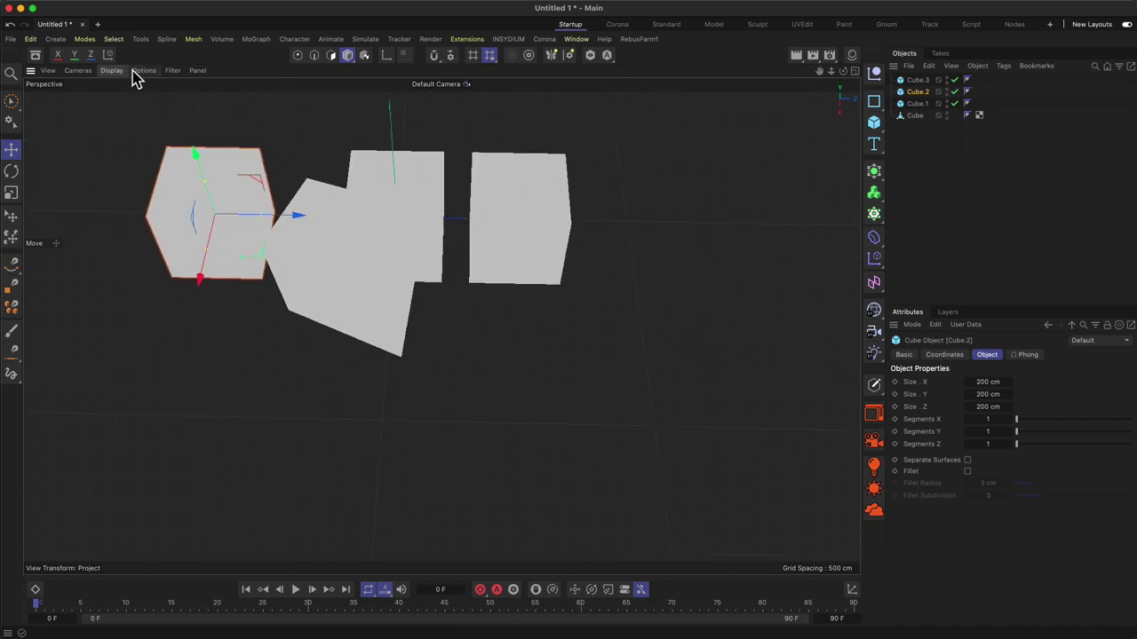
Restore Gouraud Shading in place of Constant Shading in the perspective viewport.
left_click(139, 73)
mouse_move(111, 71)
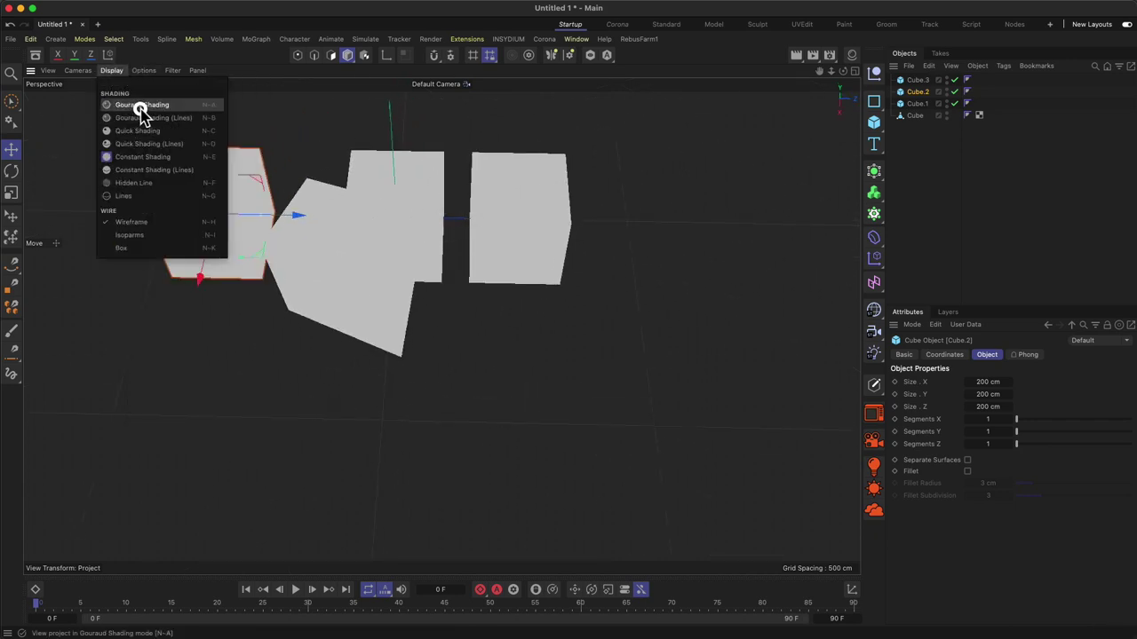
left_click(141, 106)
mouse_move(297, 186)
left_mouse_down("alt")
mouse_move(343, 200)
mouse_move(325, 167)
mouse_move(385, 261)
mouse_move(398, 223)
mouse_move(370, 257)
left_mouse_up("alt")
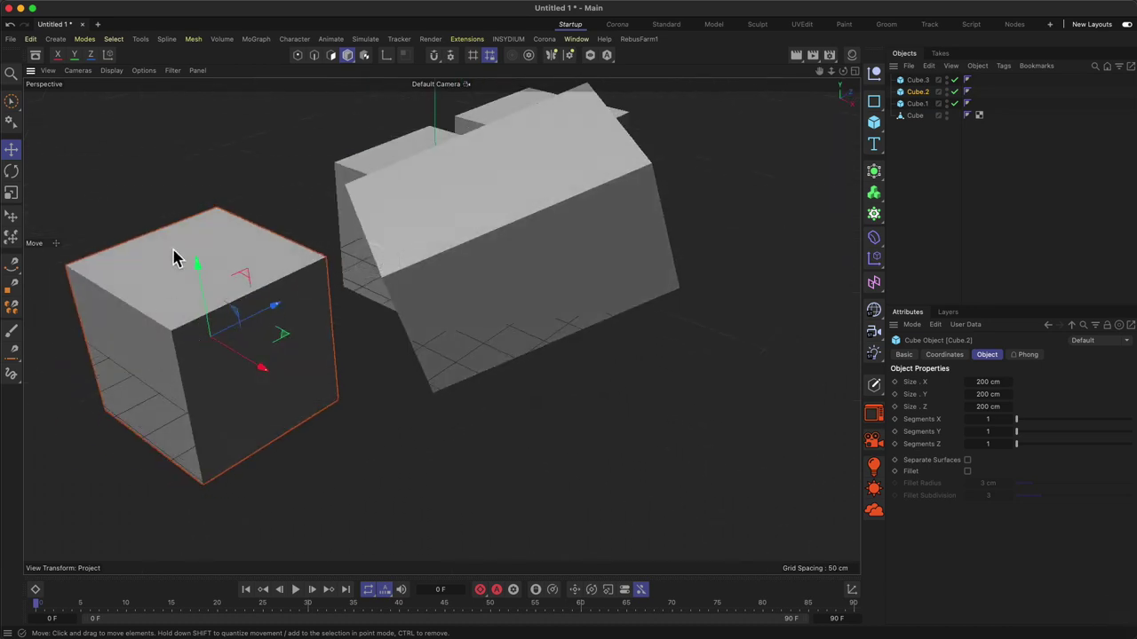
Look over the viewport filter options and hide the Workplane grid, checking the scene without it.
left_click(144, 71)
mouse_move(111, 73)
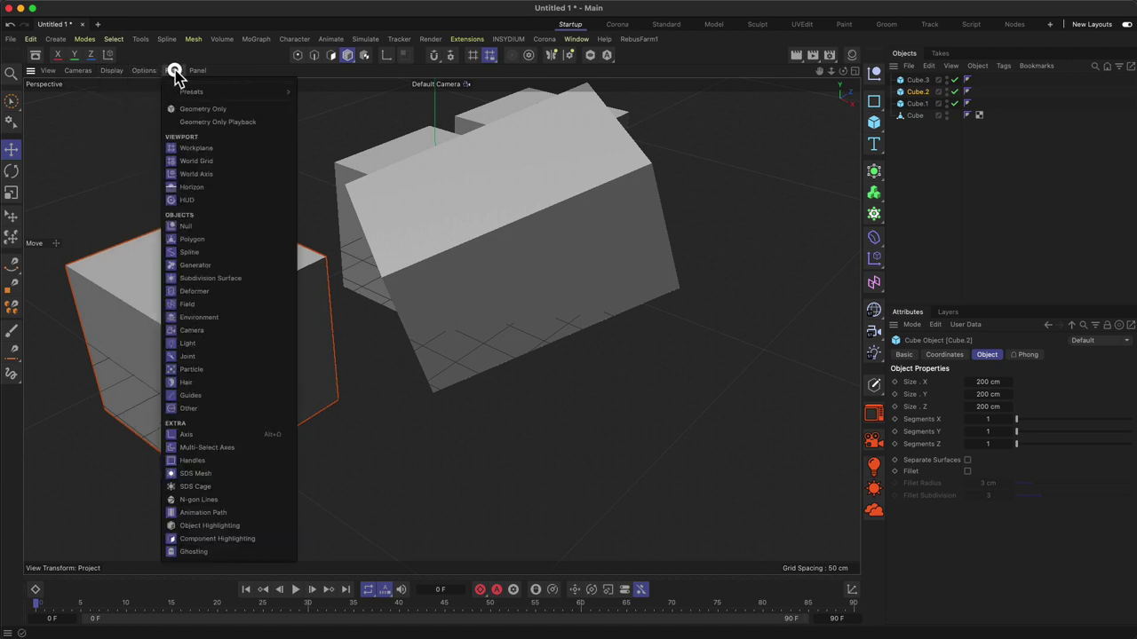
mouse_move(168, 71)
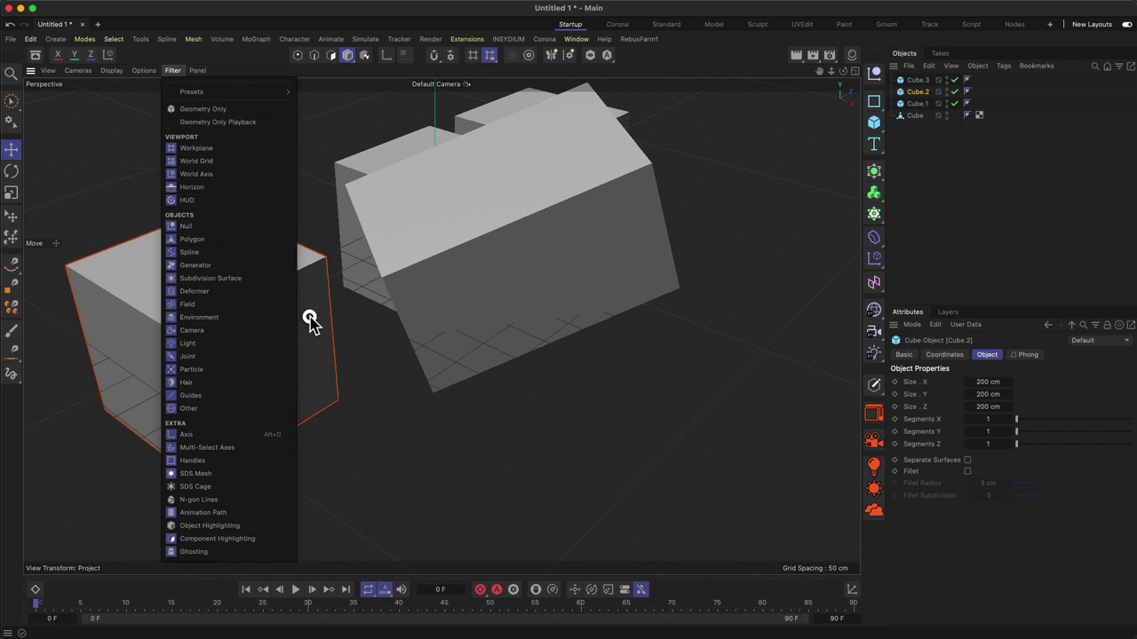
left_click(197, 150)
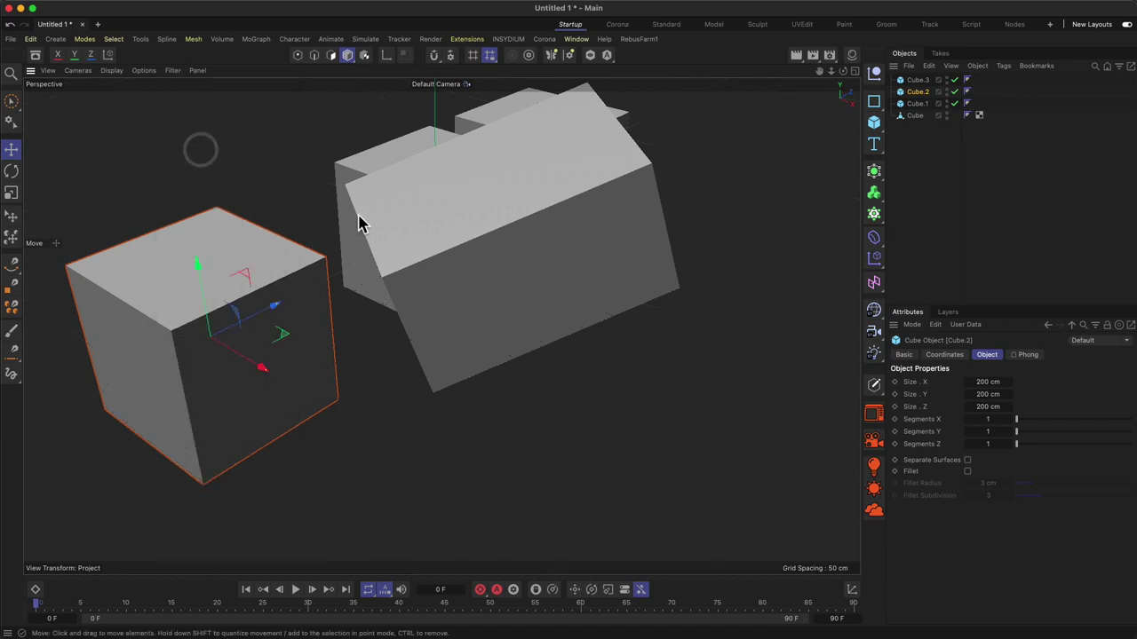
left_click_drag(356, 221, 459, 236, "alt")
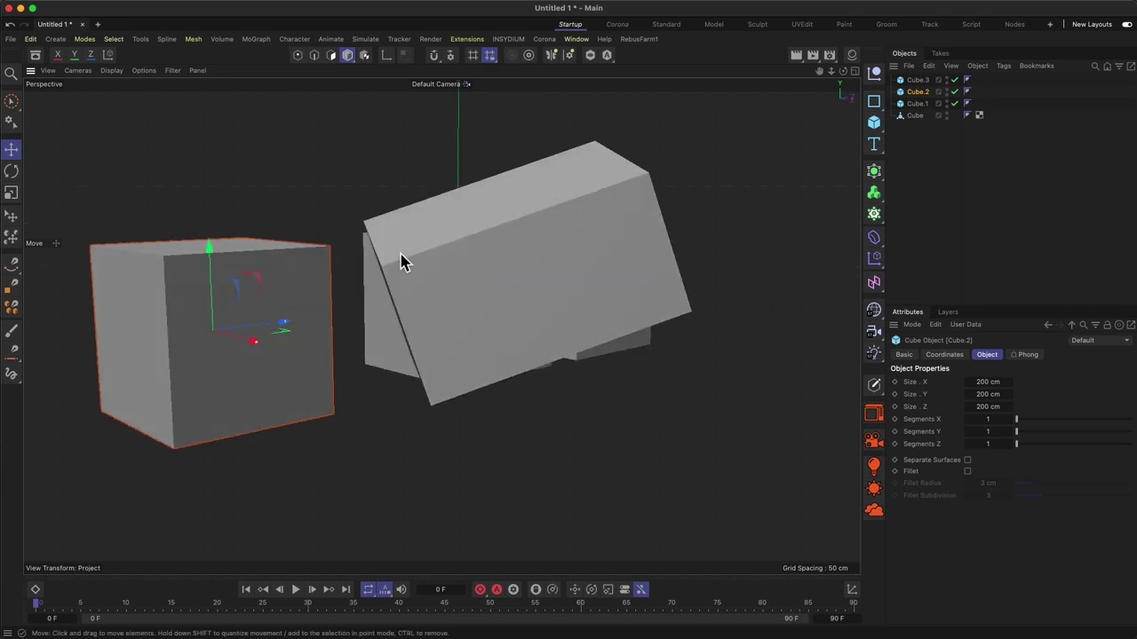
left_click_drag(401, 257, 475, 266, "alt")
Show the Workplane grid in the viewport again and reframe the cubes.
left_click(174, 71)
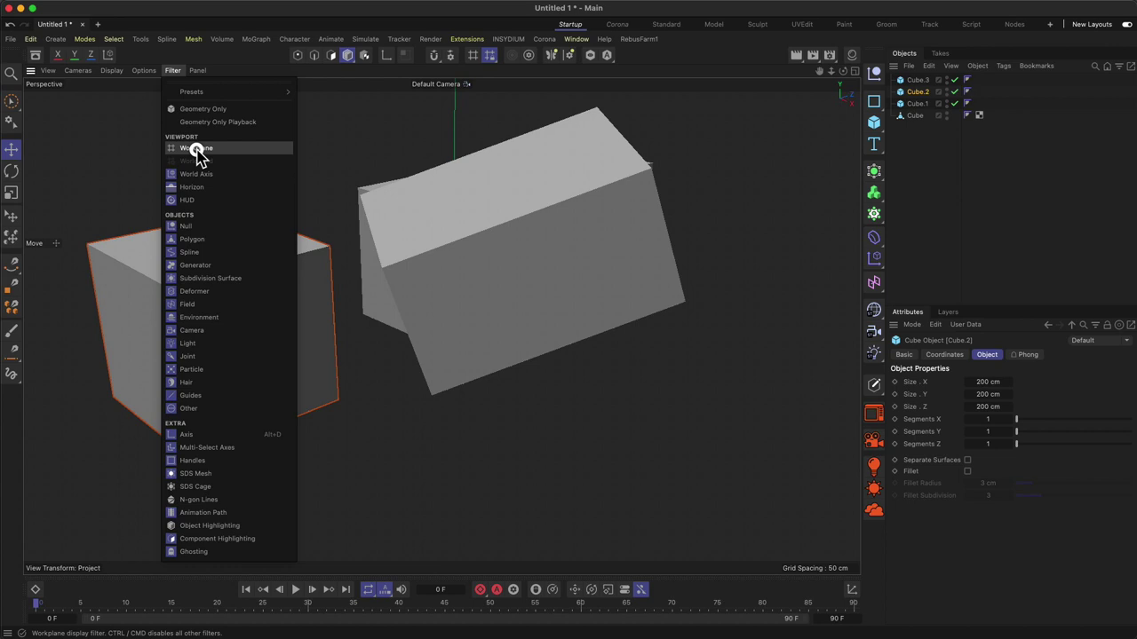
left_click(194, 149)
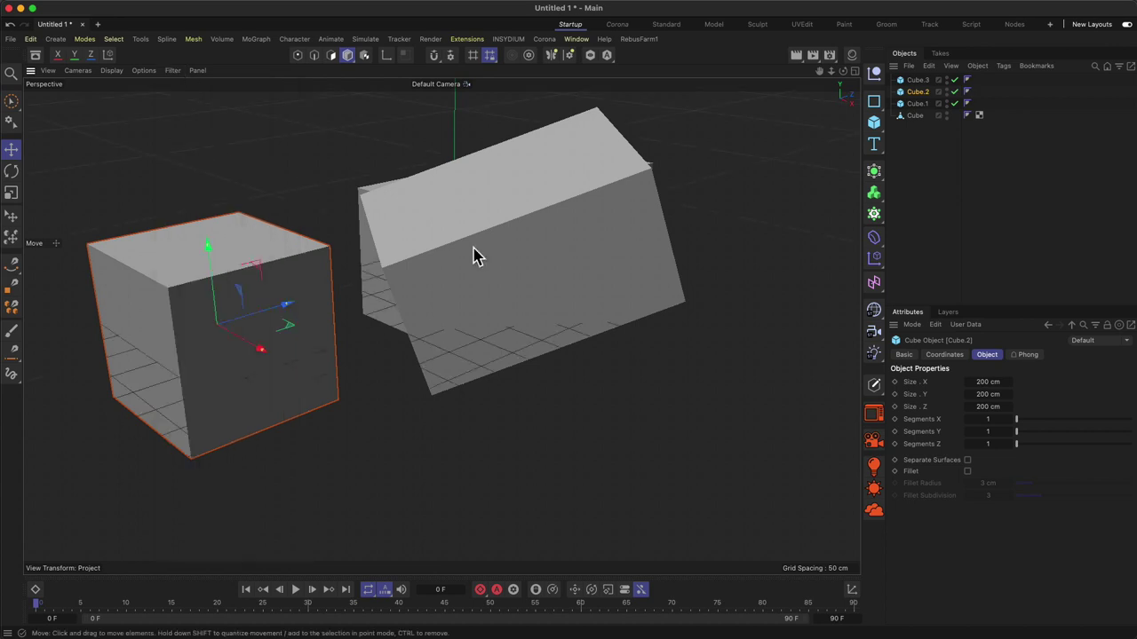
key("1")
left_click_drag(473, 256, 433, 305)
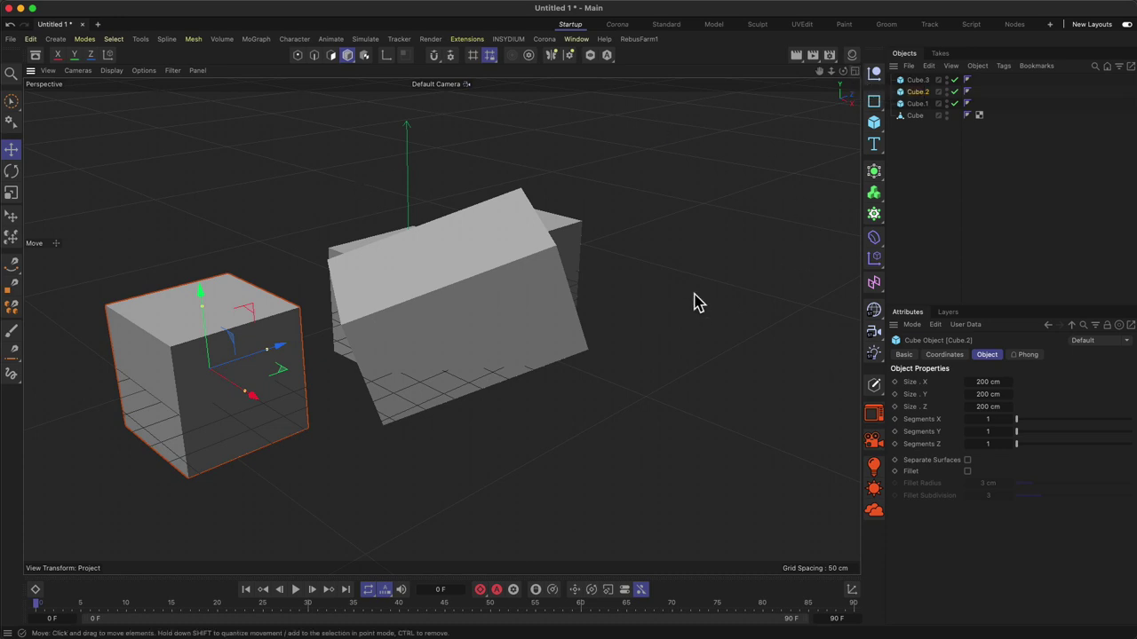
Split the viewport into four views, deselect the cube, and activate the Top, Right and Front views in turn.
left_click(855, 72)
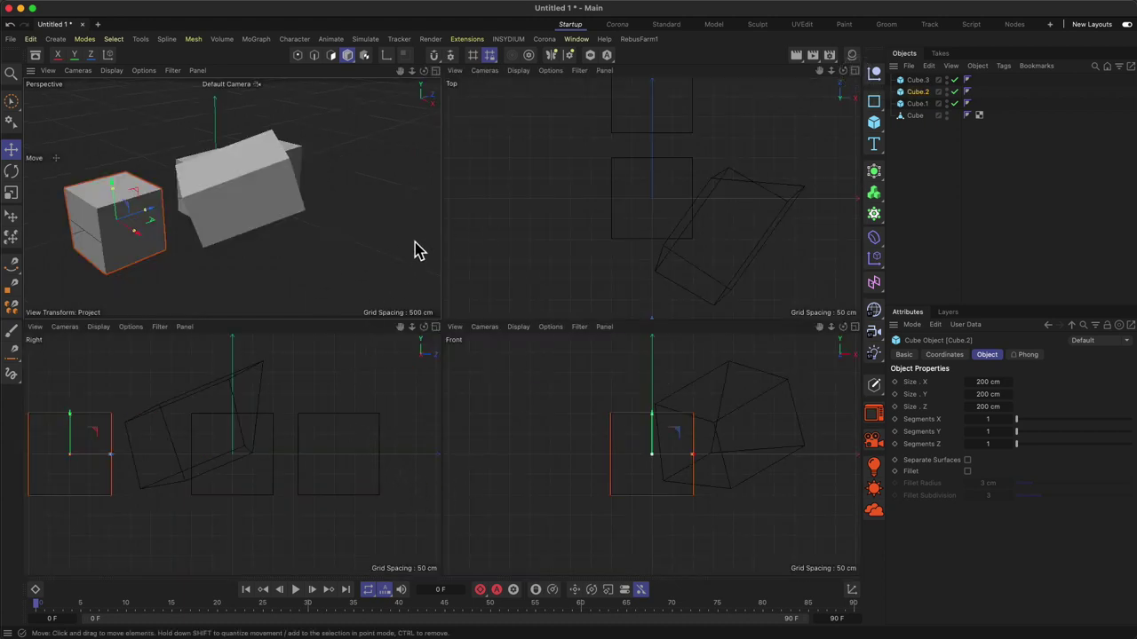
left_click(585, 256)
left_click(365, 424)
left_click(545, 418)
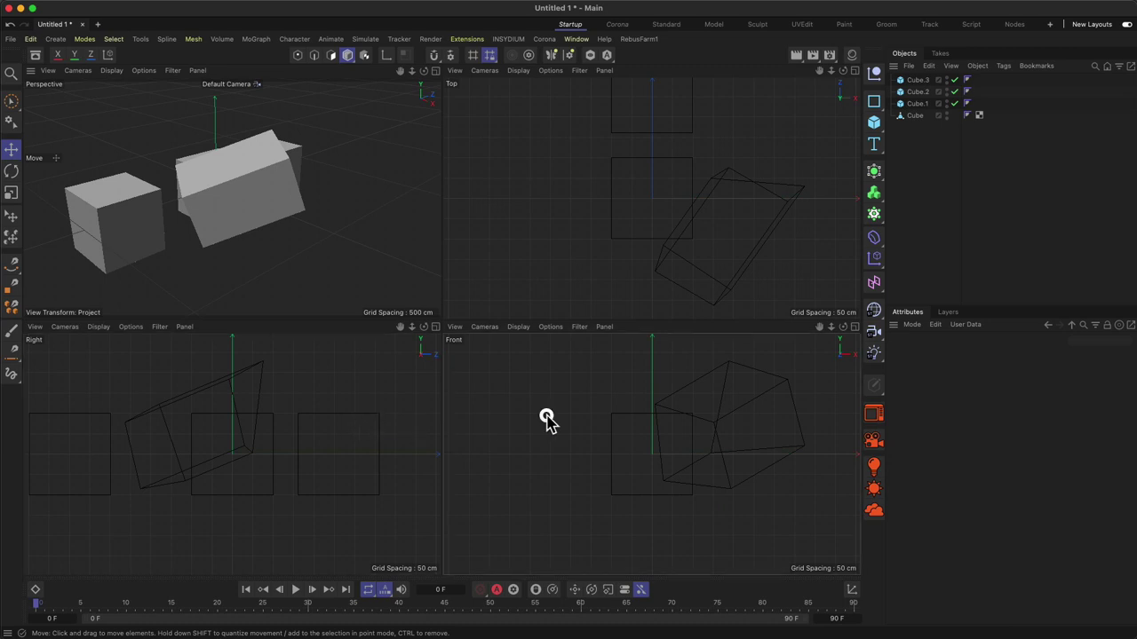
left_click(281, 464)
left_click(522, 236)
left_click(360, 418)
left_click(533, 432)
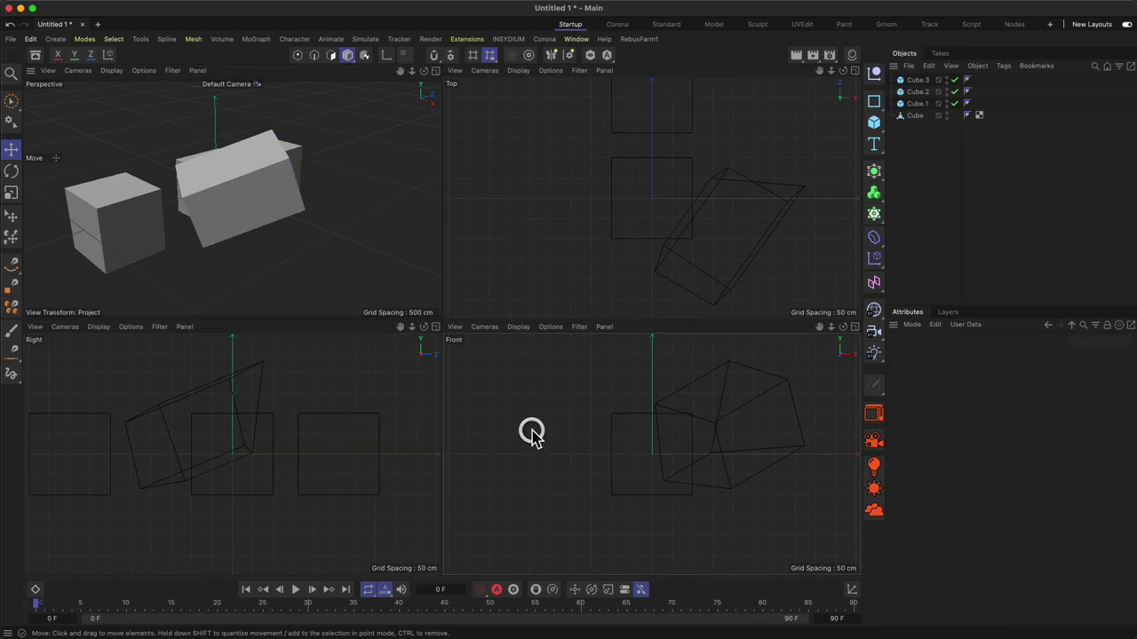
left_click(688, 158)
Zoom out the Perspective, Right and Front views to frame the cubes in each.
left_click_drag(182, 209, 209, 199, "alt")
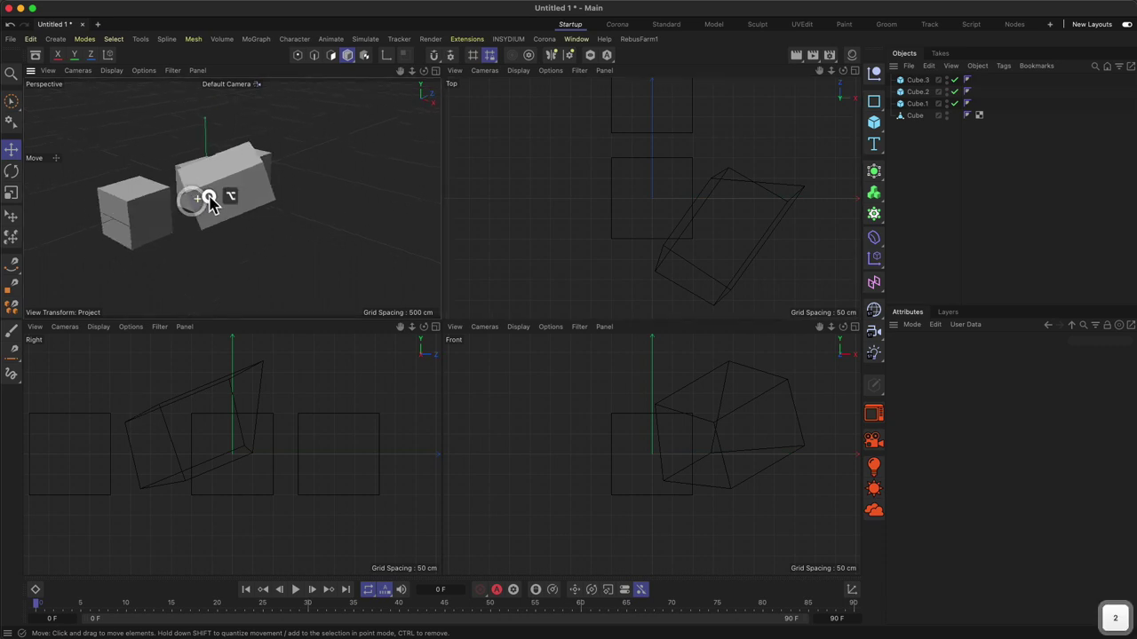
scroll(257, 424, "down", 2)
scroll(657, 447, "down", 3)
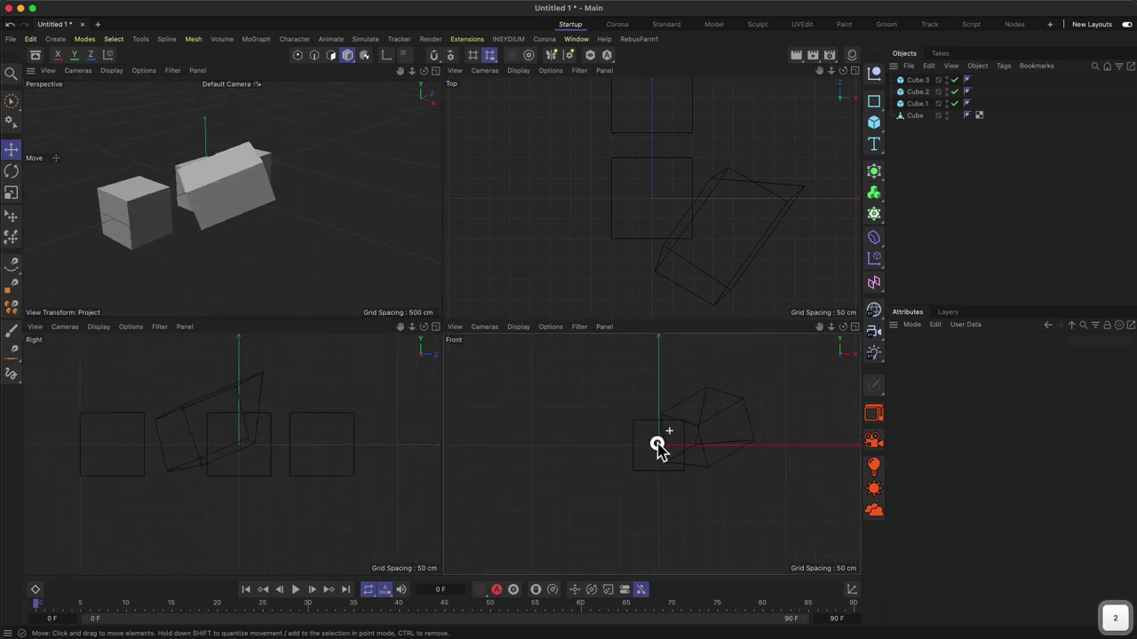
Zoom out the Top view so that all the cubes fit in it.
scroll(680, 237, "down", 4)
left_click(657, 261)
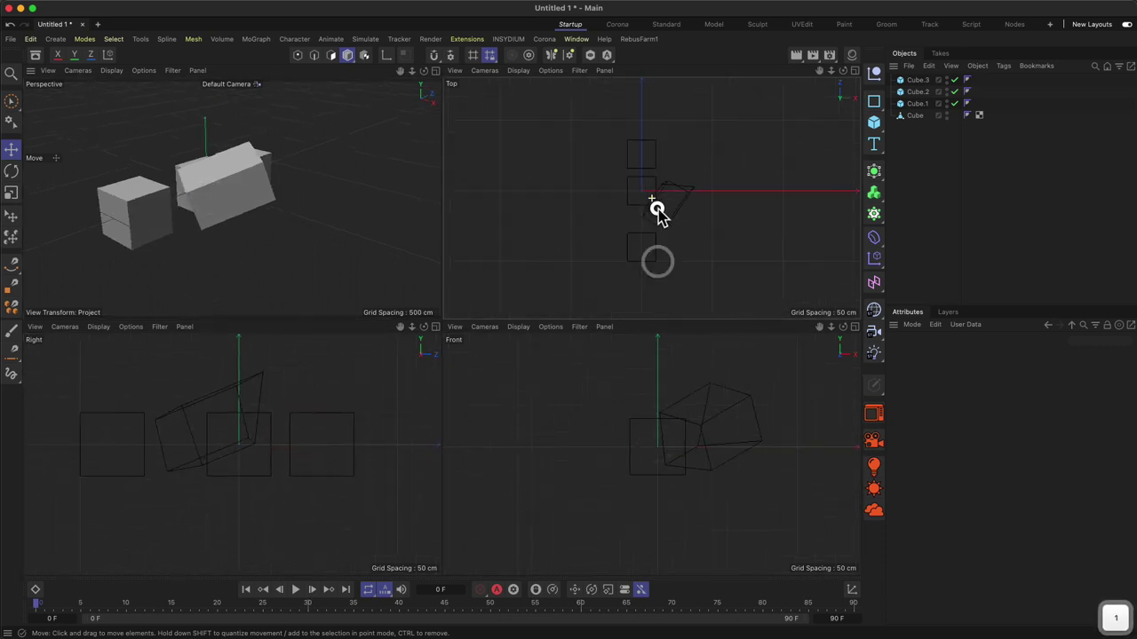
left_click(657, 210)
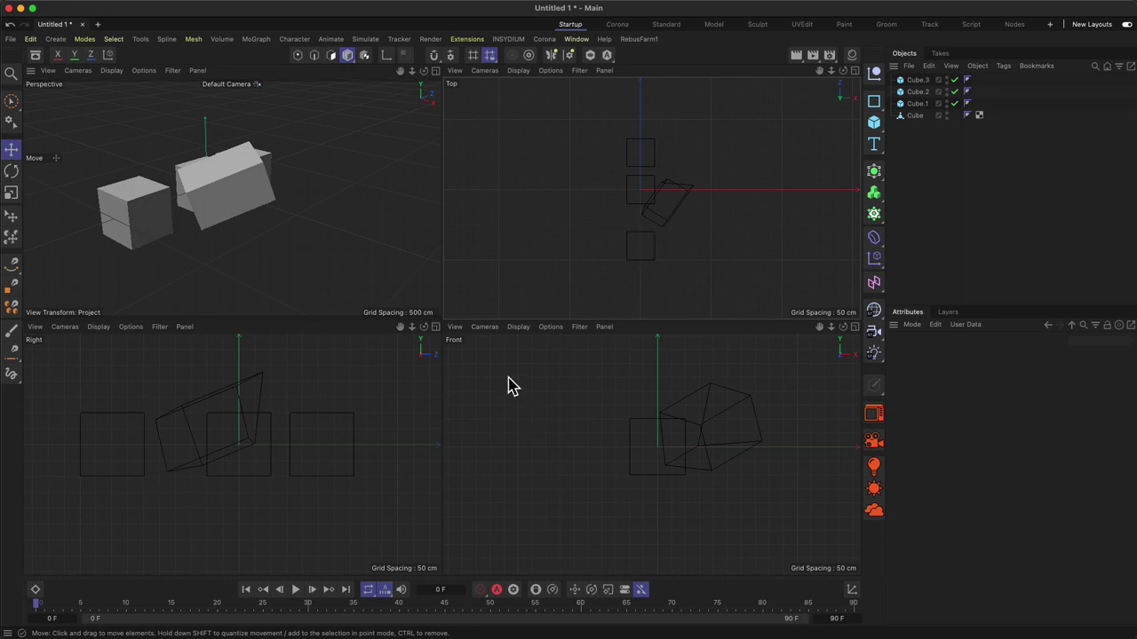
Try Gouraud Shading in the Front view and set its display back to Lines.
left_click(517, 327)
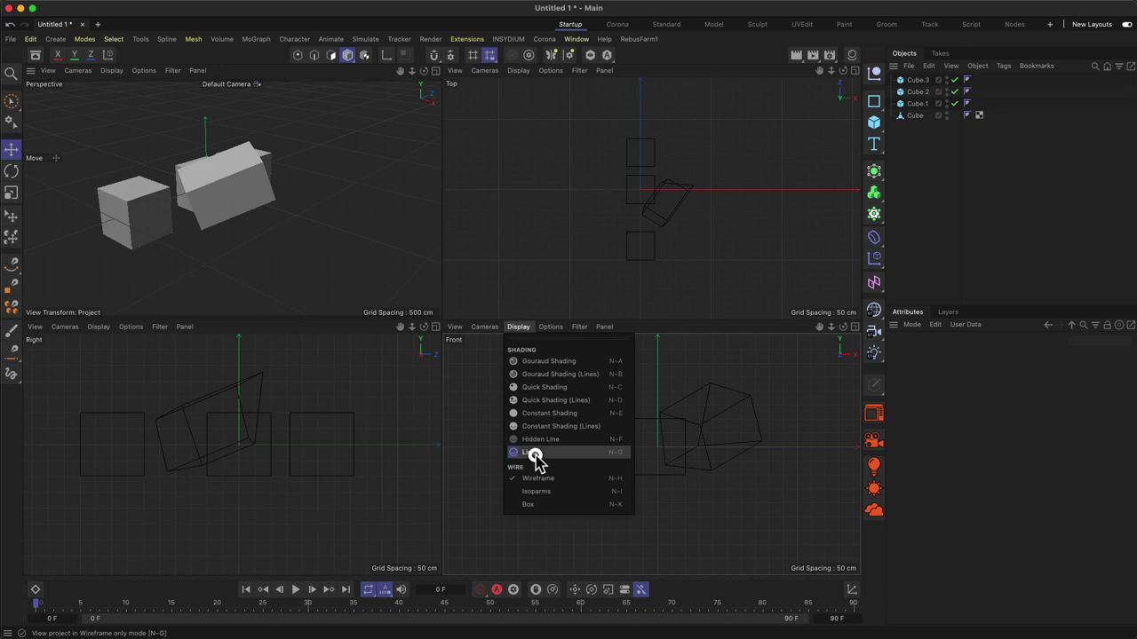
left_click(542, 364)
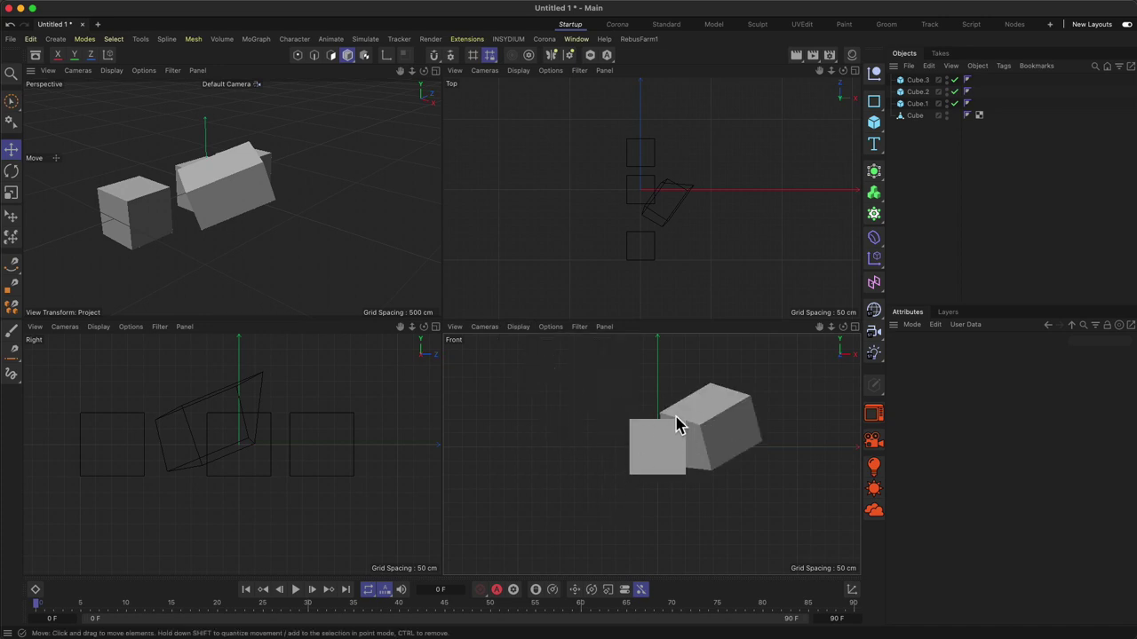
left_click(493, 336)
left_click(521, 326)
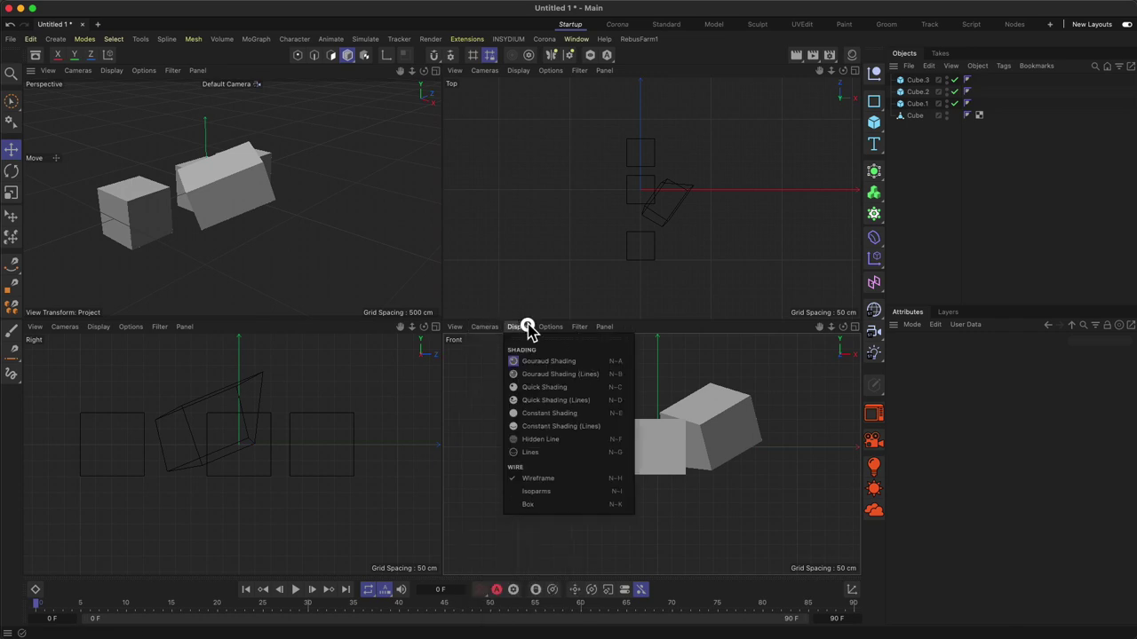
left_click(532, 454)
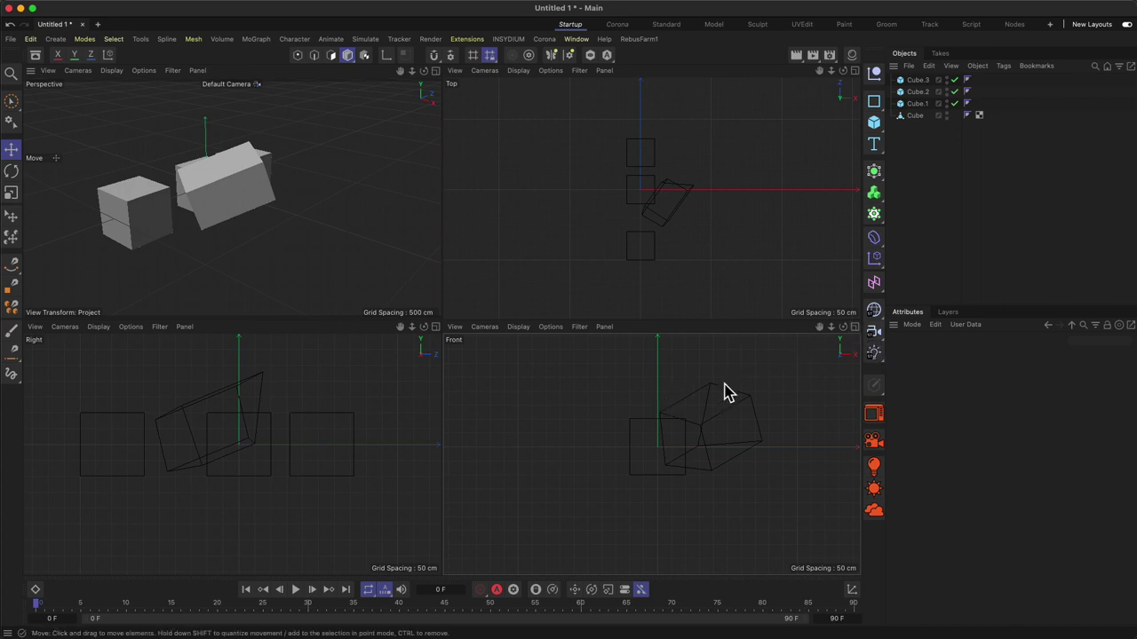
Maximize the Front view, return to the four-view layout, and maximize the Perspective view.
left_click(855, 328)
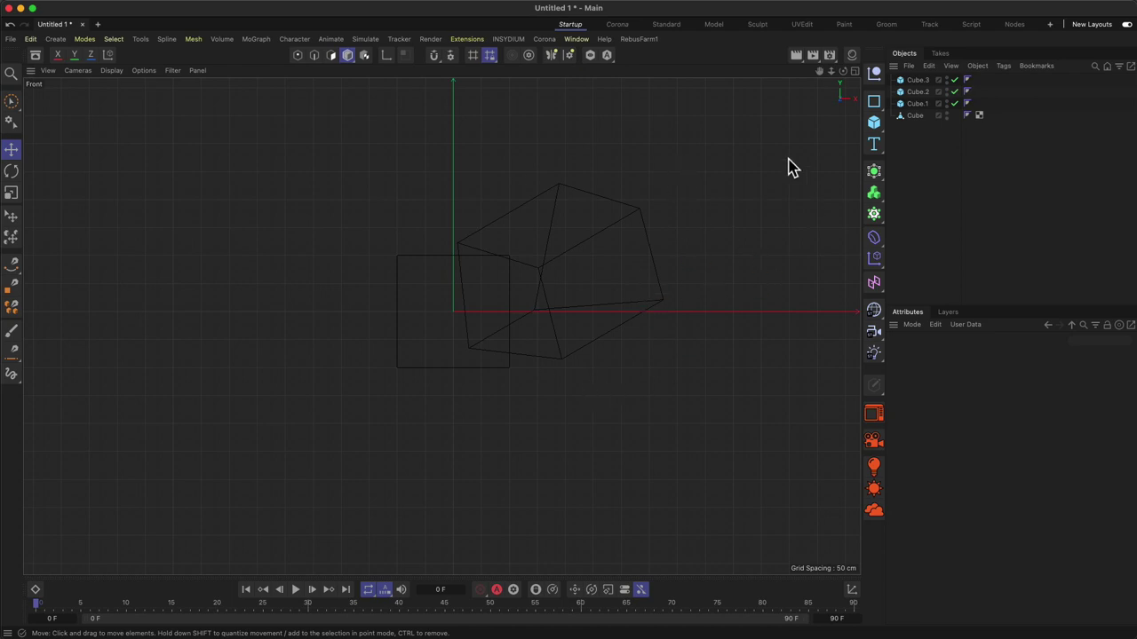
left_click(855, 71)
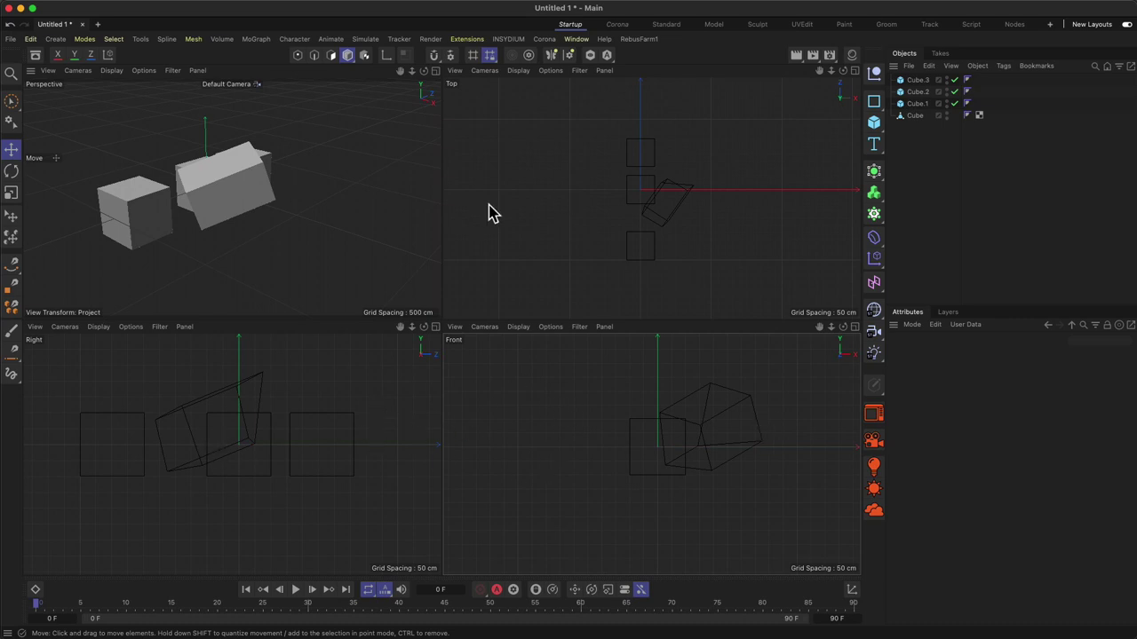
left_click(435, 71)
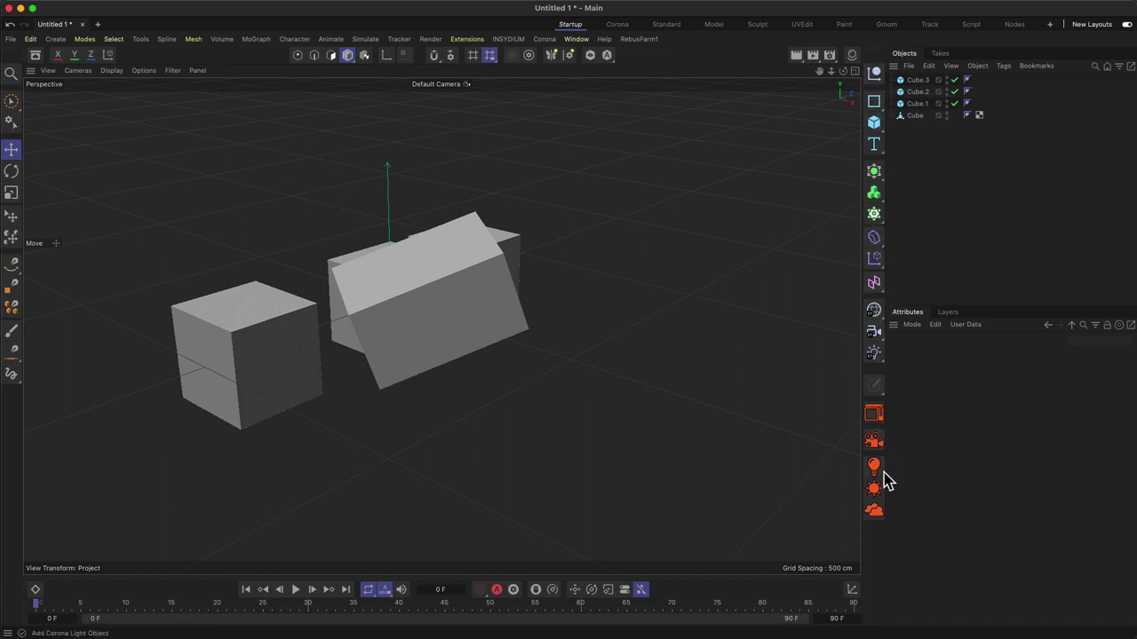
Switch to the Standard layout, add a Sphere primitive and move it along the X axis out of the cubes.
left_click(668, 25)
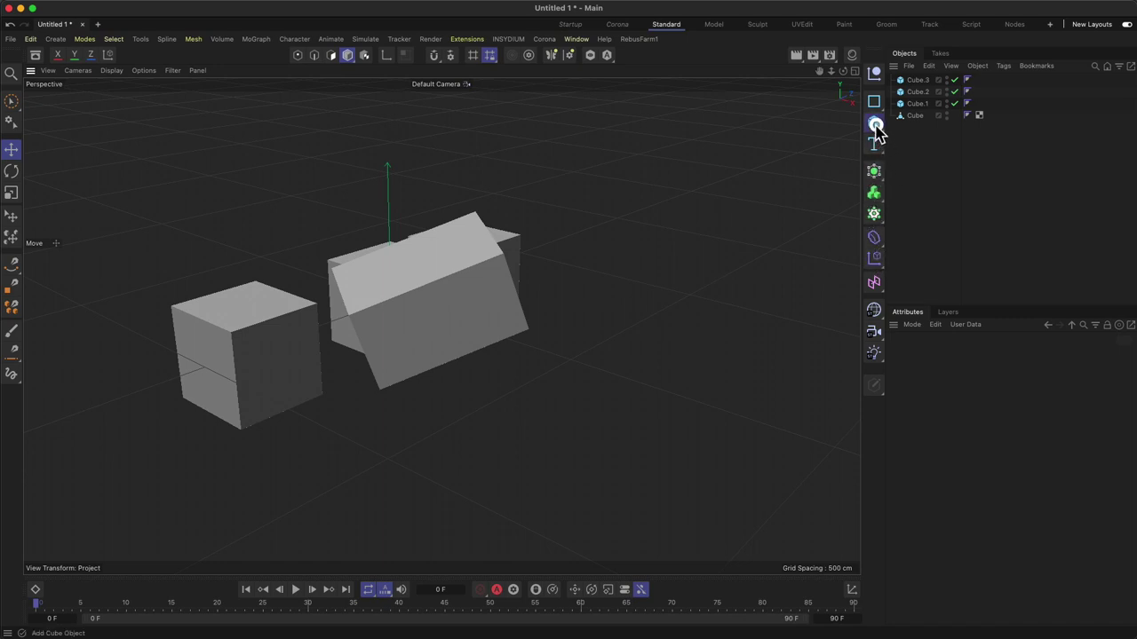
left_click_drag(877, 131, 1103, 164)
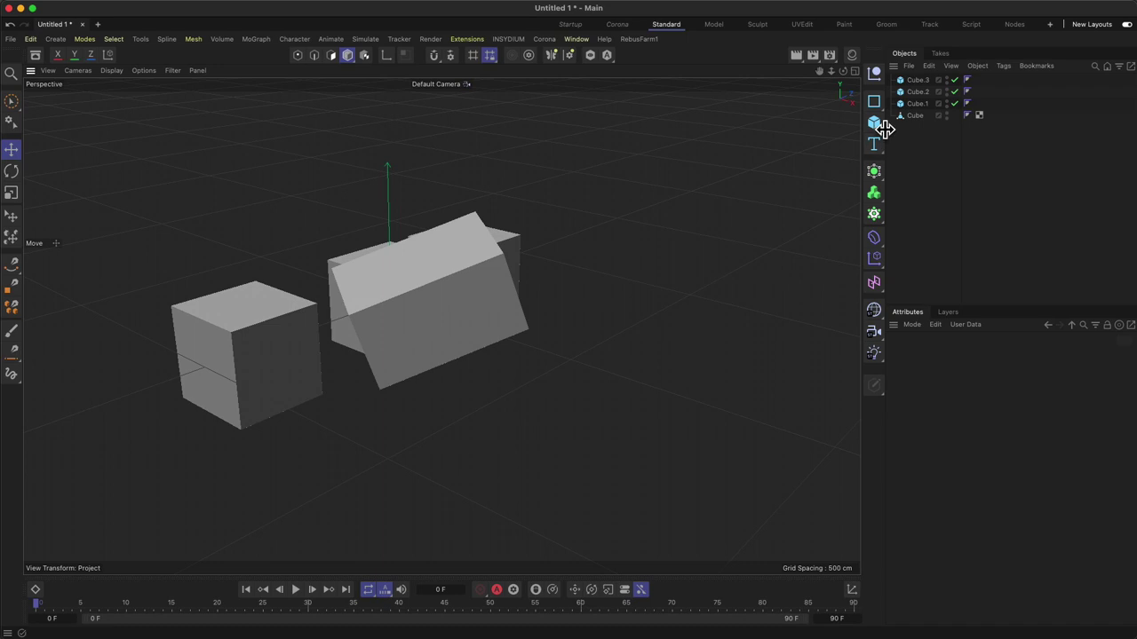
left_click_drag(875, 121, 997, 183)
left_click_drag(390, 300, 611, 356)
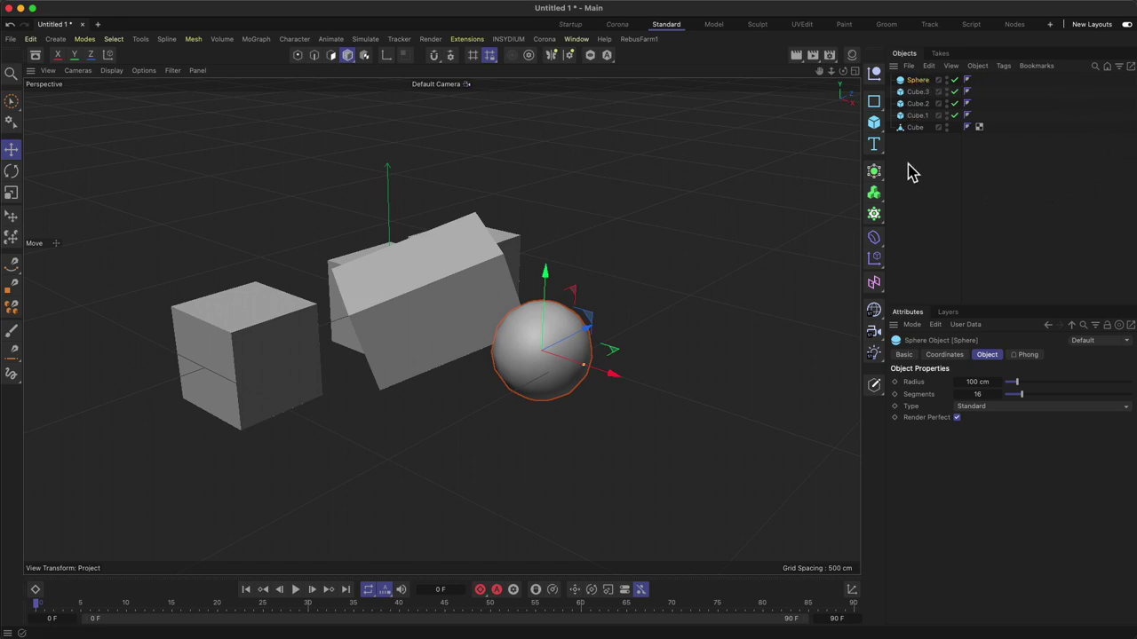
Duplicate the sphere twice in the object hierarchy, once by copy and paste and once by copying it above Cube.3.
left_click(919, 81)
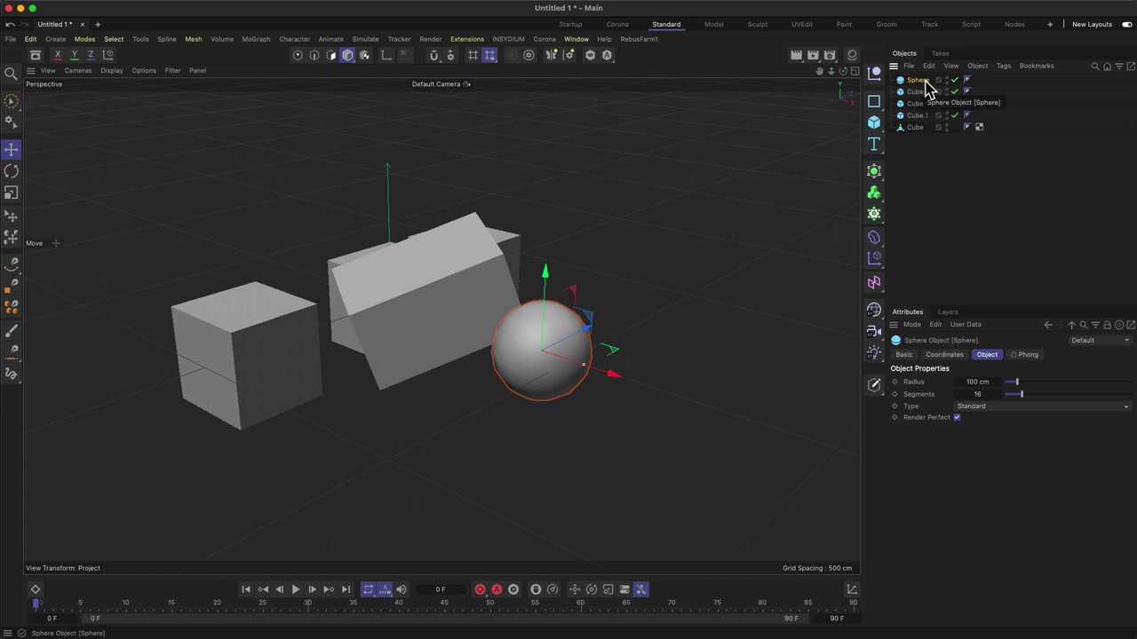
key("super+c")
key("super+v")
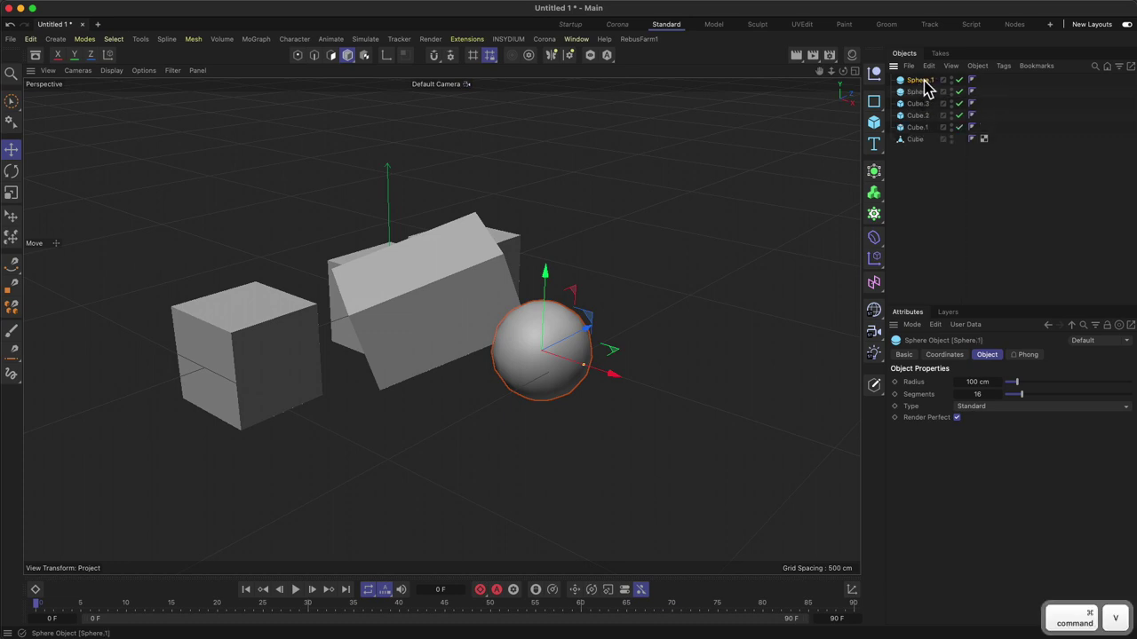
left_click(915, 94)
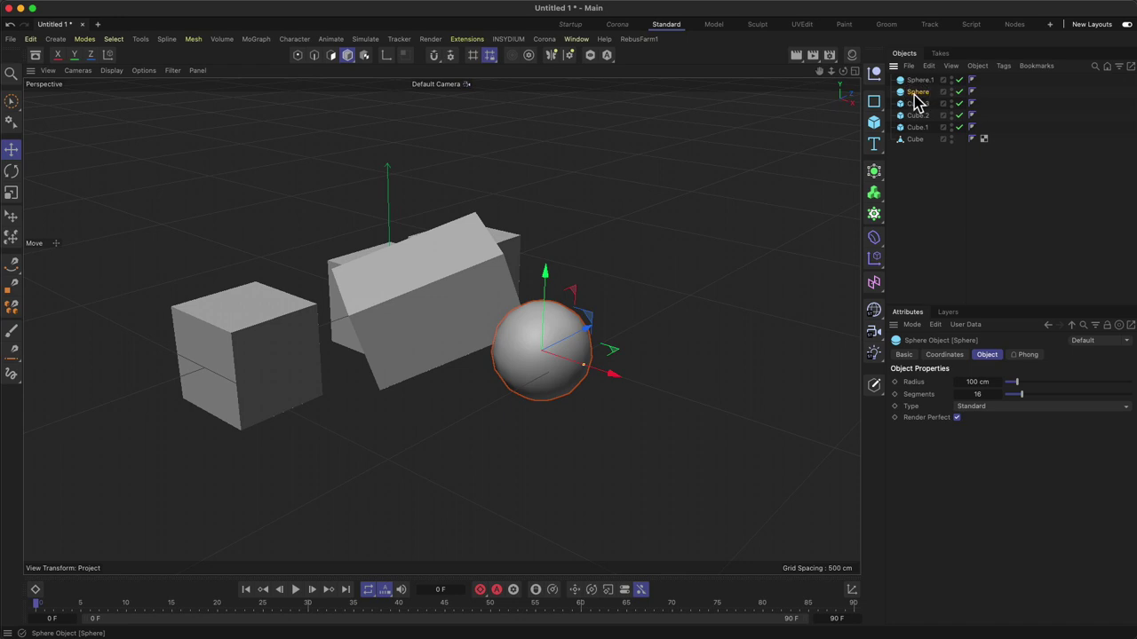
left_click_drag(918, 97, 918, 105, "super")
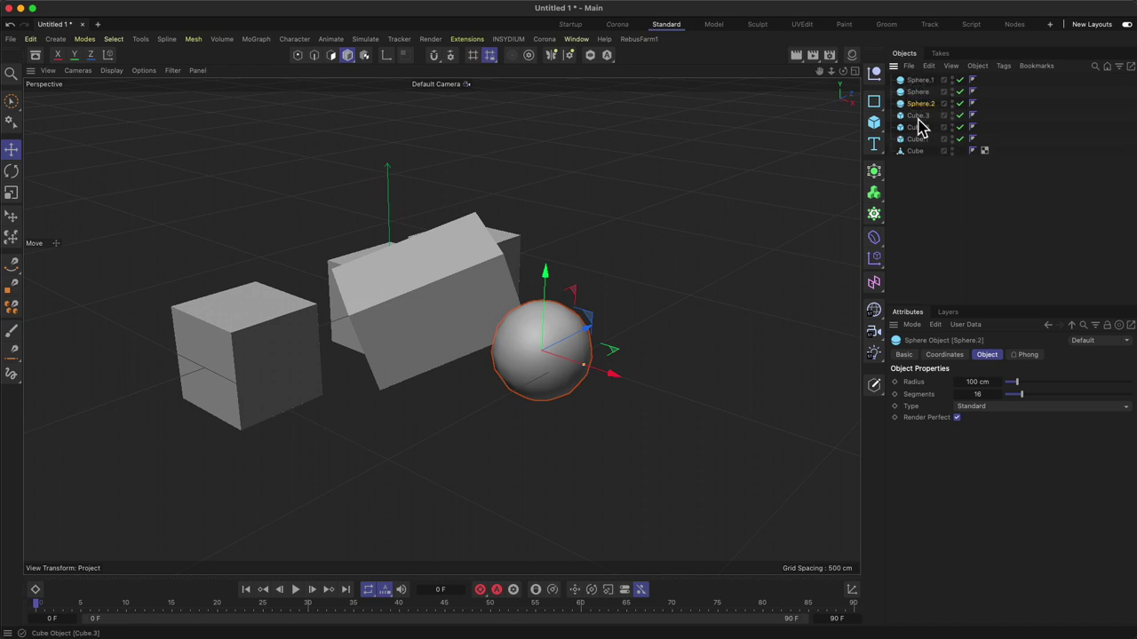
Add a Null, placed along the X axis beyond the spheres, and make all three spheres its children.
left_click(876, 74)
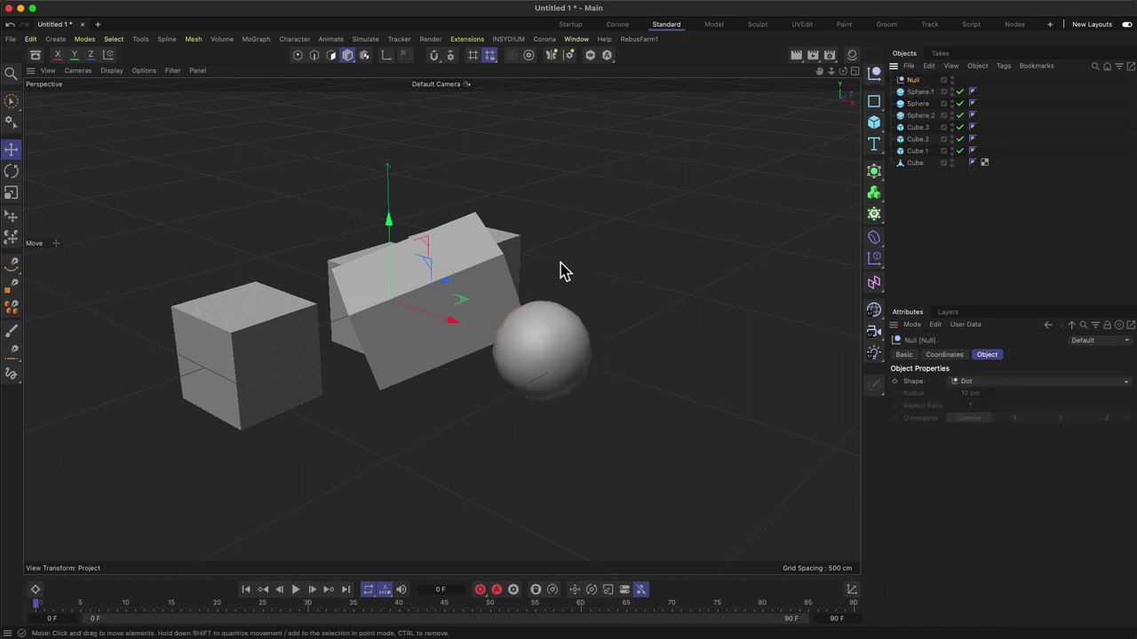
left_click_drag(459, 329, 696, 375)
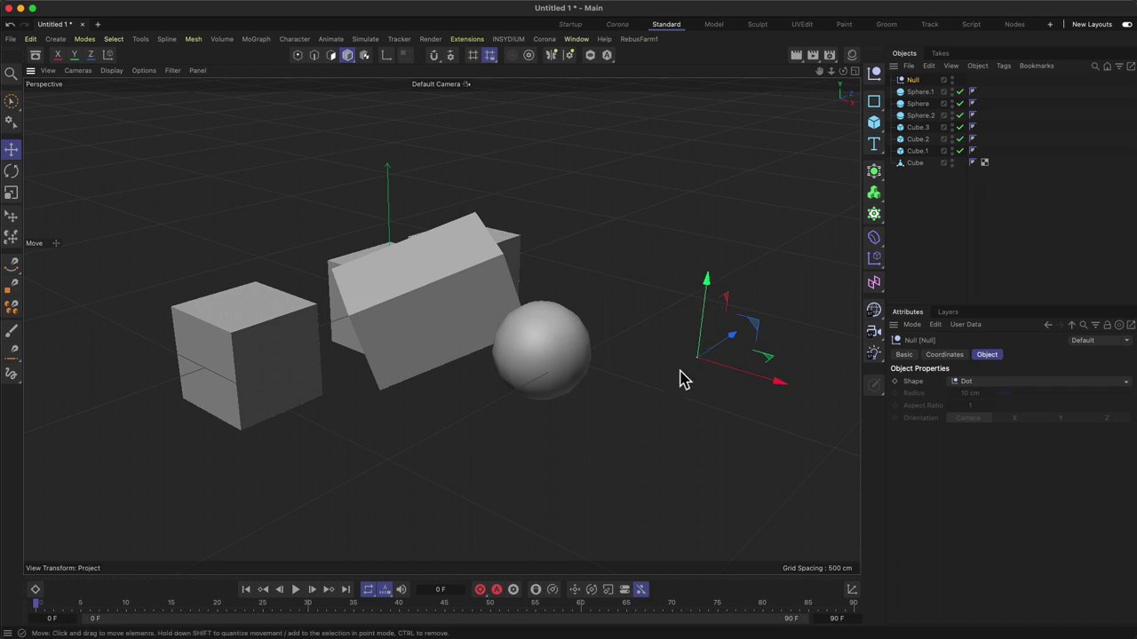
left_click(922, 93)
left_click(920, 116, "shift")
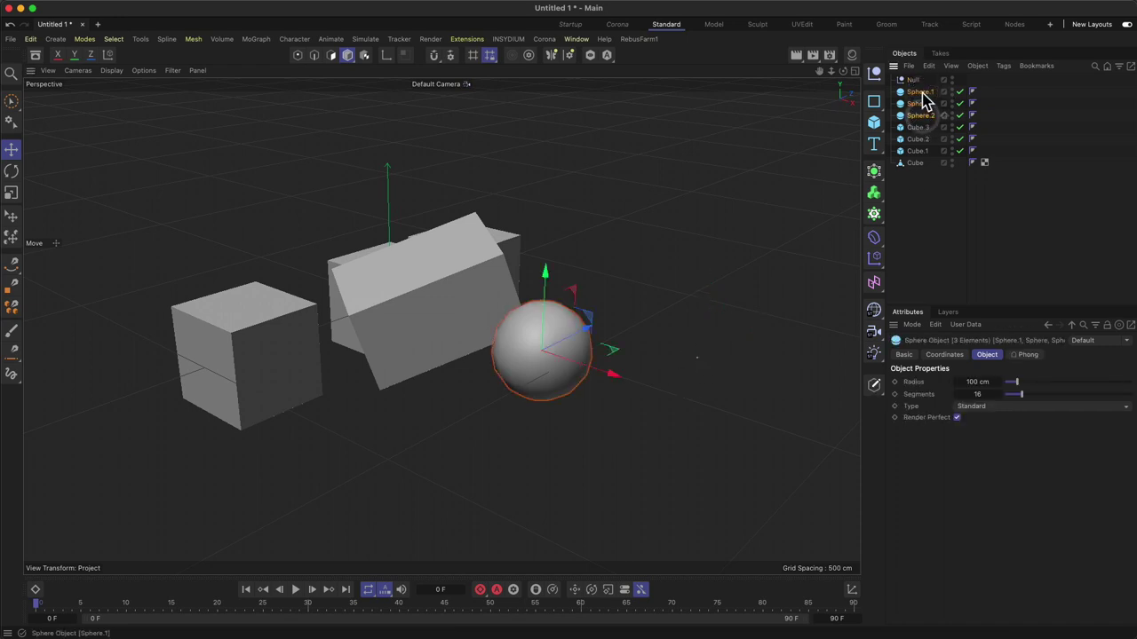
left_click_drag(924, 111, 915, 80)
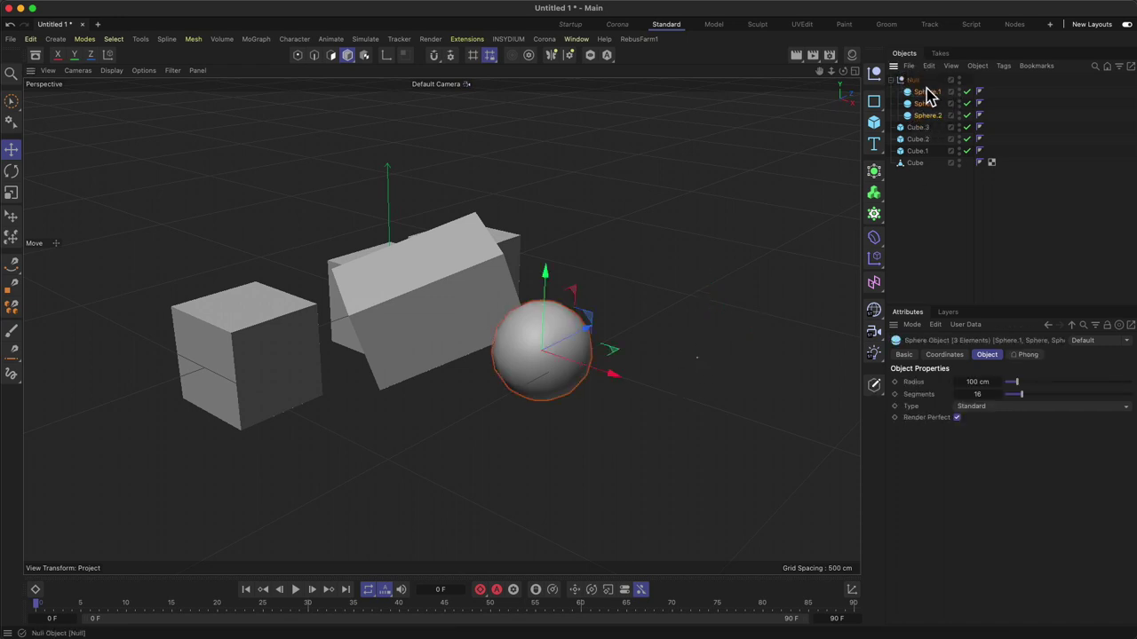
Rename the Null as Spheres and move it with its children along the Z axis toward the camera.
left_click(917, 80)
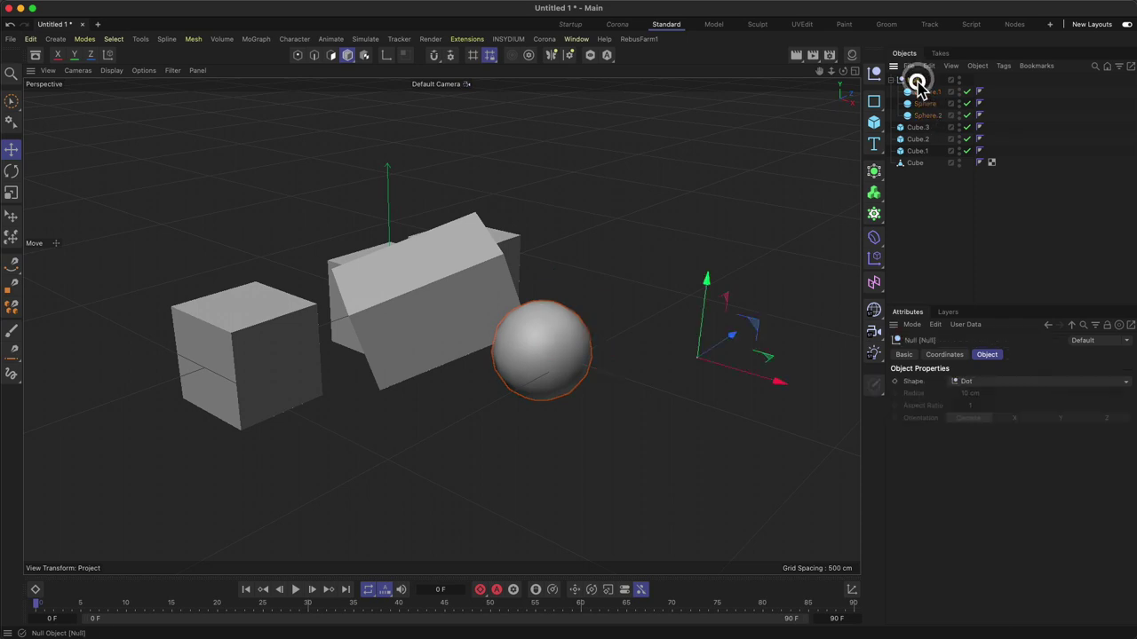
type("Spheres")
key("Return")
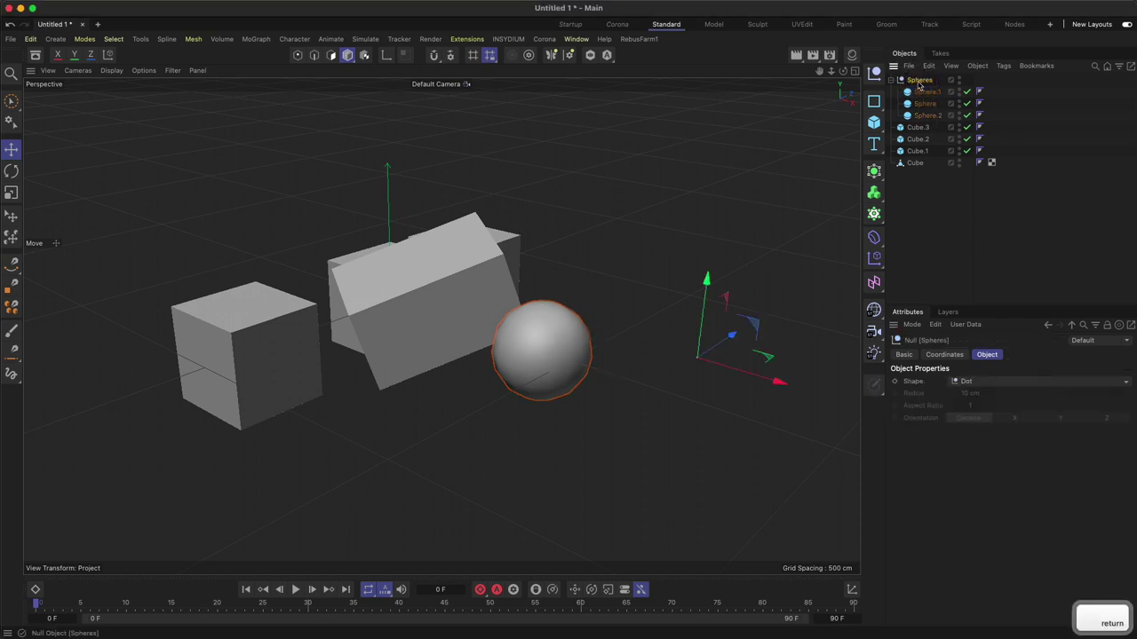
left_click_drag(732, 334, 631, 322)
Separate the overlapping spheres by moving Sphere along the X axis and Sphere.1 back along the Z axis.
left_click(924, 104)
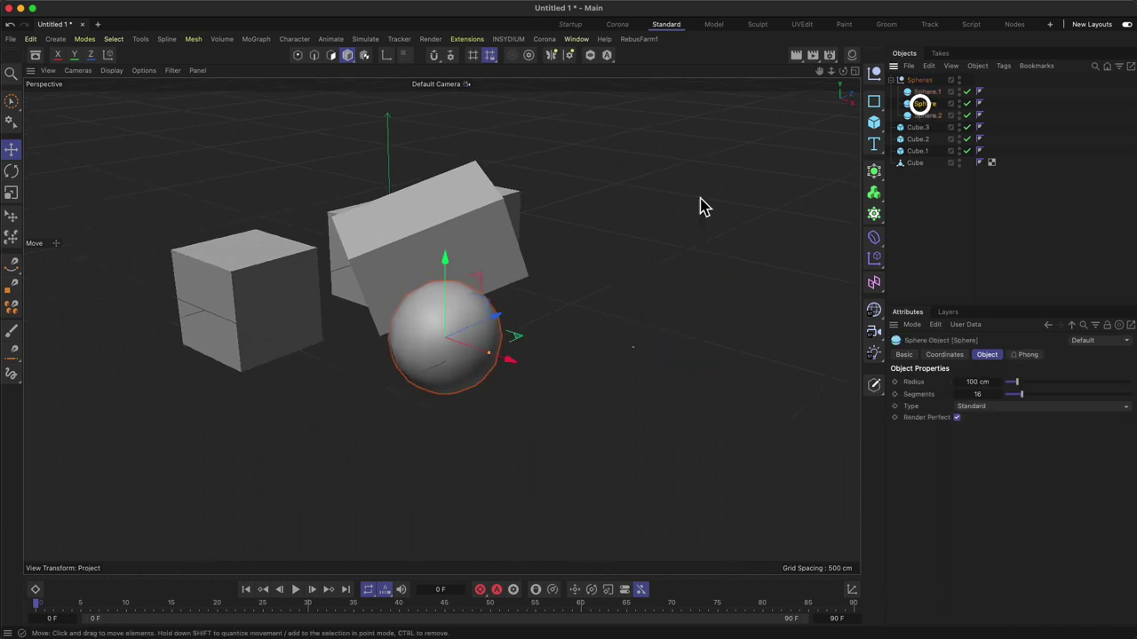
left_click_drag(511, 364, 637, 399)
left_click(927, 92)
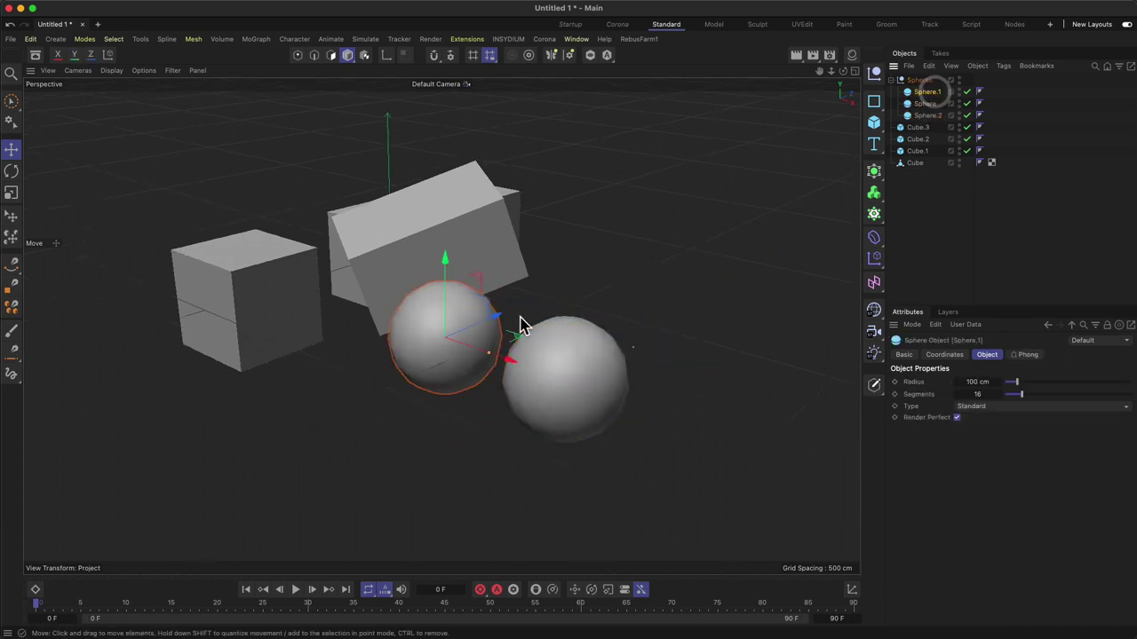
left_click_drag(521, 325, 616, 269)
left_click_drag(551, 312, 559, 355, "alt")
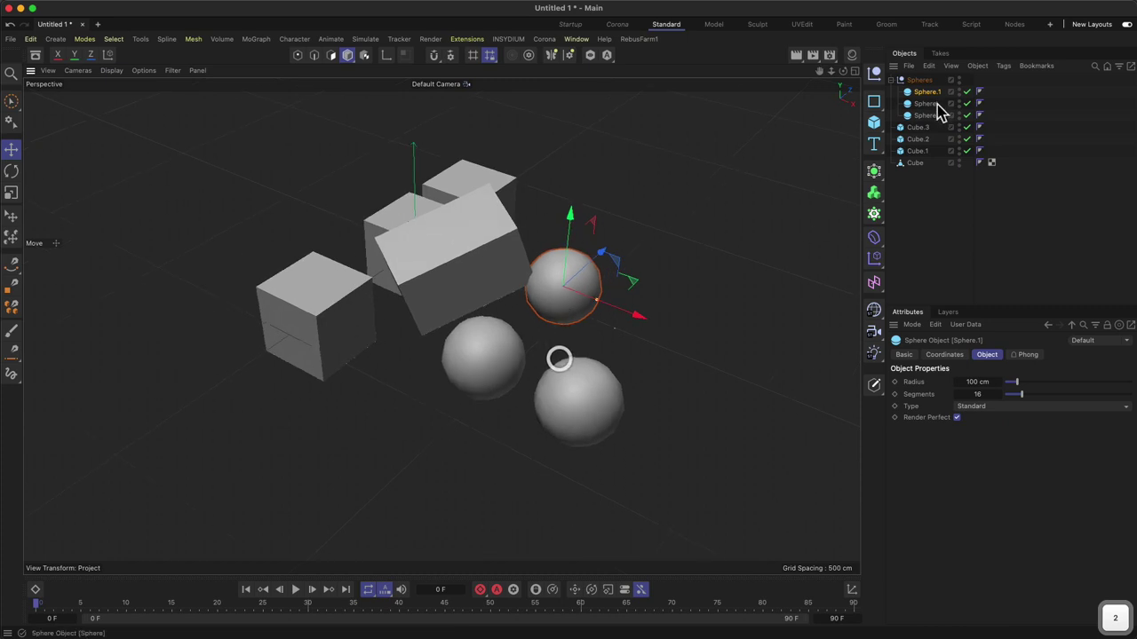
Move the whole Spheres group away from the cubes in the XZ plane and forward along the Z axis.
left_click(928, 82)
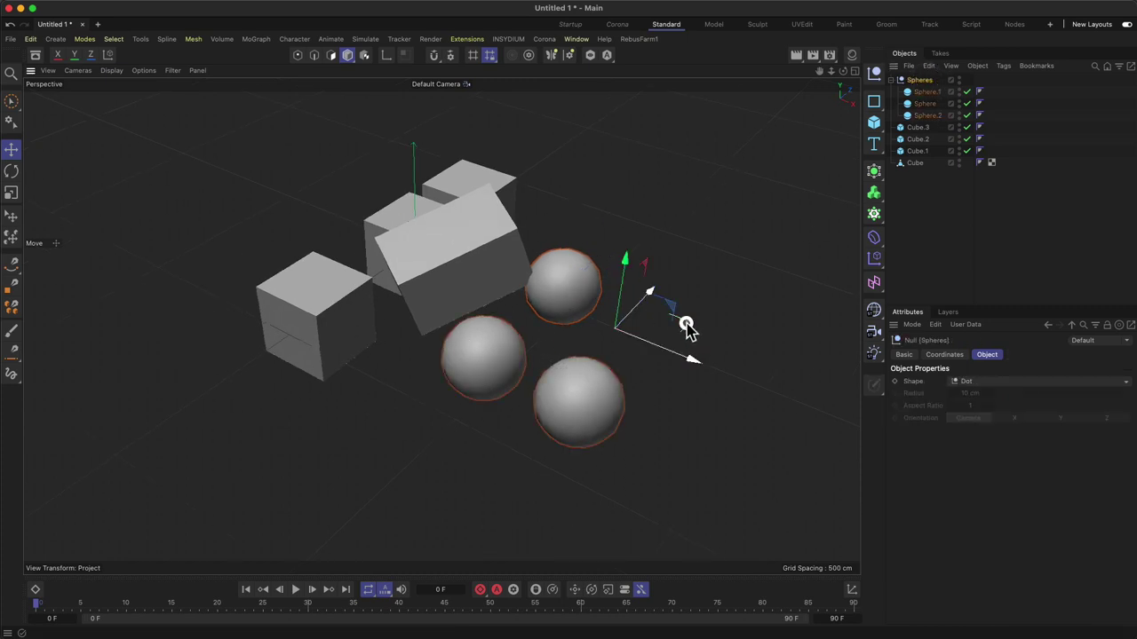
left_click_drag(690, 325, 762, 306)
left_click(921, 81)
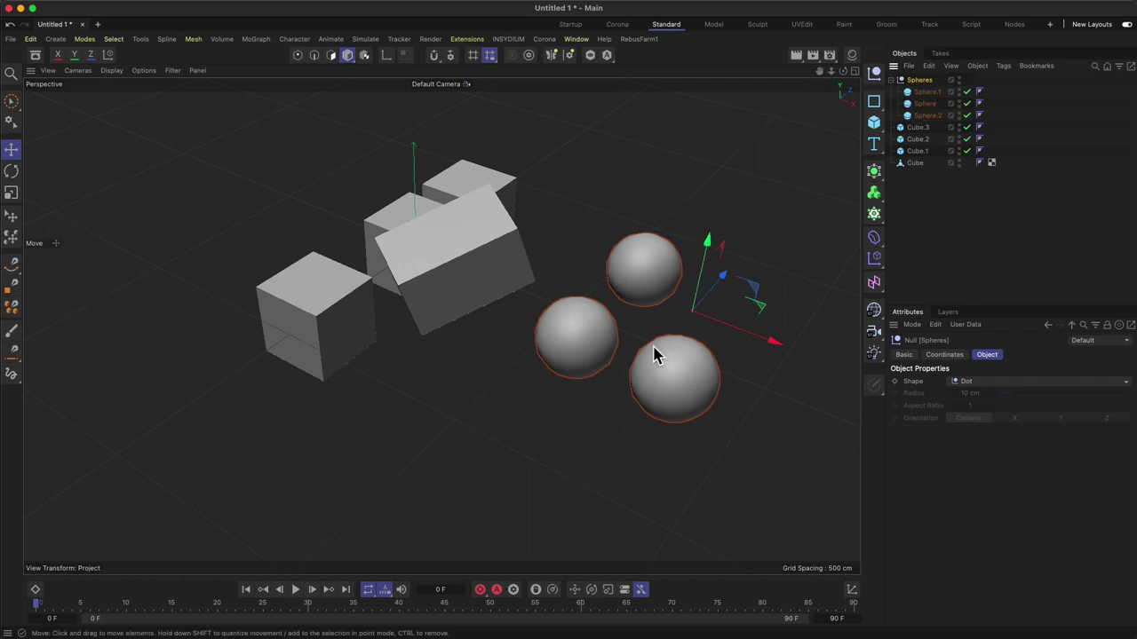
left_click_drag(737, 277, 642, 320)
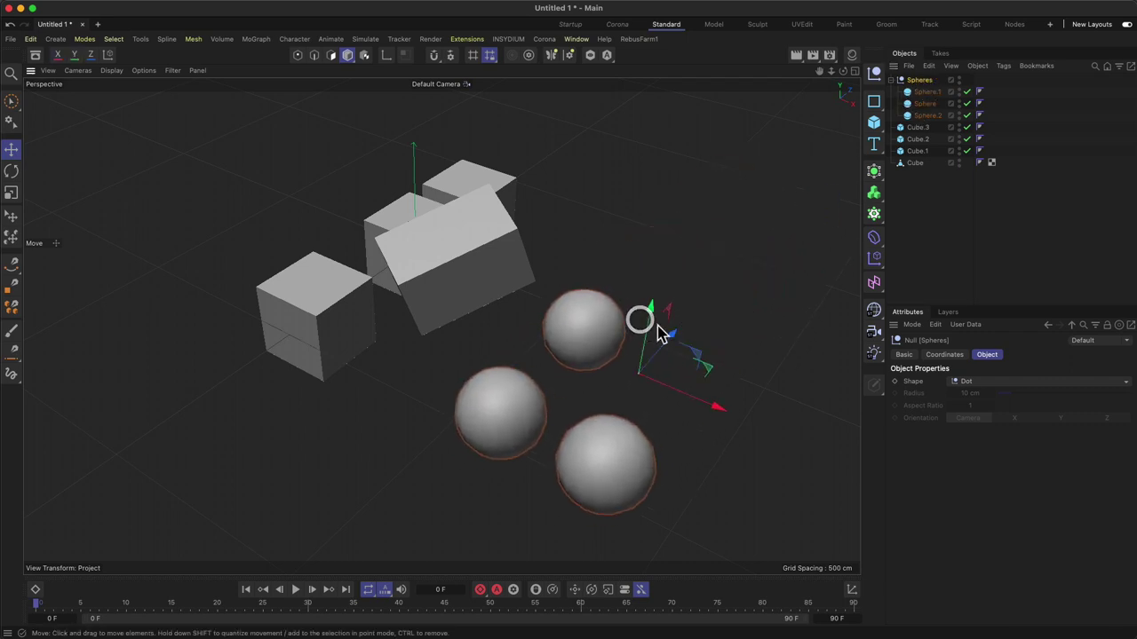
Select each sphere inside the Spheres group in turn, and then their parent null.
left_click(928, 92)
left_click(928, 104)
left_click(928, 116)
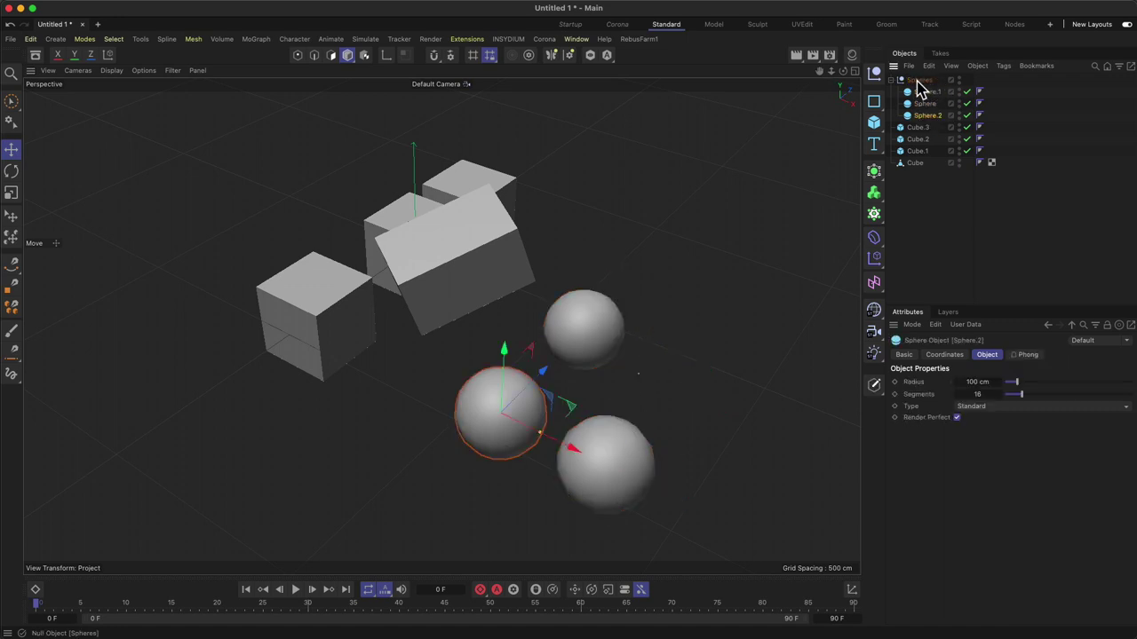
left_click(919, 81)
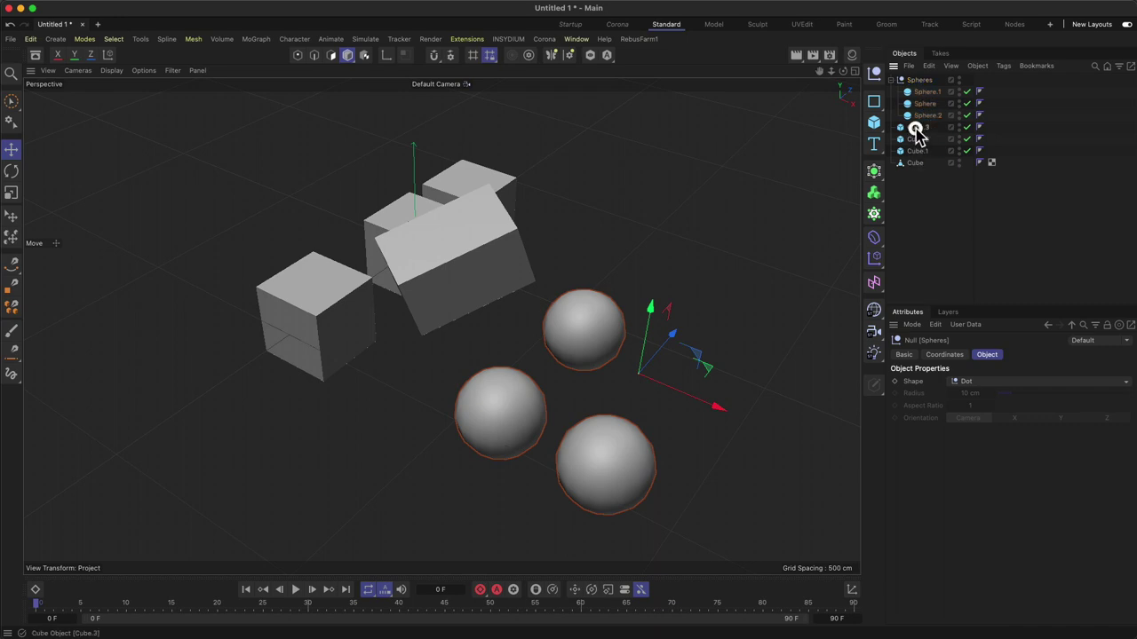
Make Cube.3 a child of Sphere.2 and move the cube along the X axis.
mouse_move(916, 130)
left_mouse_down()
mouse_move(942, 142)
mouse_move(934, 119)
mouse_move(914, 133)
mouse_move(928, 117)
left_mouse_up()
left_click_drag(550, 236, 637, 240)
Select the Spheres null and move the group with its nested cube farther from the other cubes.
left_click(918, 80)
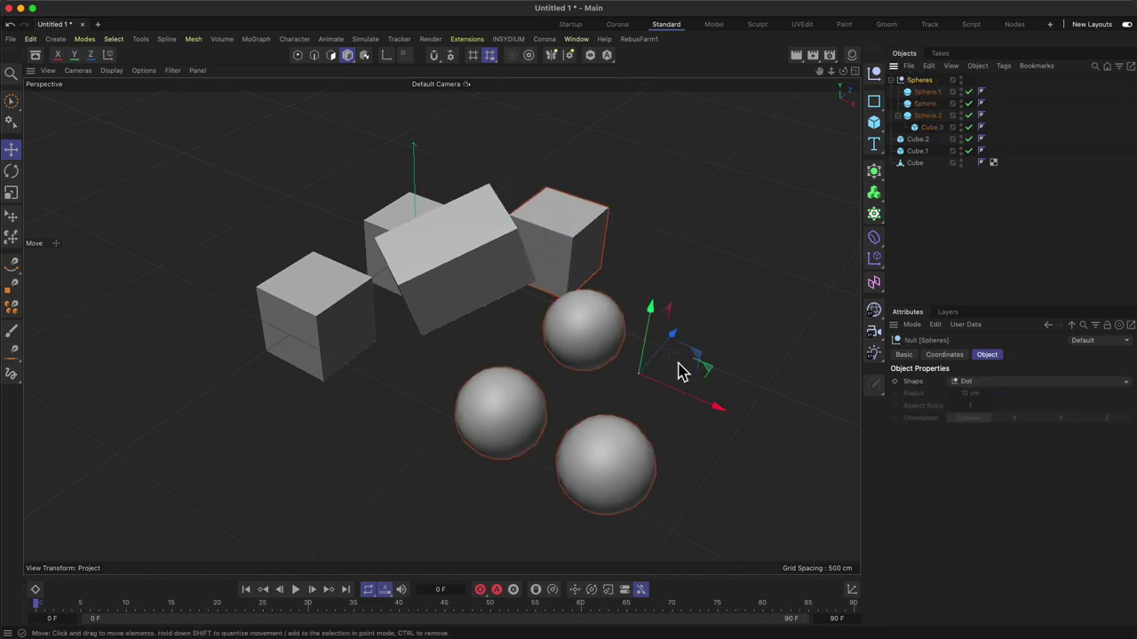
left_click_drag(668, 382, 721, 401)
left_click_drag(723, 362, 749, 310)
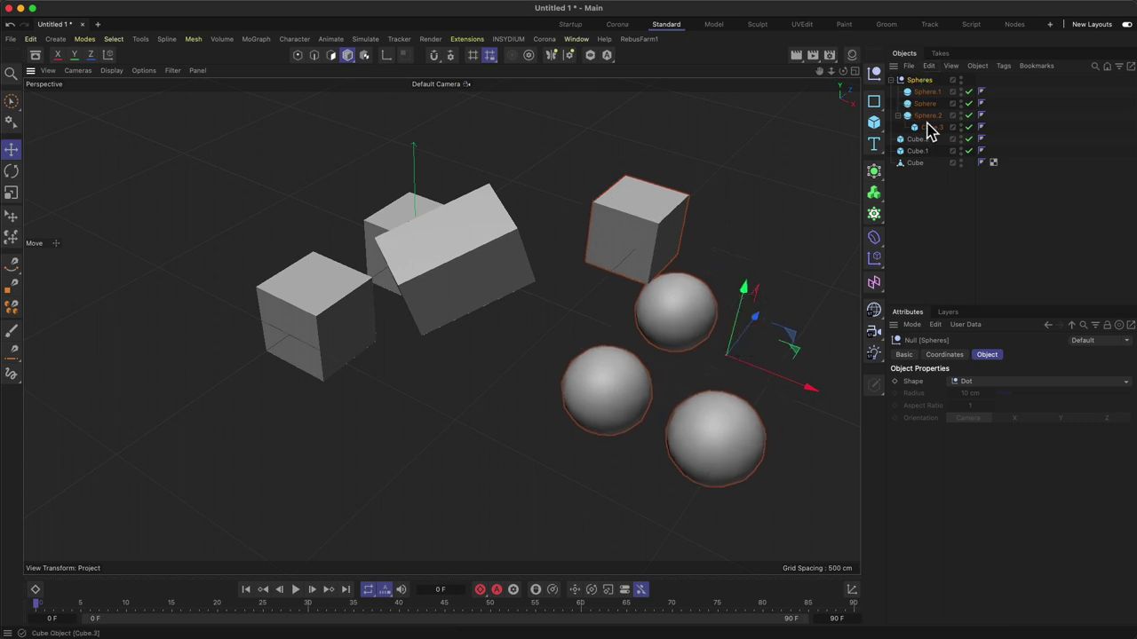
Compare the Sphere.2 and Cube.3 selections, then move Sphere.2 with its child cube along the X axis toward the other cubes.
left_click(923, 116)
left_click(929, 126)
left_click(933, 116)
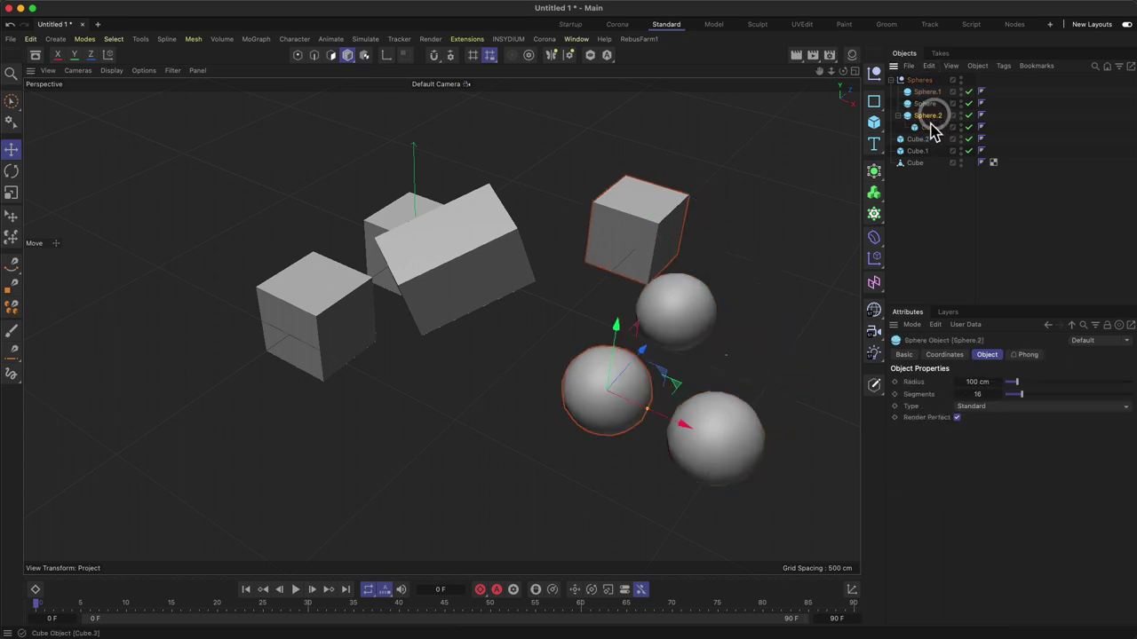
left_click(933, 125)
left_click(928, 116)
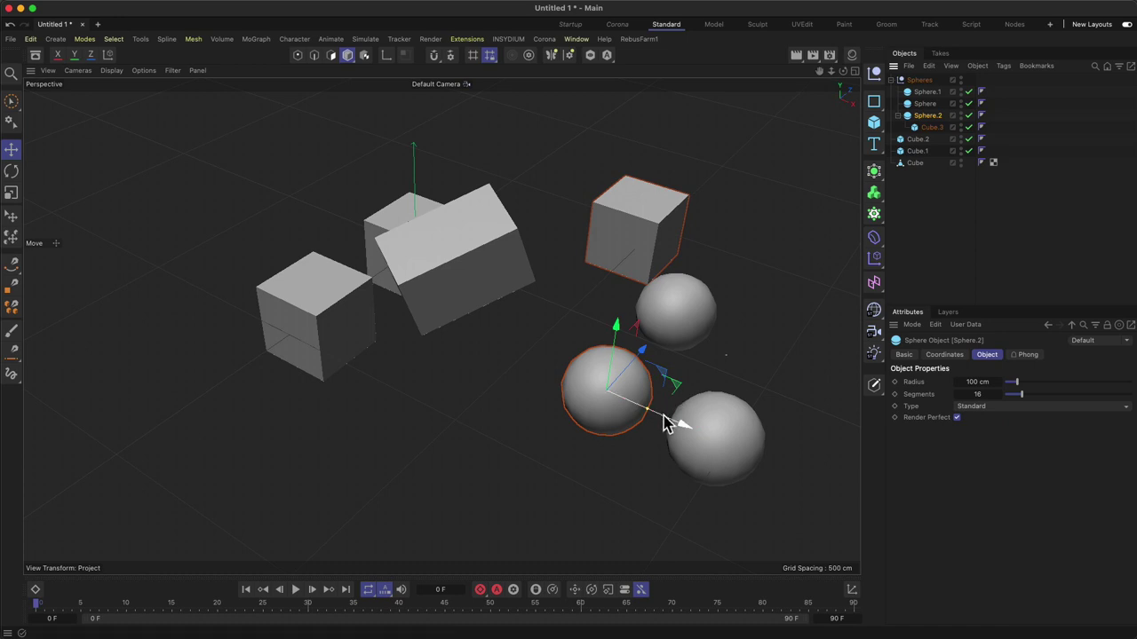
left_click_drag(673, 419, 622, 406)
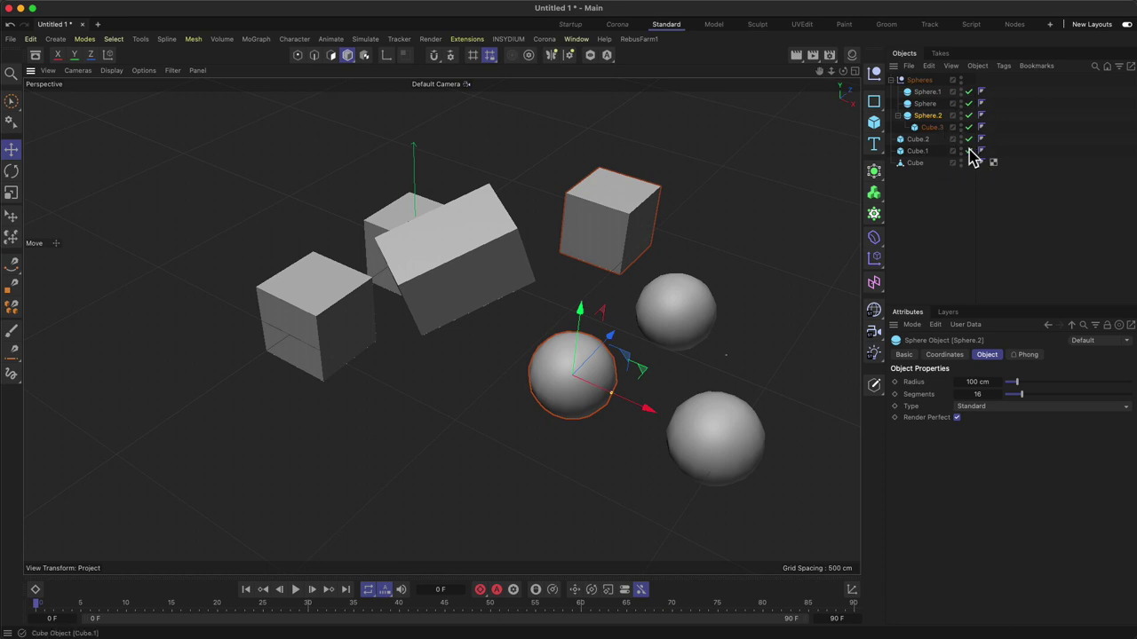
Cycle Sphere.1's viewport visibility through forced visible, hidden and default, and repeat the check with the sphere selected.
mouse_move(962, 140)
left_mouse_down()
mouse_move(966, 152)
mouse_move(973, 97)
mouse_move(967, 157)
left_mouse_up()
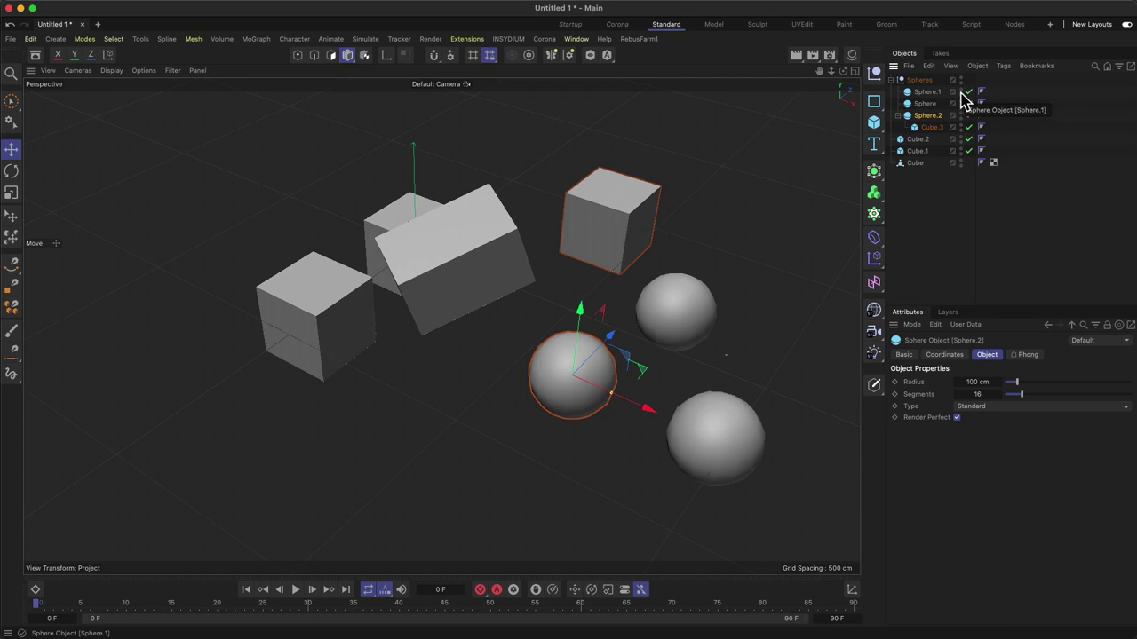
left_click(962, 90)
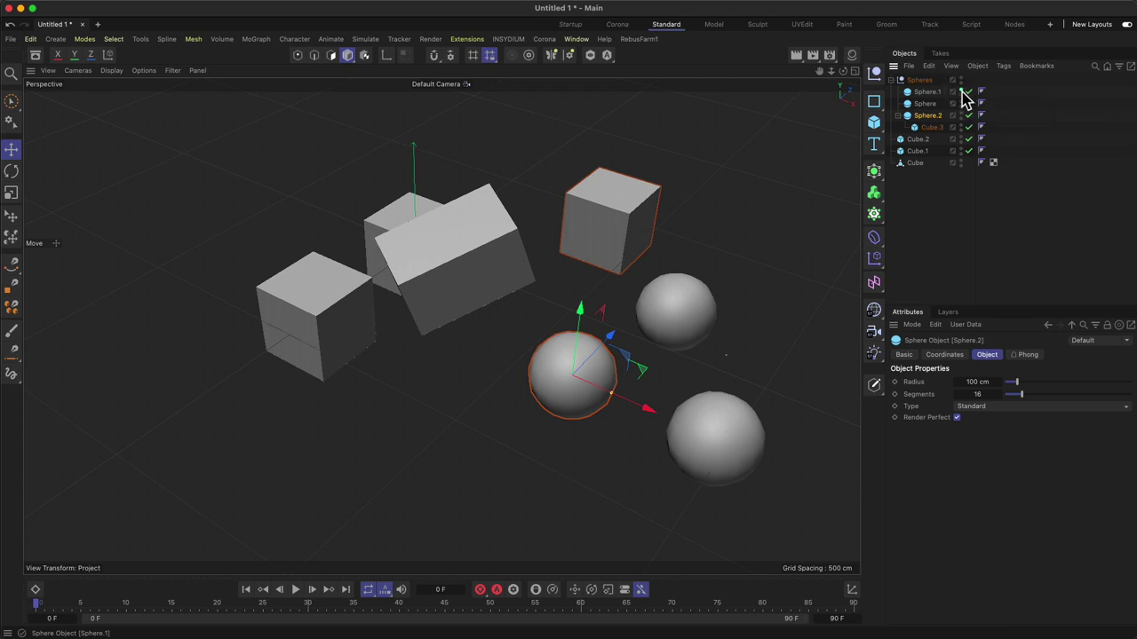
left_click(962, 91)
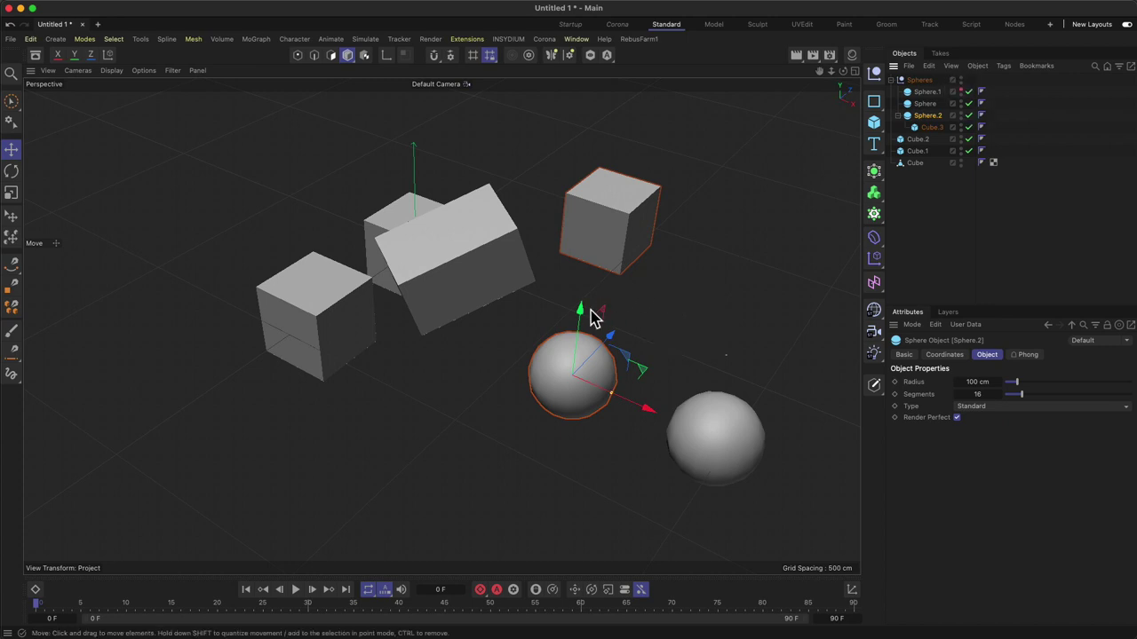
left_click(960, 92)
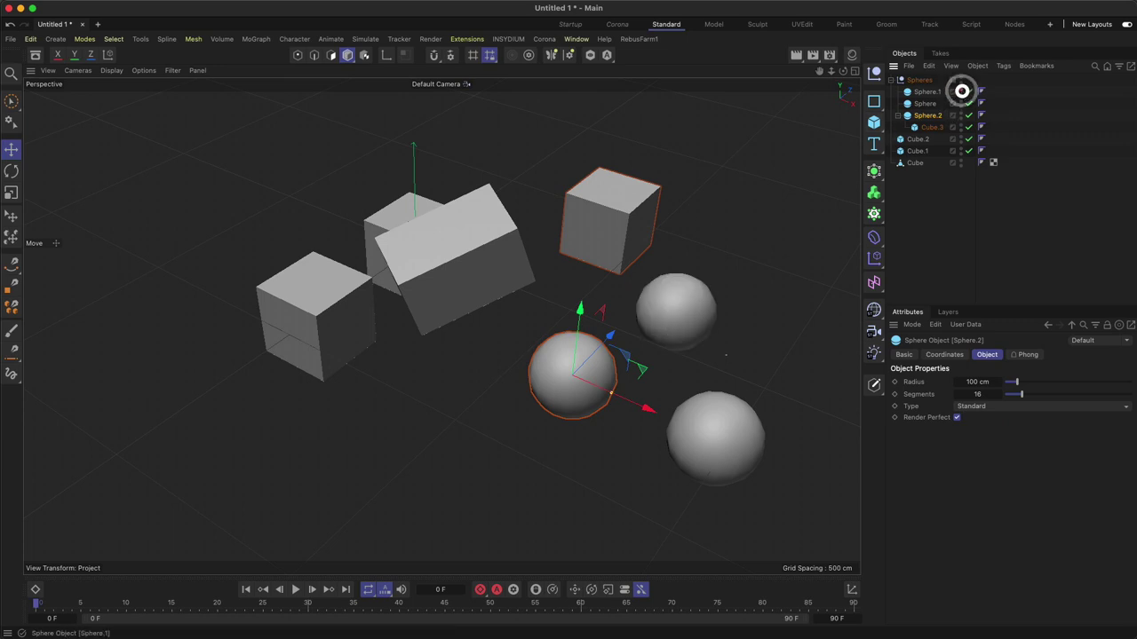
left_click(961, 92)
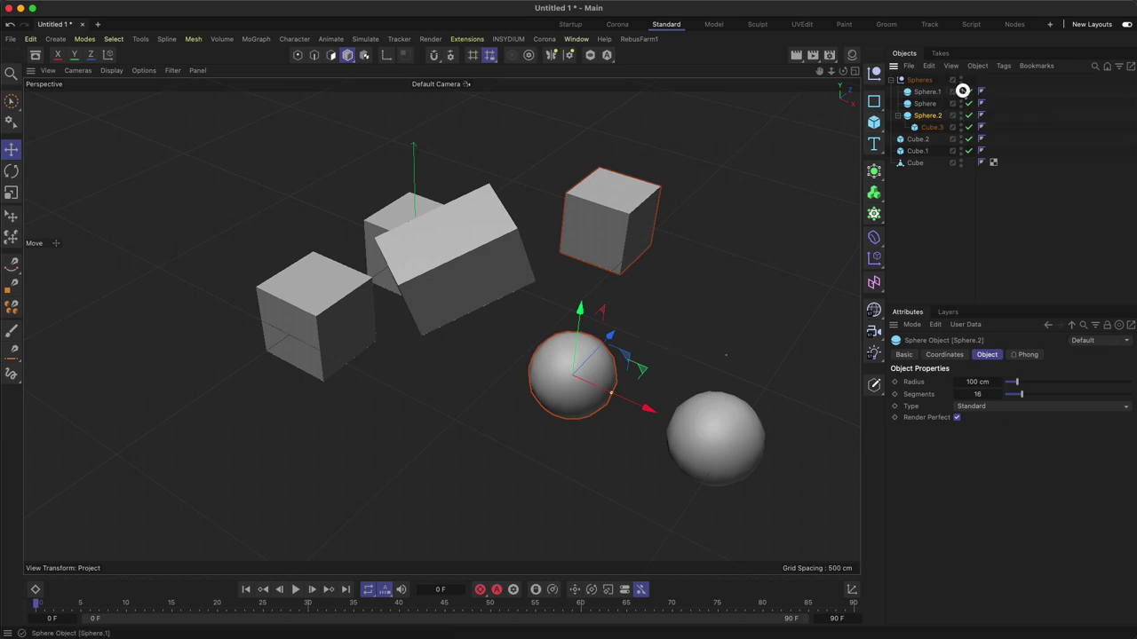
left_click(961, 93)
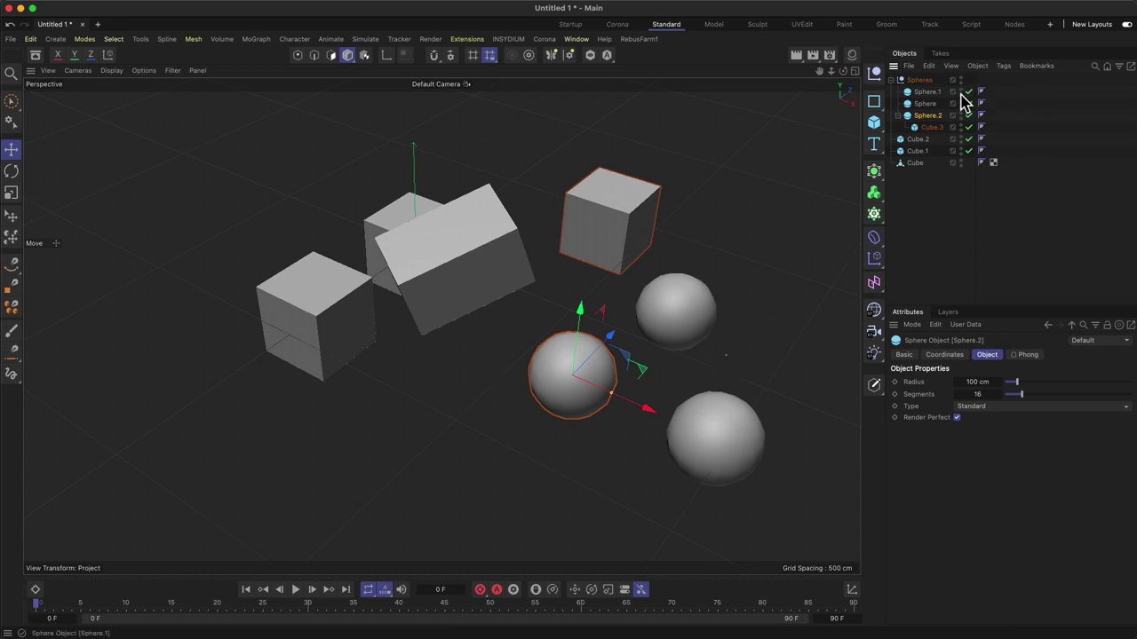
left_click(927, 93)
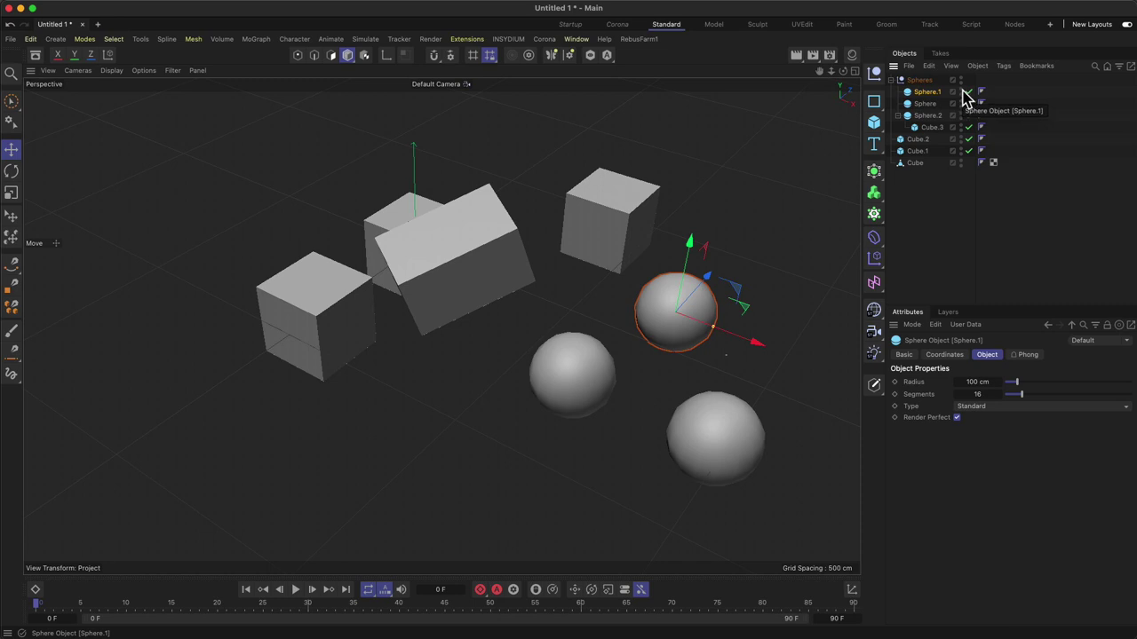
left_click(961, 91)
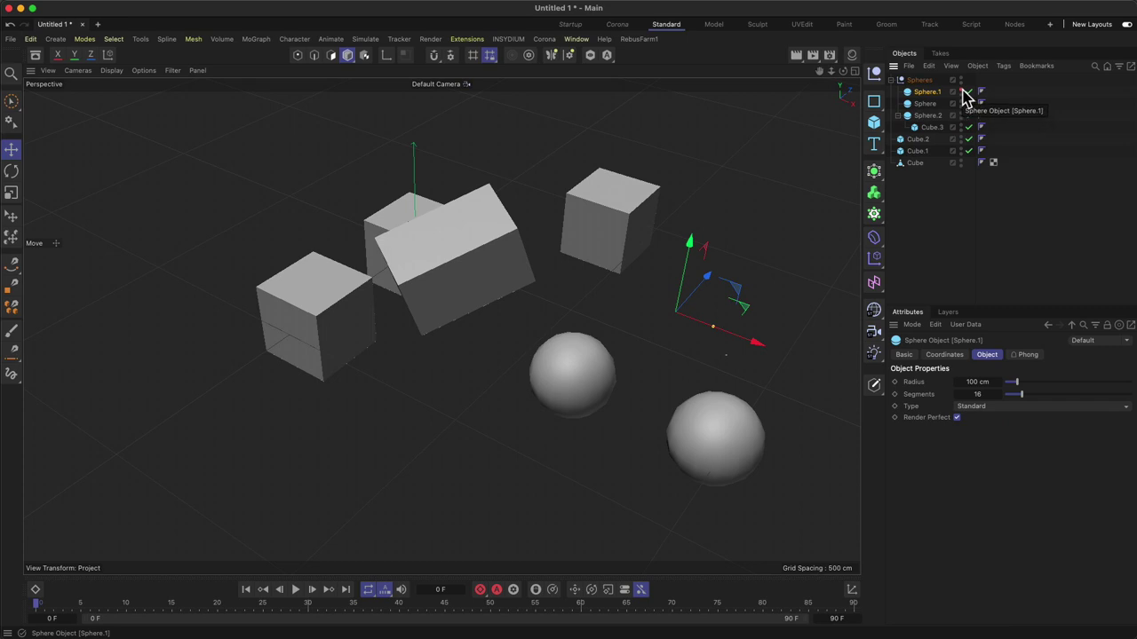
left_click(965, 92)
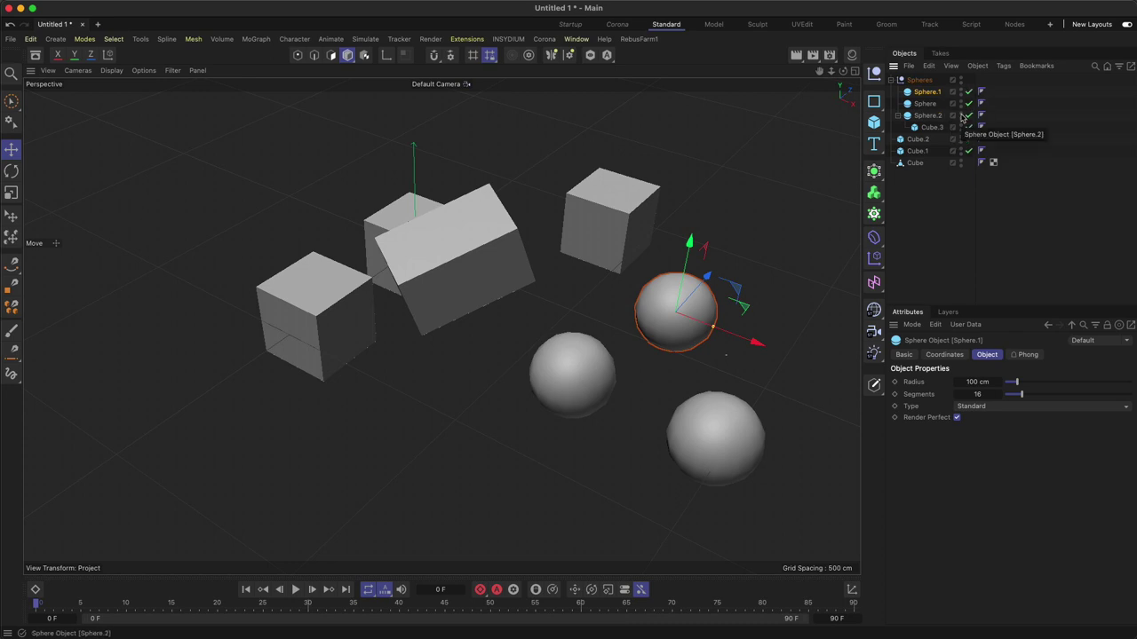
Hide Sphere.2 in the viewport, force its child Cube.3 visible, and reset both visibility states to default.
left_click(961, 117)
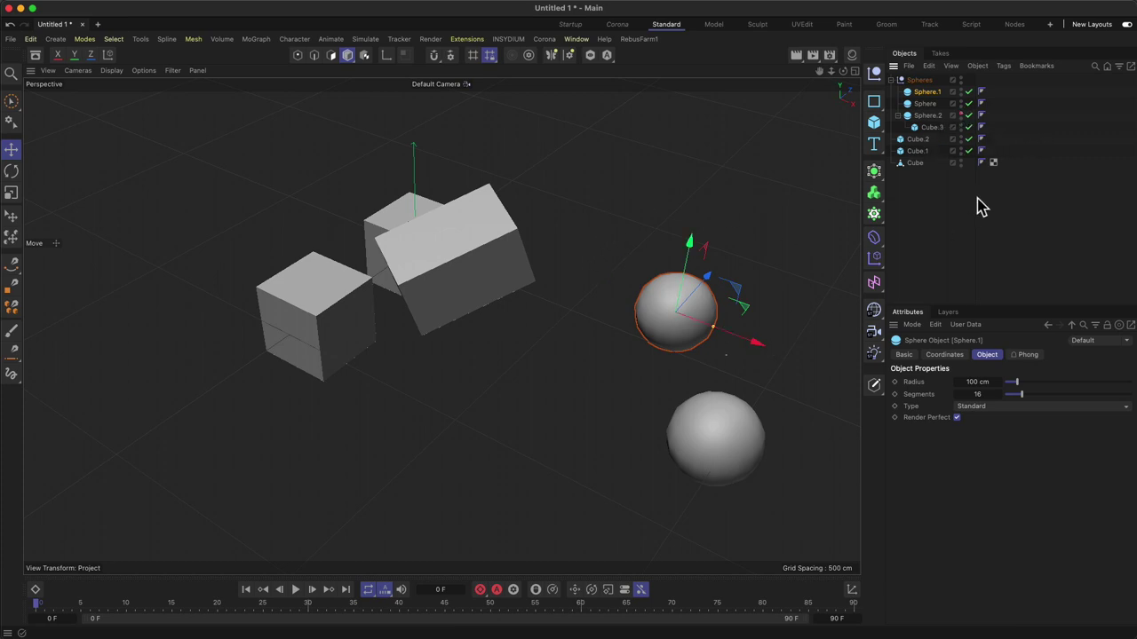
left_click(961, 127)
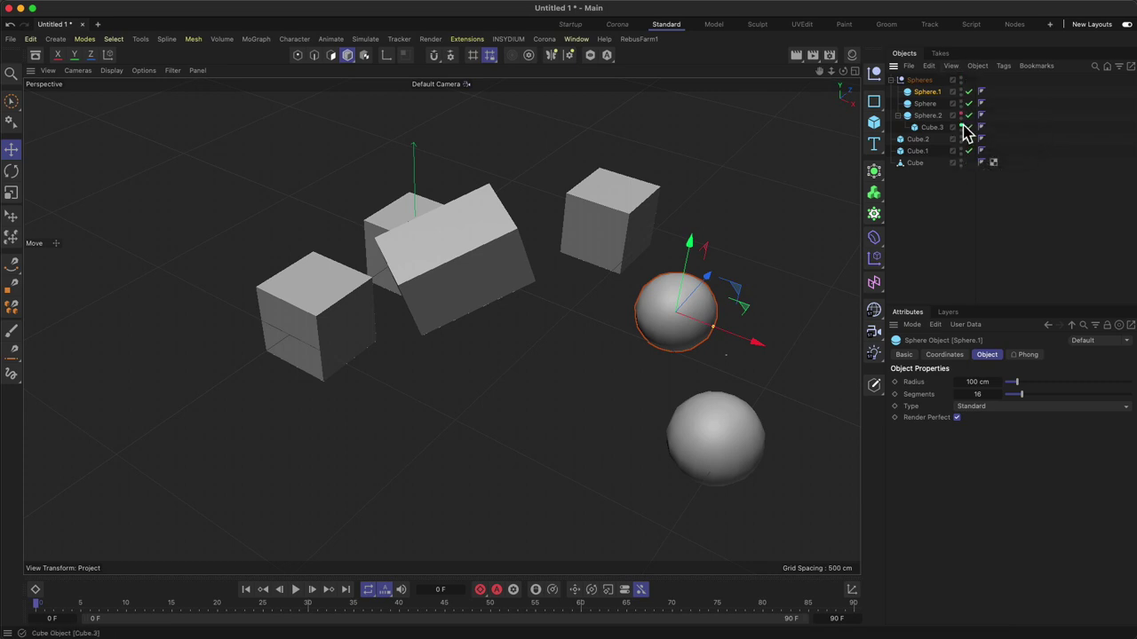
left_click(960, 126)
left_click(960, 114)
left_click(960, 126)
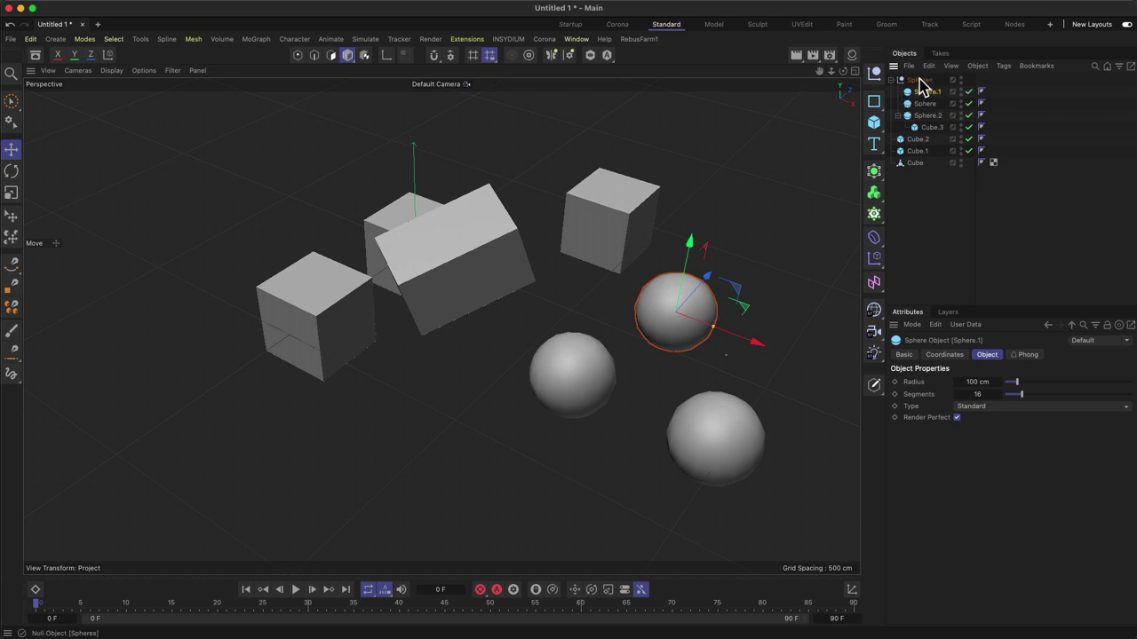
Select the Spheres null with its children, and then clear the selection.
left_click(919, 80)
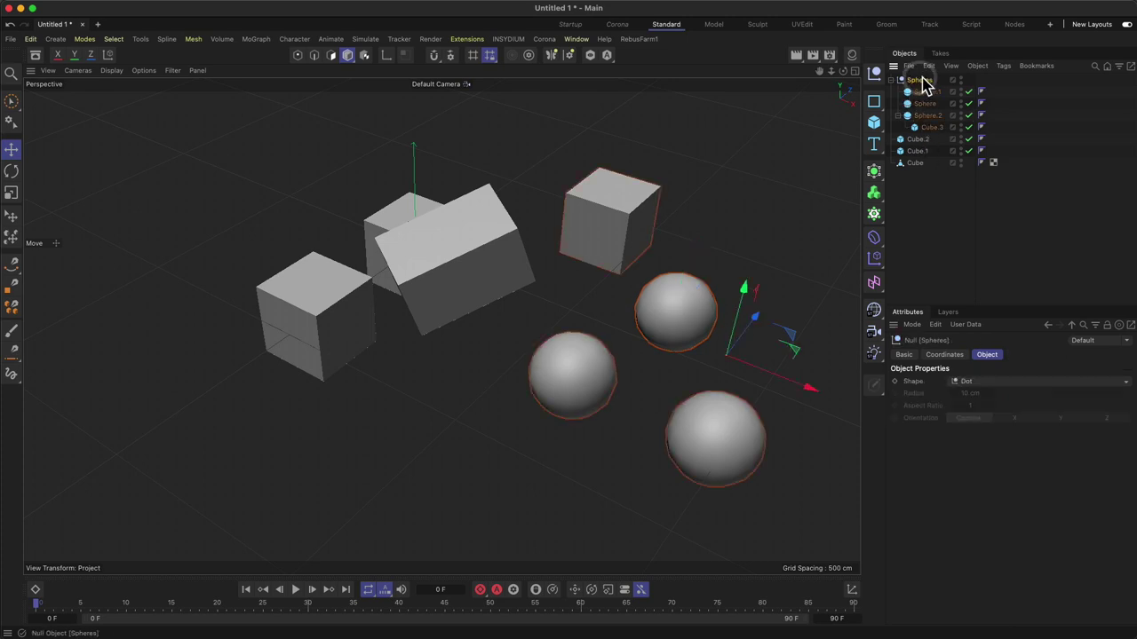
left_click(919, 79)
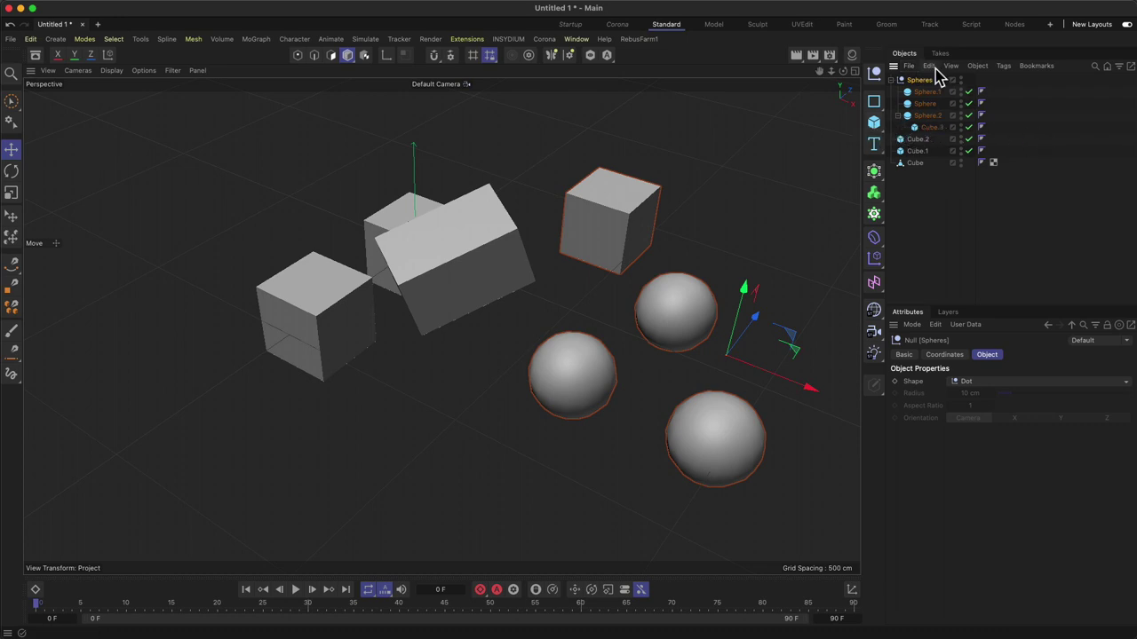
left_click(928, 196)
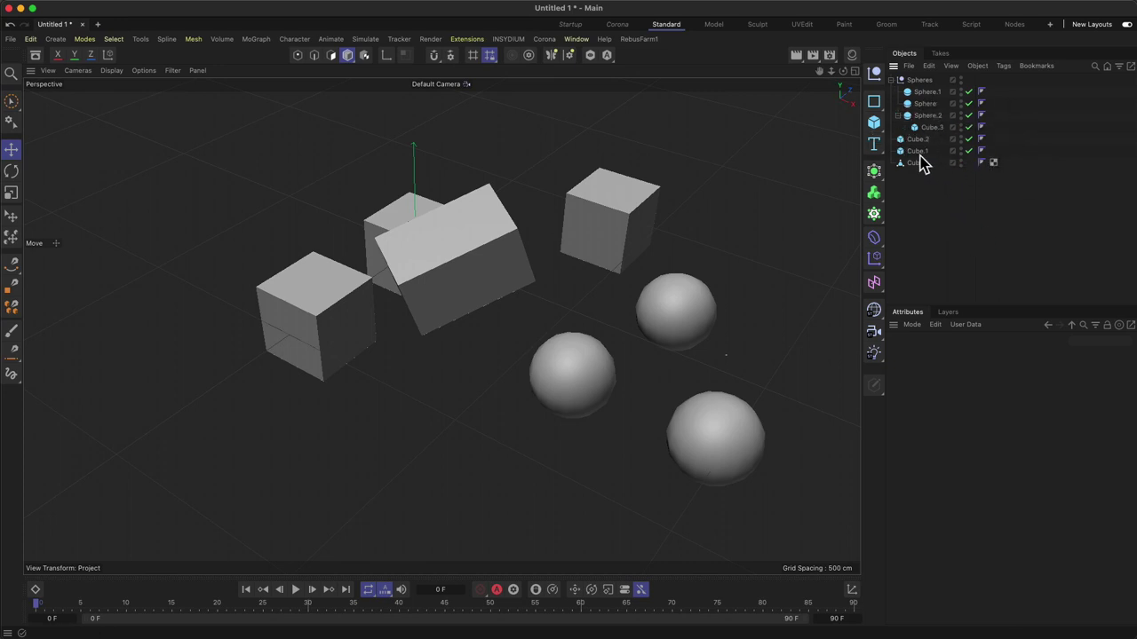
Add Sphere.1 to a new layer and clear the object selection.
left_click(953, 91)
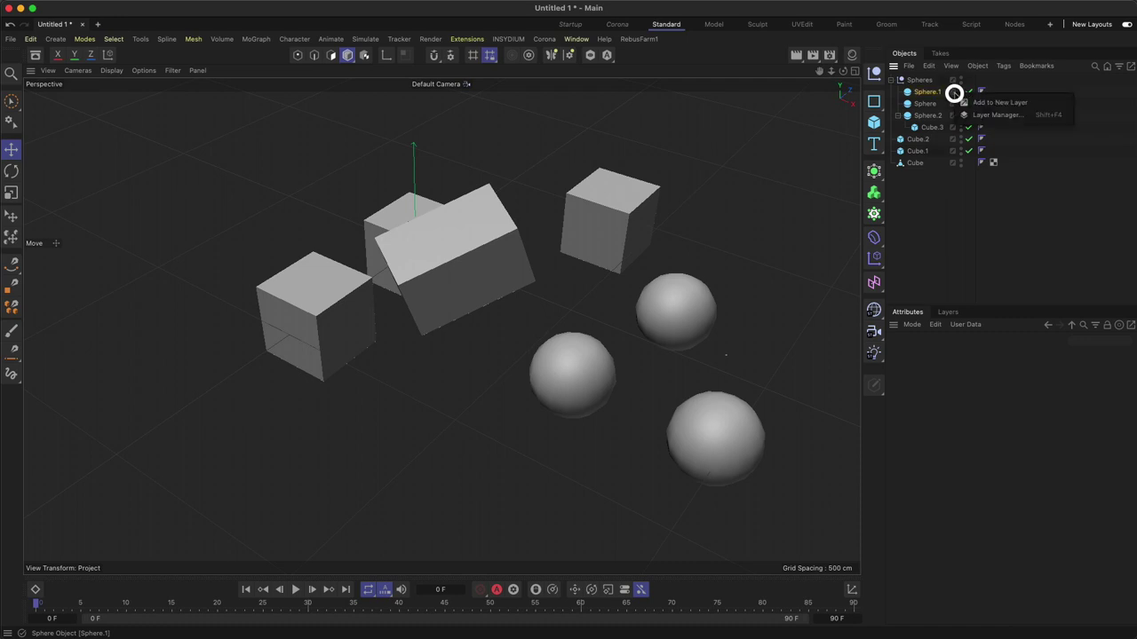
left_click(999, 104)
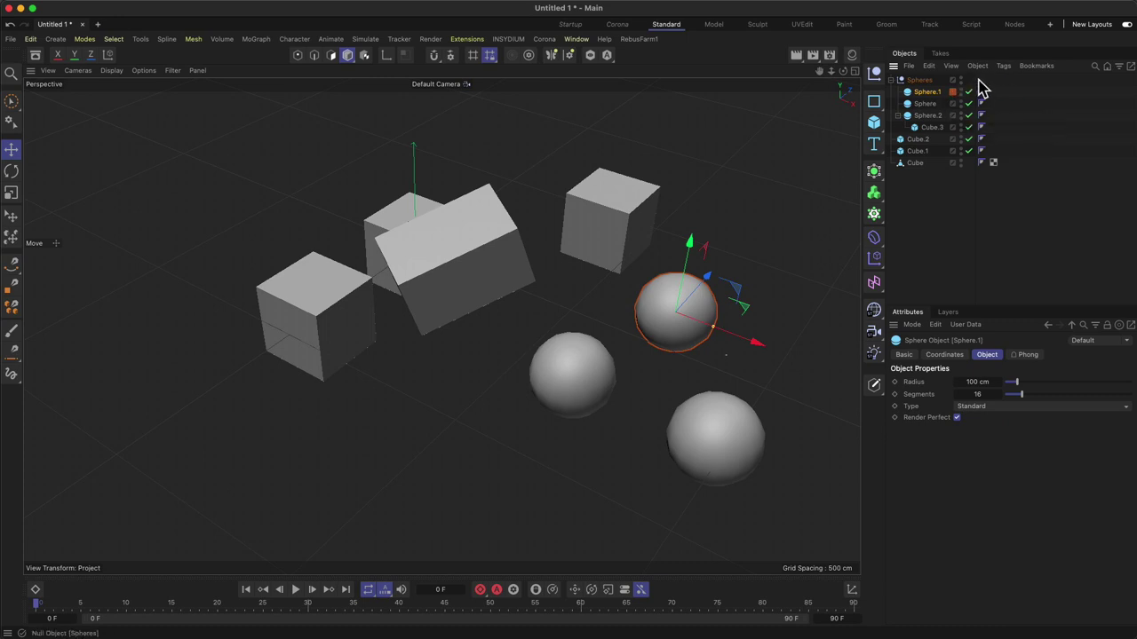
left_click_drag(978, 80, 1089, 168)
left_click(1005, 183)
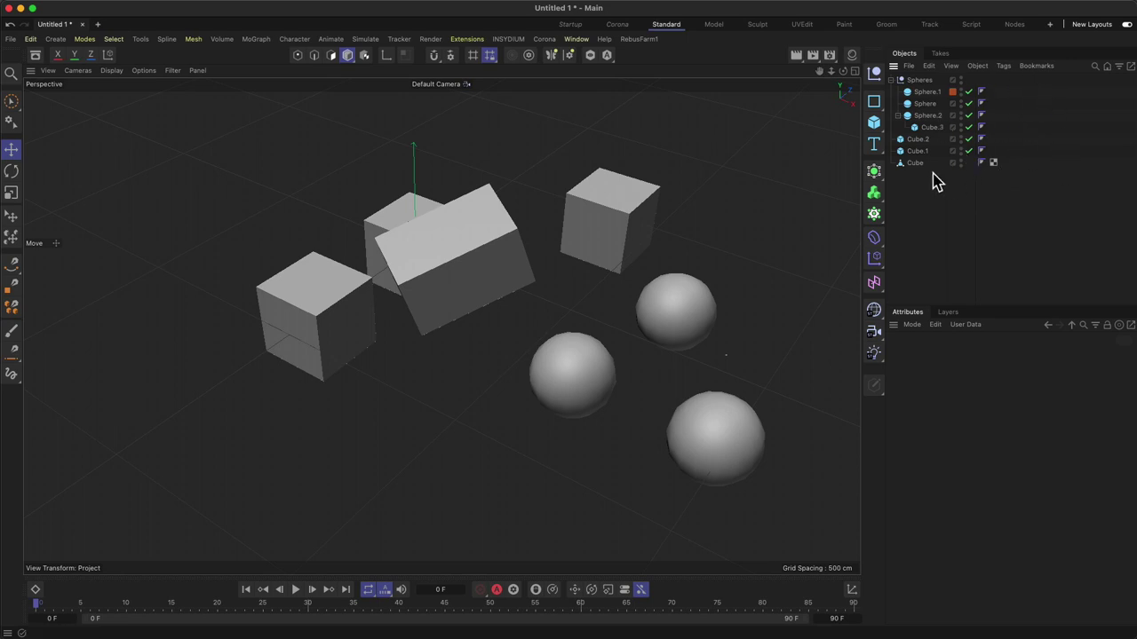
Increase Sphere.1's radius to 161 cm and its segments to 52.
left_click(933, 104)
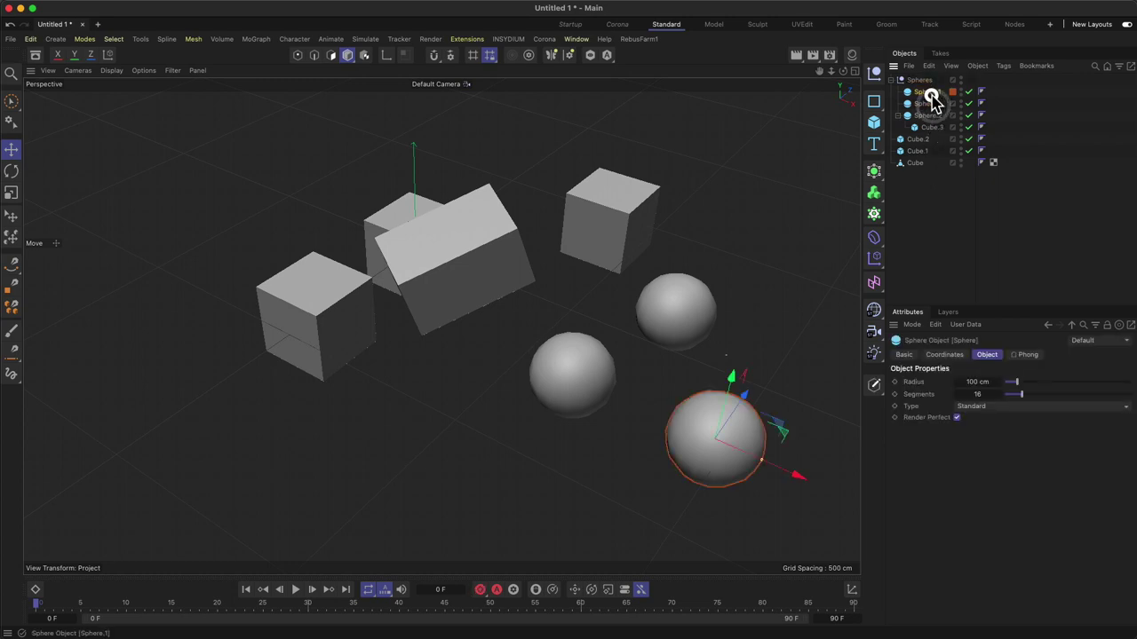
left_click(927, 92)
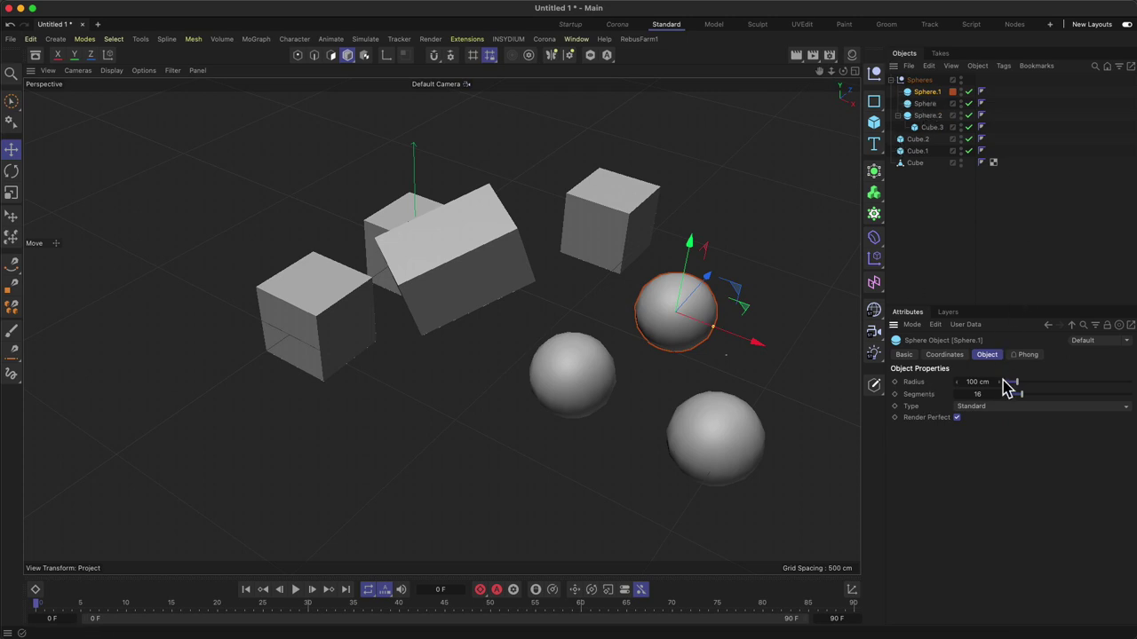
mouse_move(1018, 384)
left_mouse_down()
mouse_move(1032, 388)
mouse_move(1024, 385)
left_mouse_up()
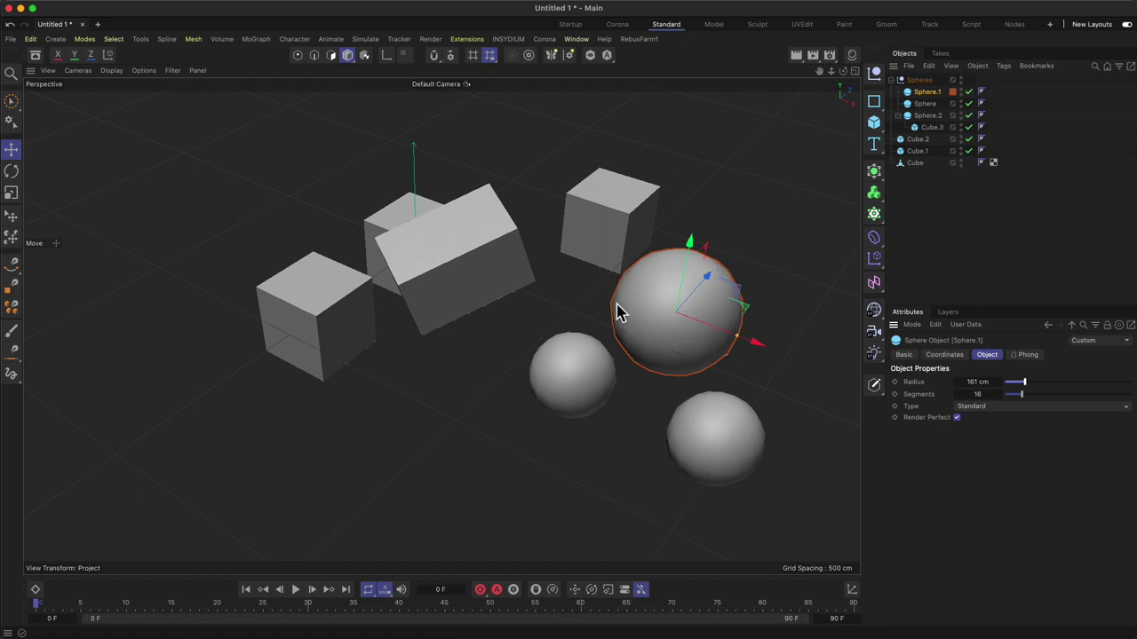
left_click_drag(1022, 394, 1068, 395)
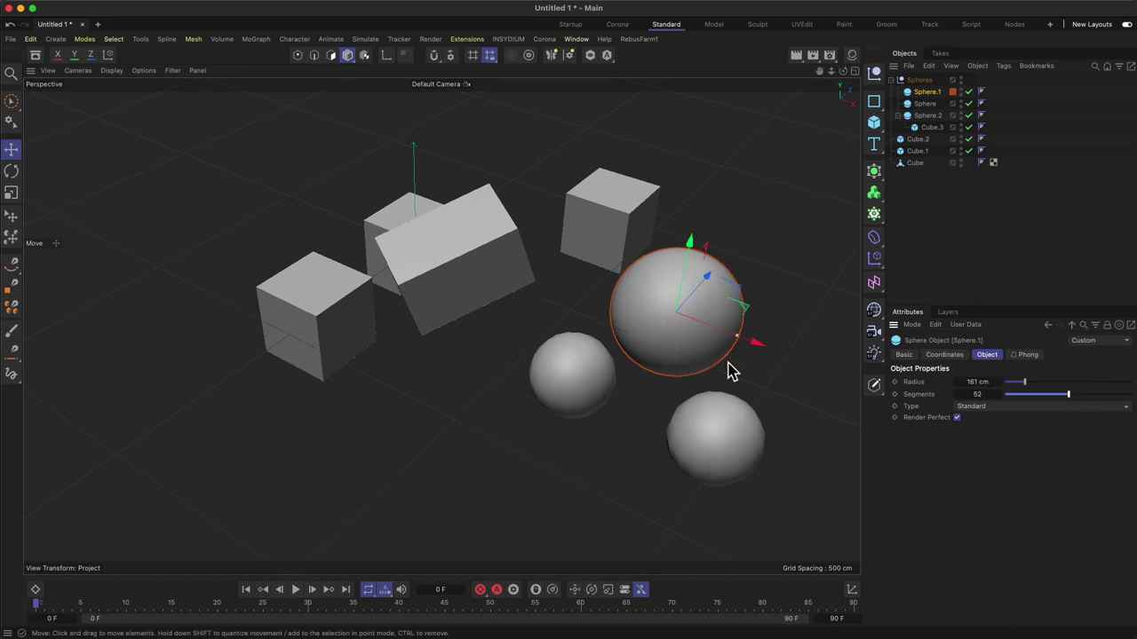
left_click(1025, 383)
Try locking the Attributes manager on the Brush Selection options while selecting different cubes and spheres.
left_click(12, 102)
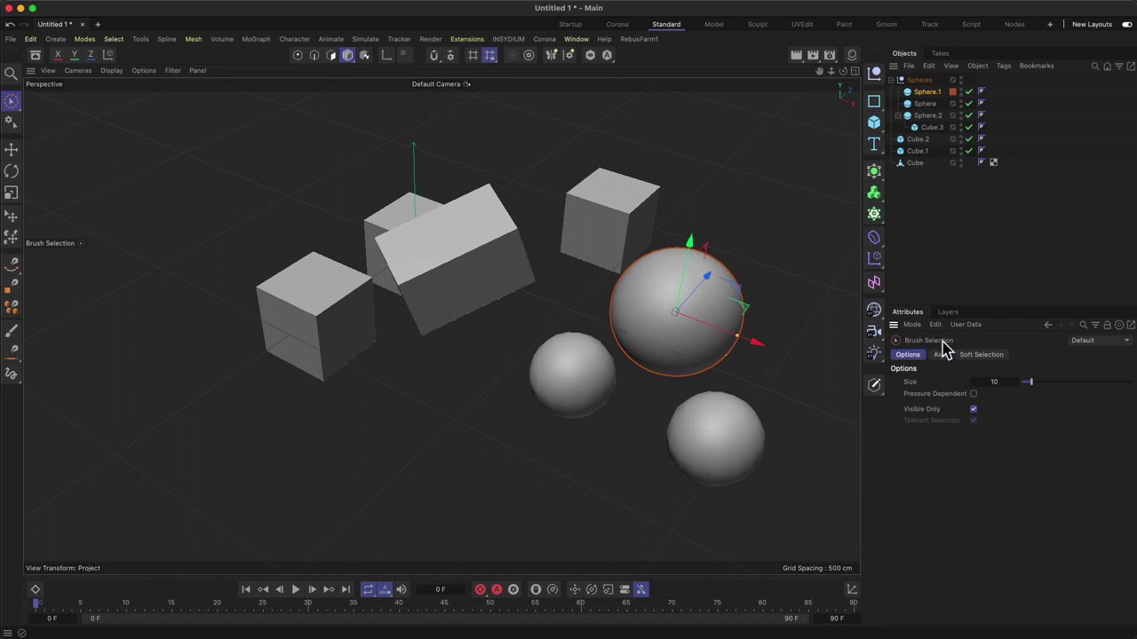
left_click(1109, 328)
left_click(922, 149)
left_click(928, 127)
left_click(924, 92)
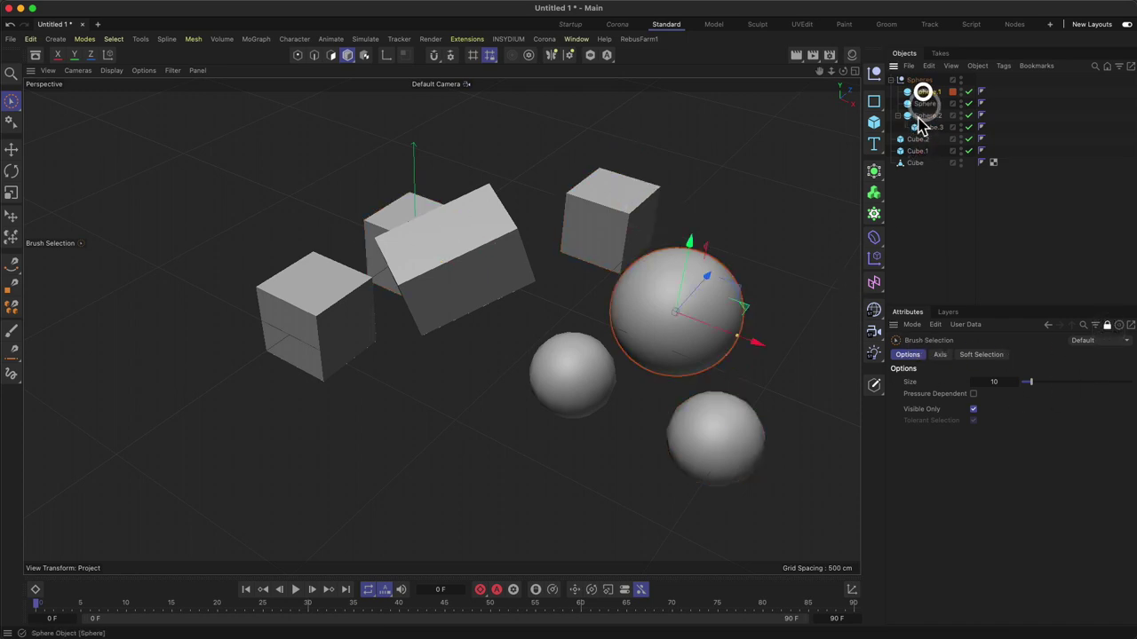
left_click(928, 127)
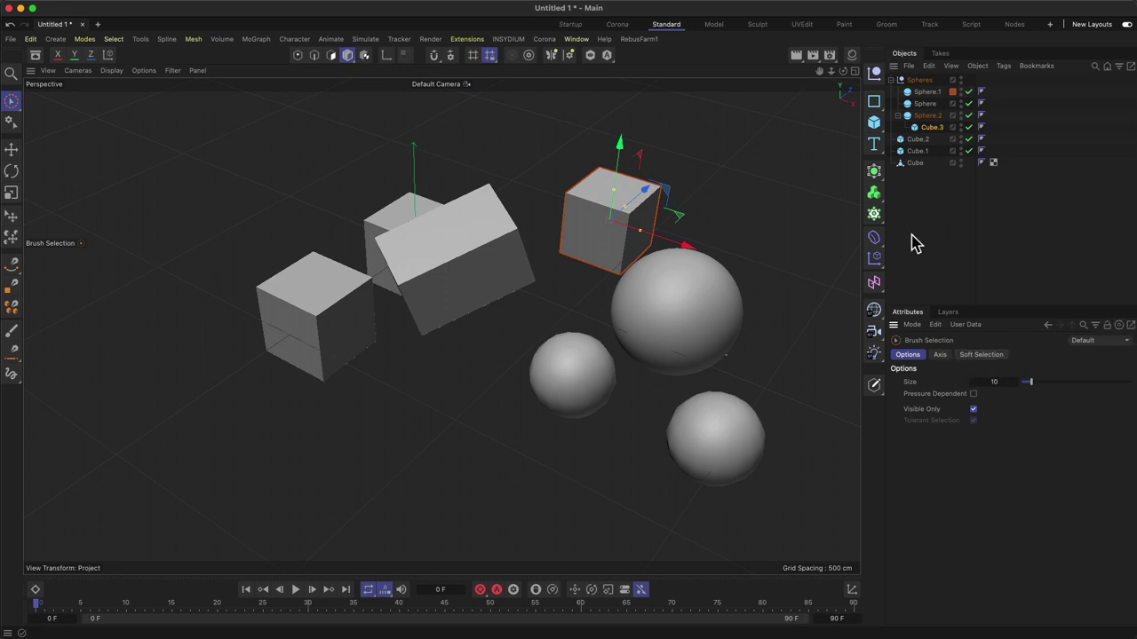
Compare the attributes shown for Sphere, Cube.2 and the Move tool, ending with Sphere selected.
left_click(924, 103)
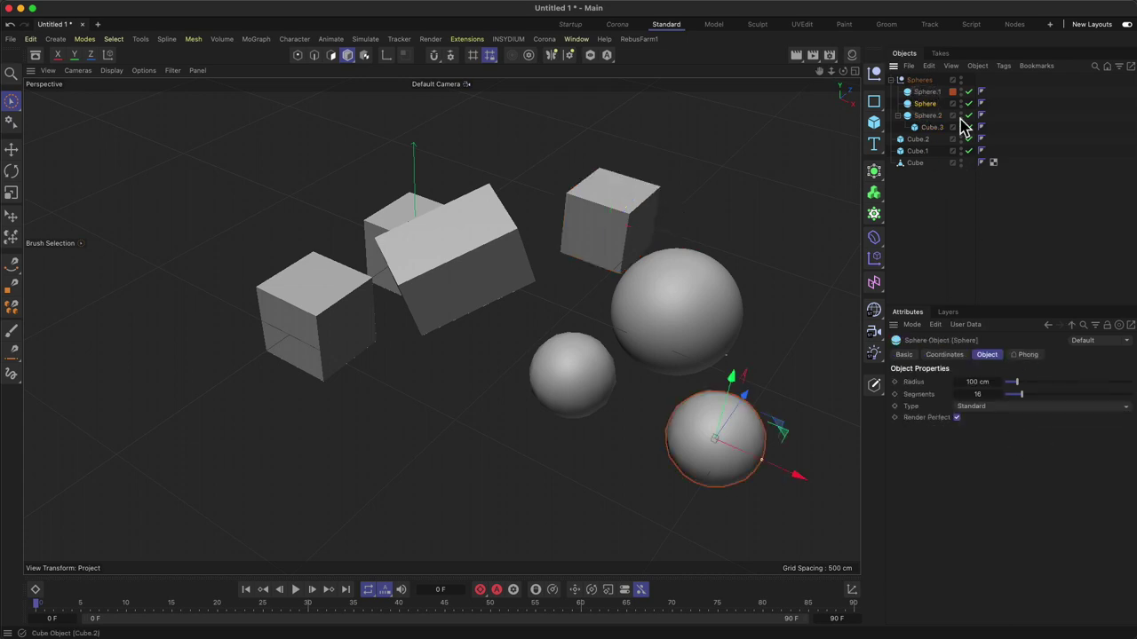
left_click(919, 139)
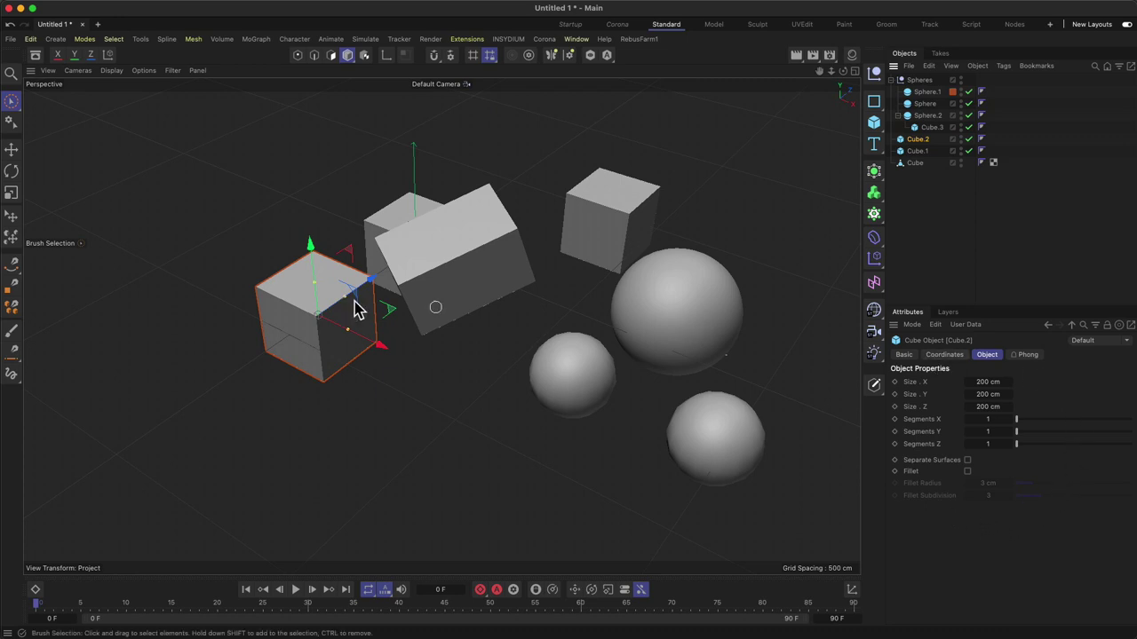
left_click(12, 153)
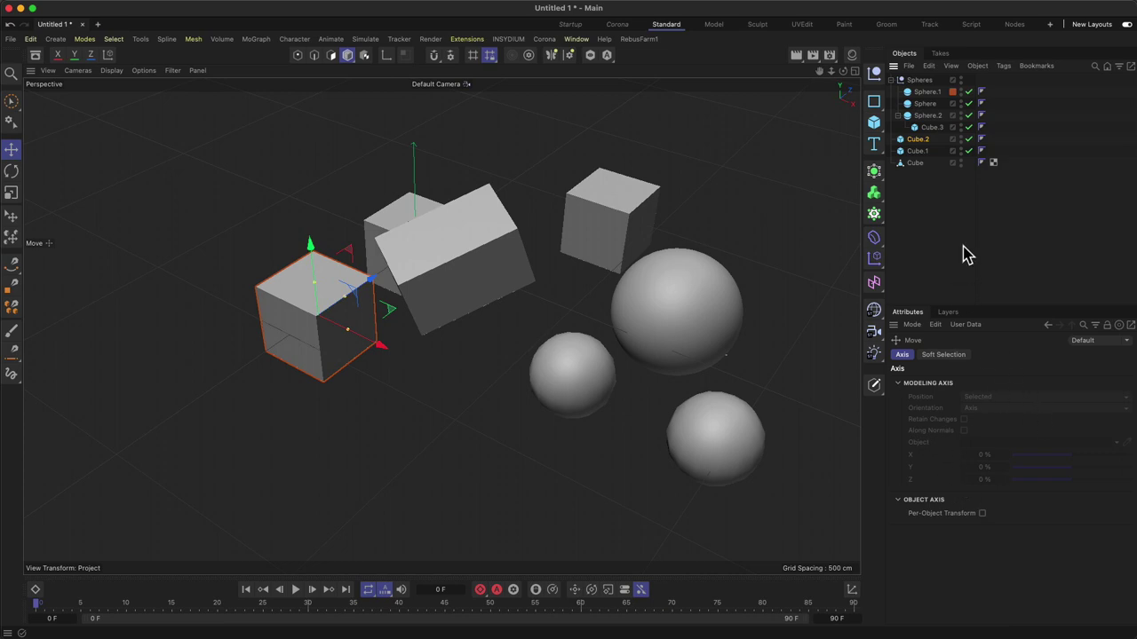
left_click(925, 104)
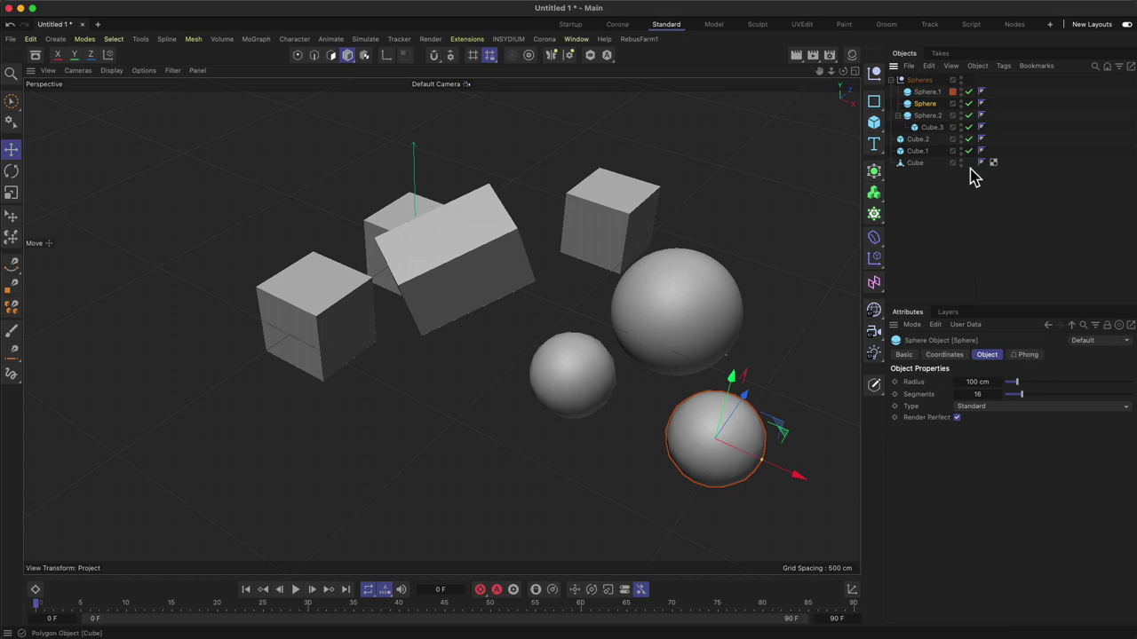
Rename the new layer to SPHERE in the layer list.
left_click(949, 313)
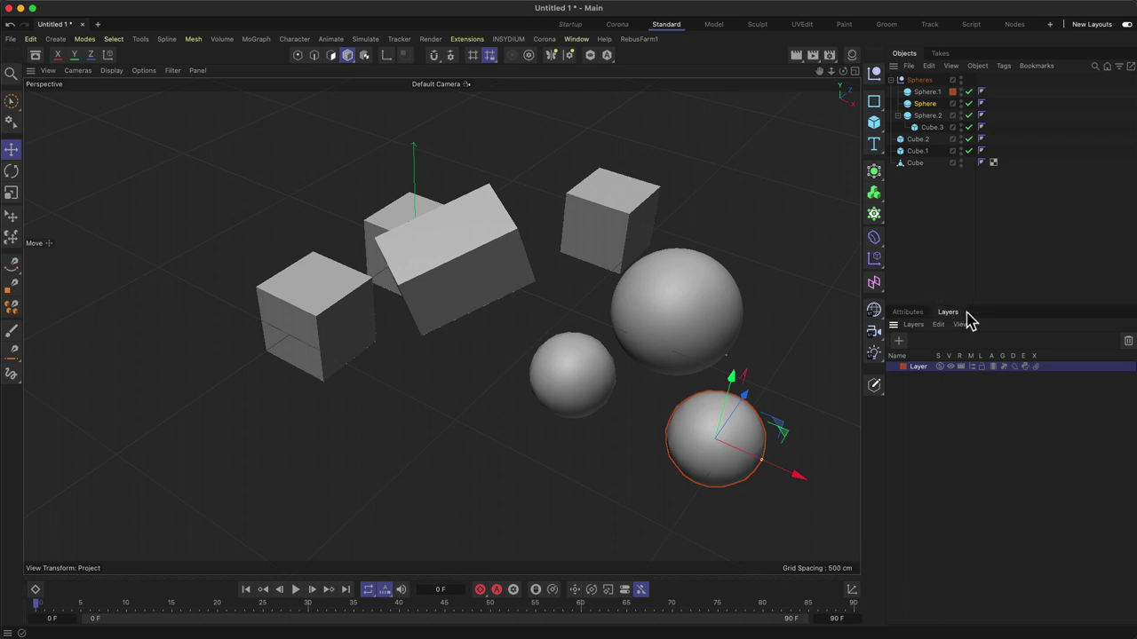
double_click(918, 367)
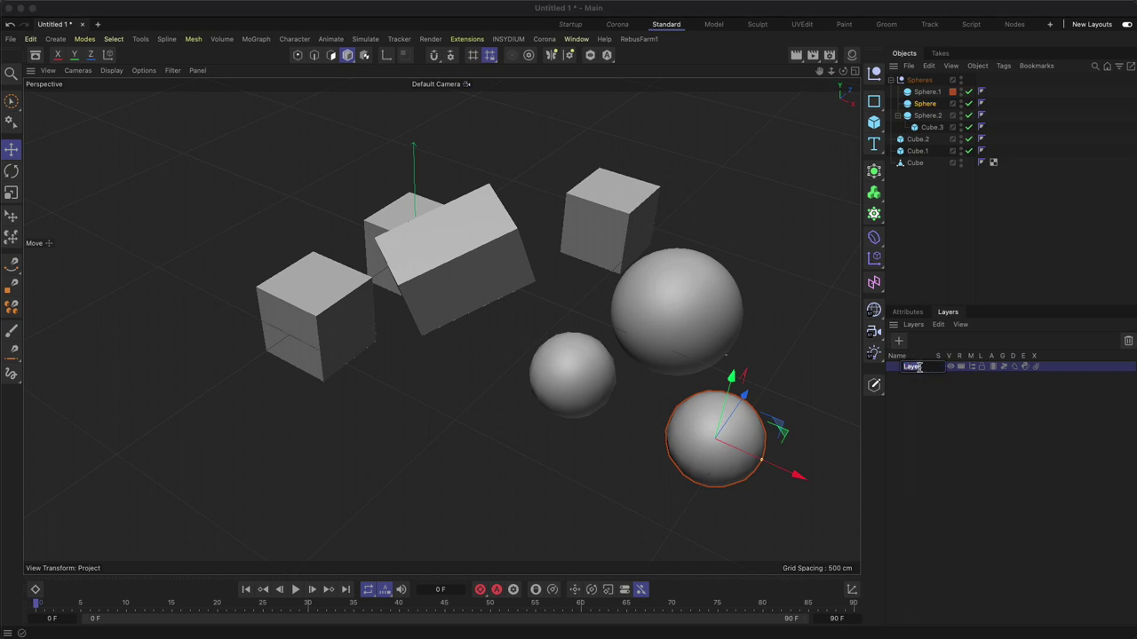
type("SPHERE")
key("Return")
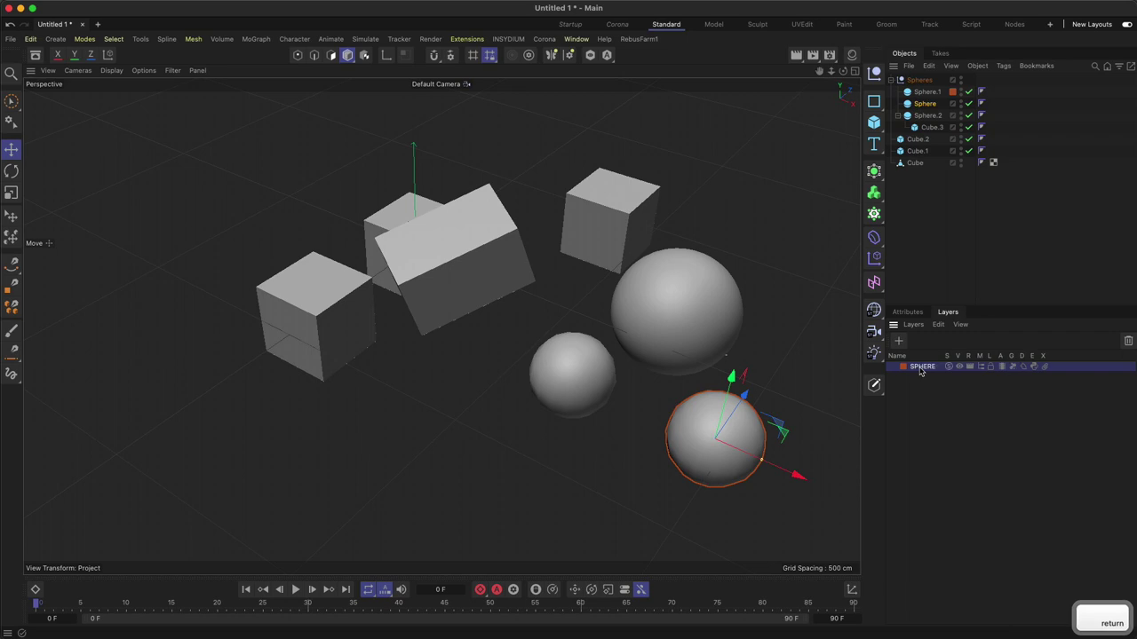
Assign Sphere and Sphere.2 to the existing SPHERE layer.
right_click(958, 104)
mouse_move(1001, 118)
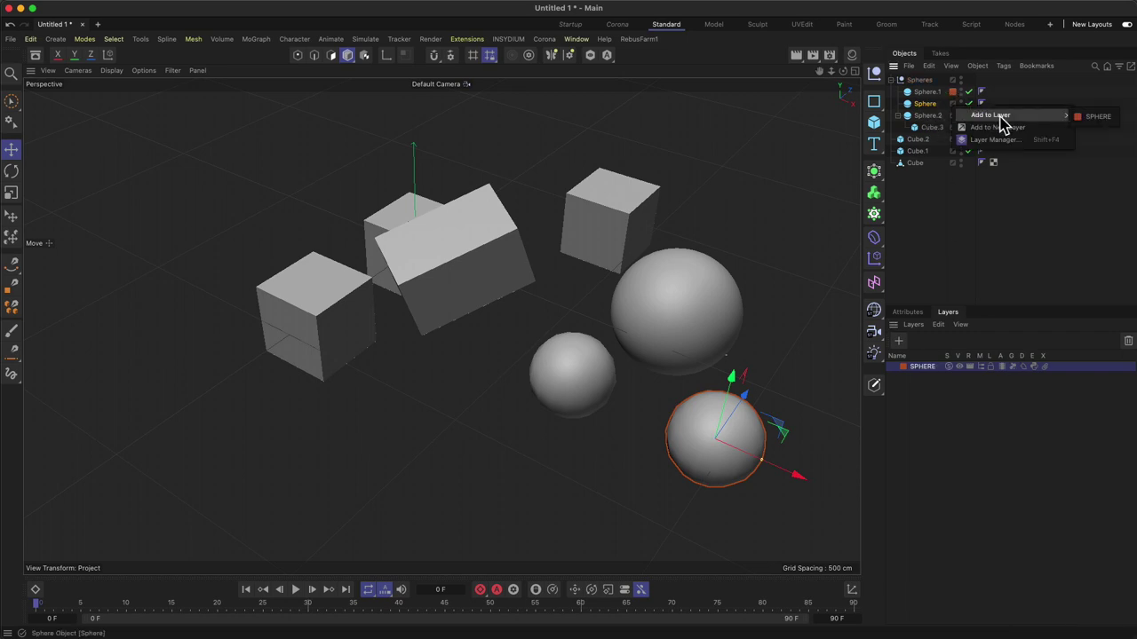
left_click(1096, 117)
right_click(954, 116)
mouse_move(1037, 134)
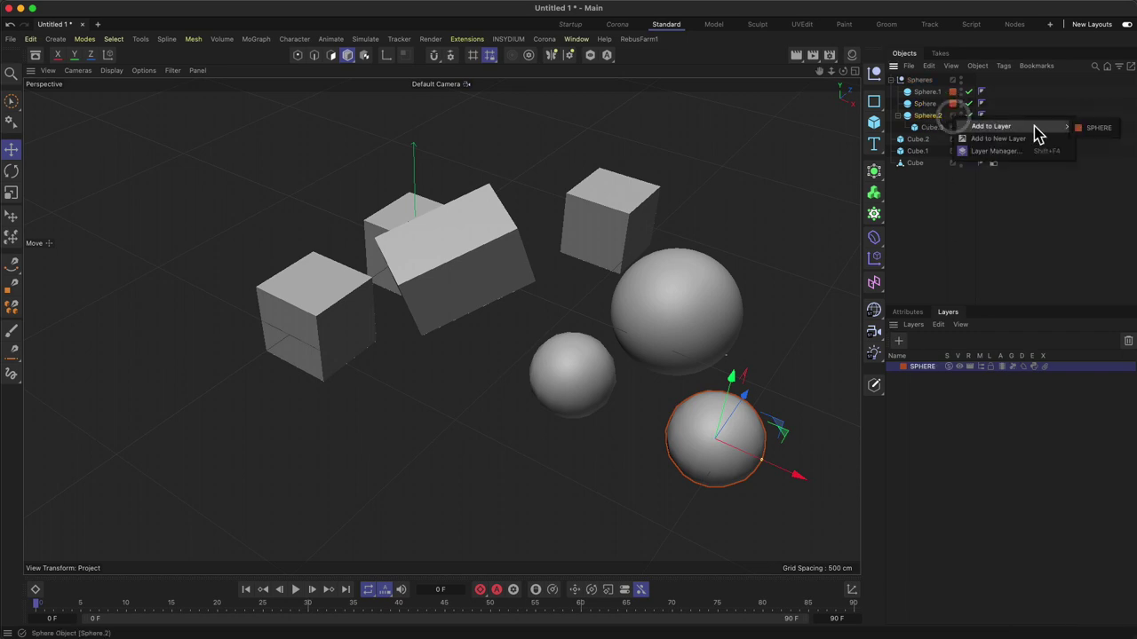
left_click(1094, 127)
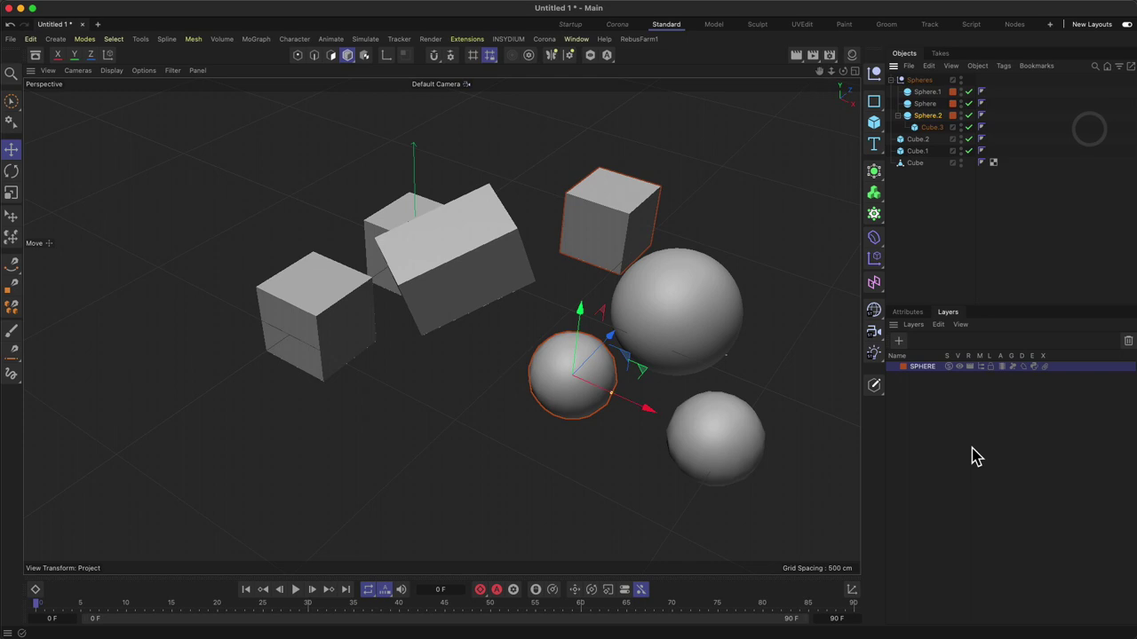
Toggle Solo and viewport visibility on and off for the SPHERE layer.
left_click(948, 367)
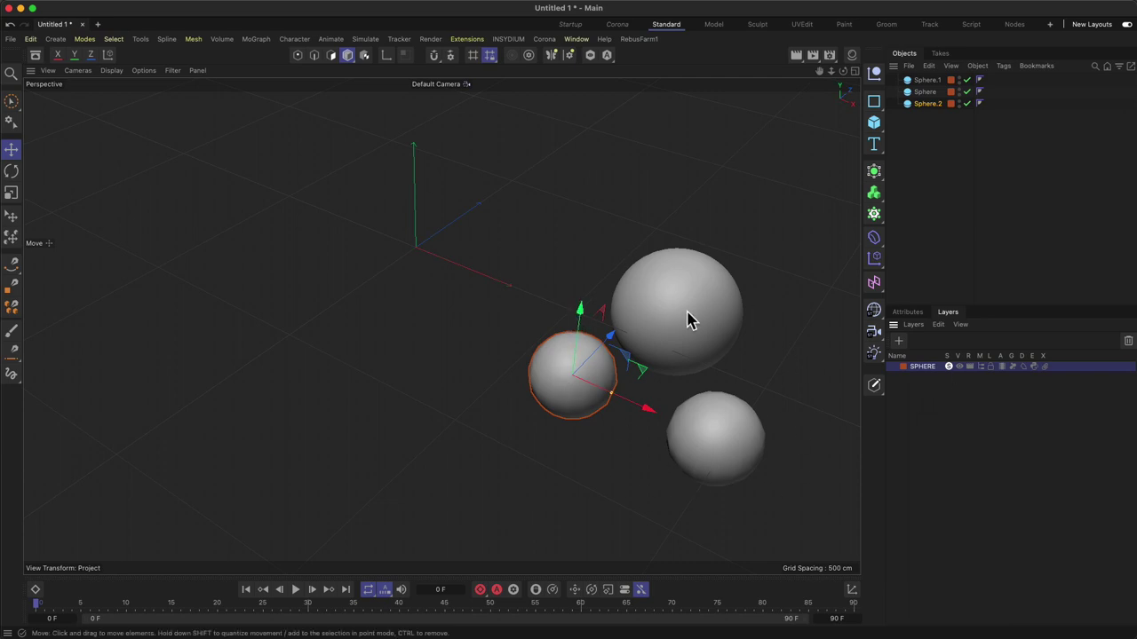
left_click(948, 367)
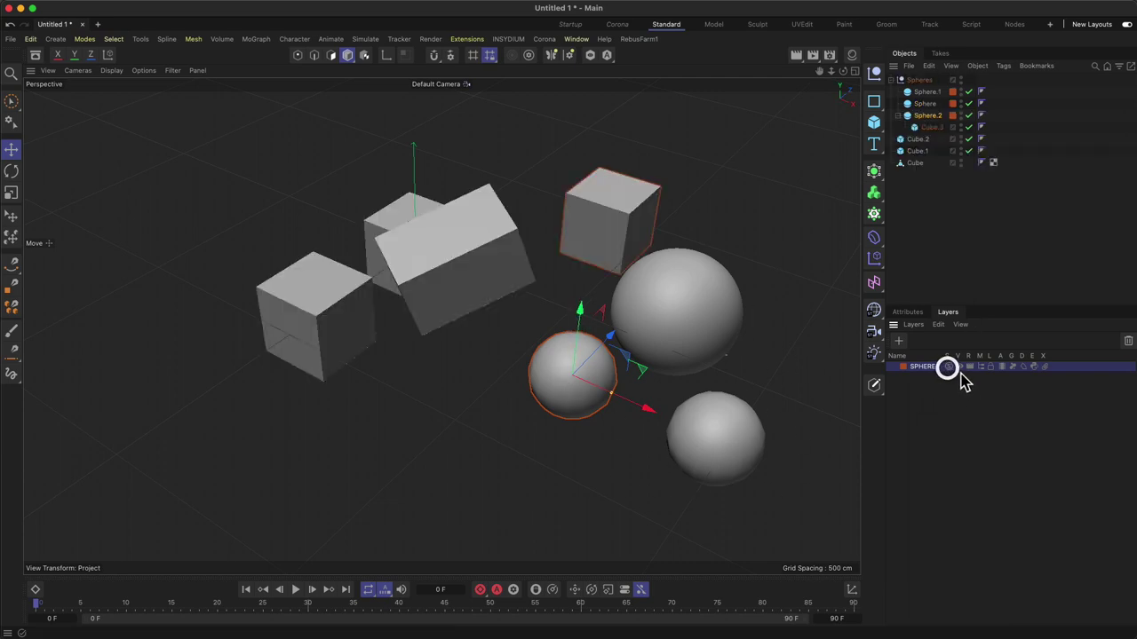
left_click(958, 367)
left_click(958, 367)
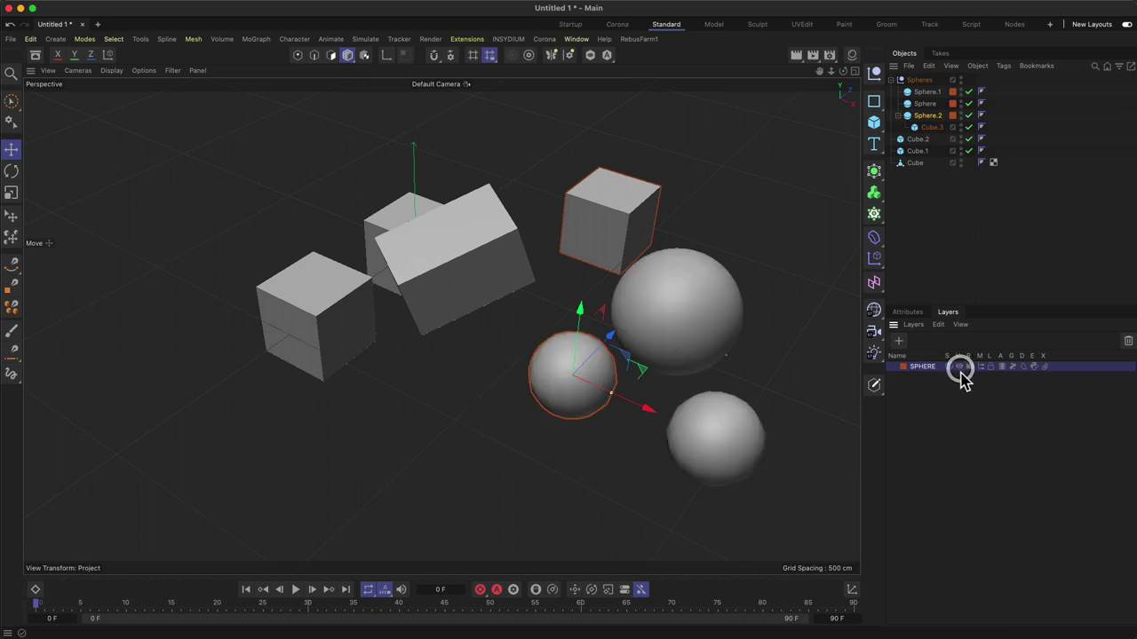
Toggle the SPHERE layer's Manager visibility and its lock on and off again.
left_click(980, 366)
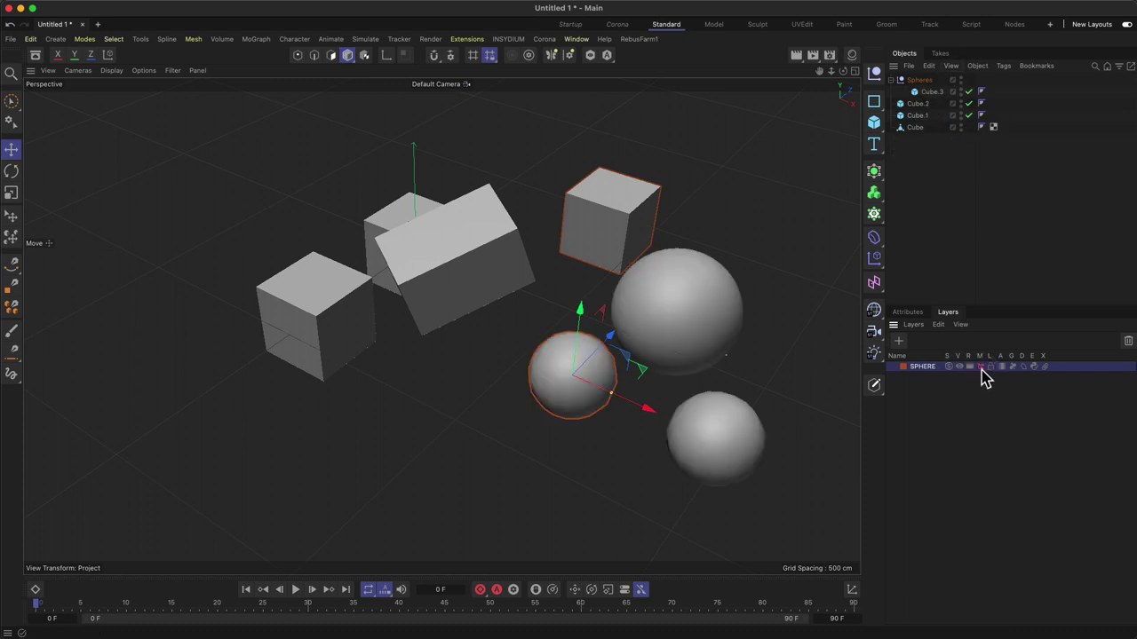
left_click(981, 367)
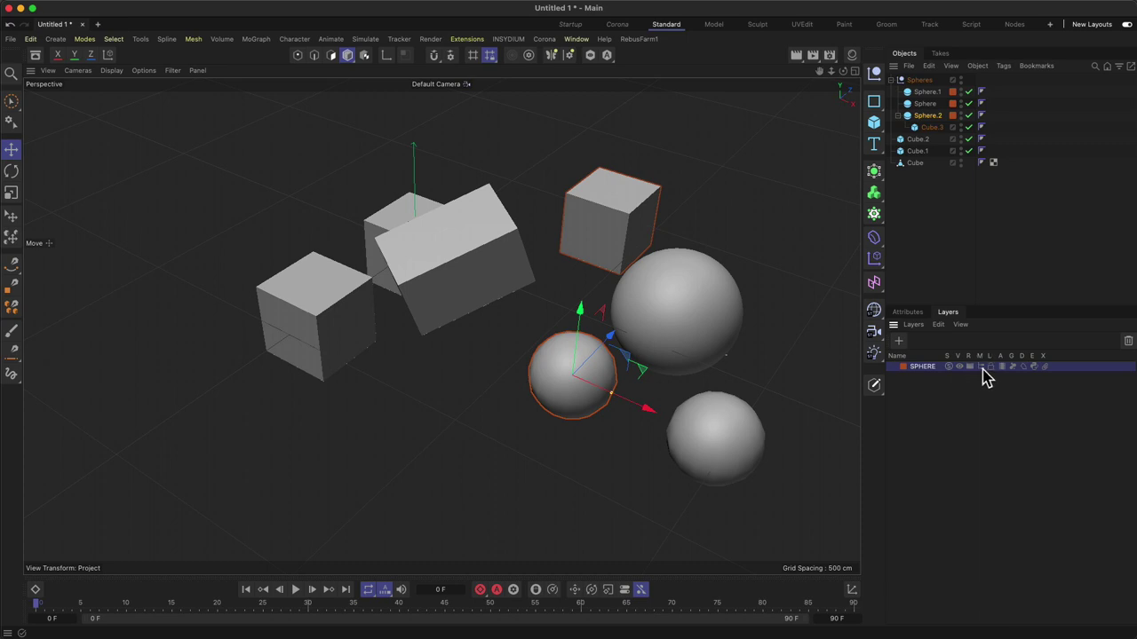
left_click(982, 370)
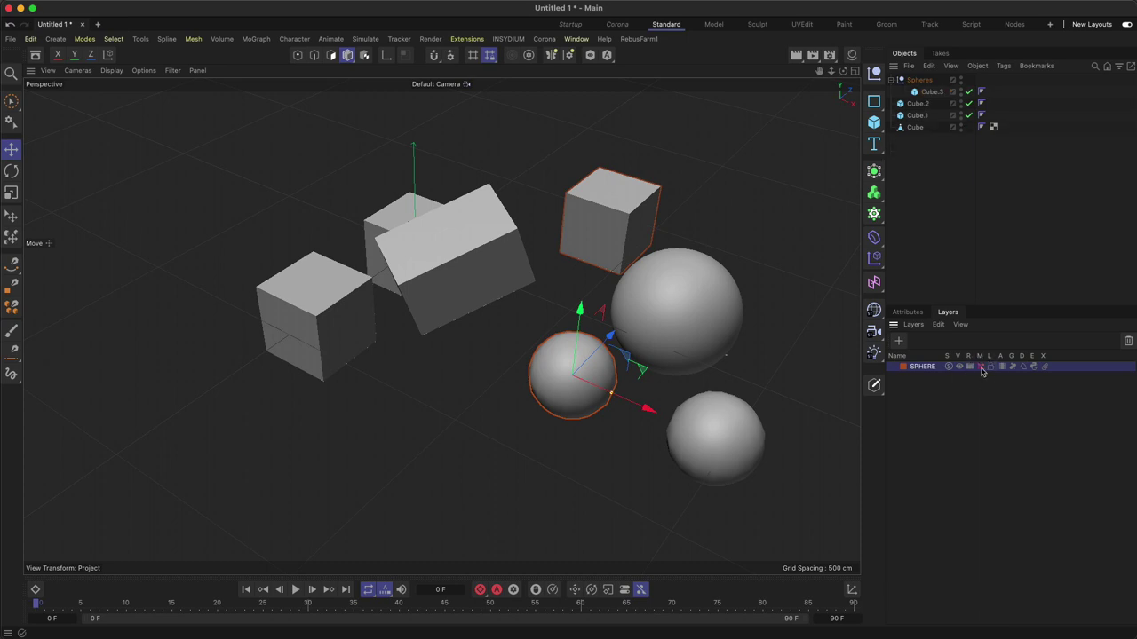
left_click(981, 367)
left_click(991, 366)
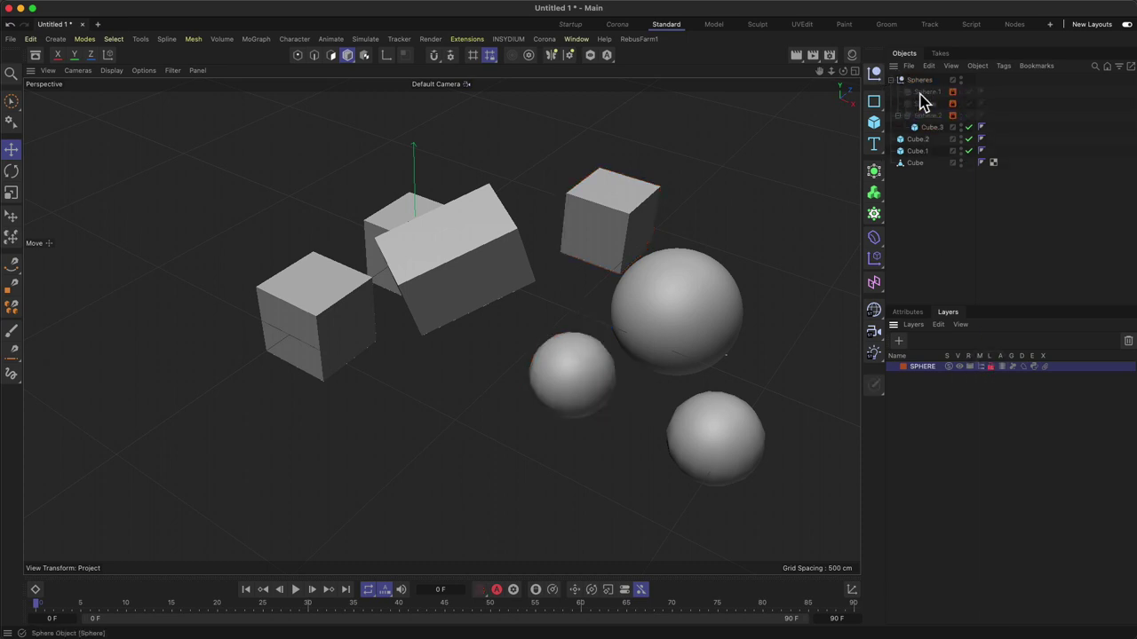
left_click(990, 367)
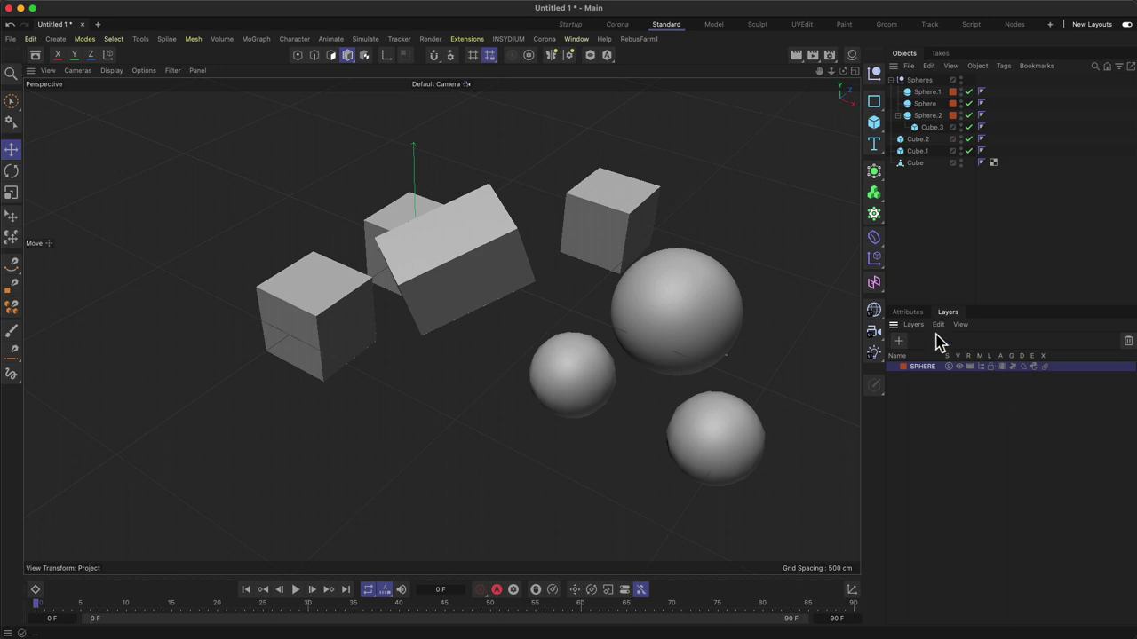
Bring back the Attributes manager and look at the Takes manager before returning to the Objects manager.
left_click(917, 314)
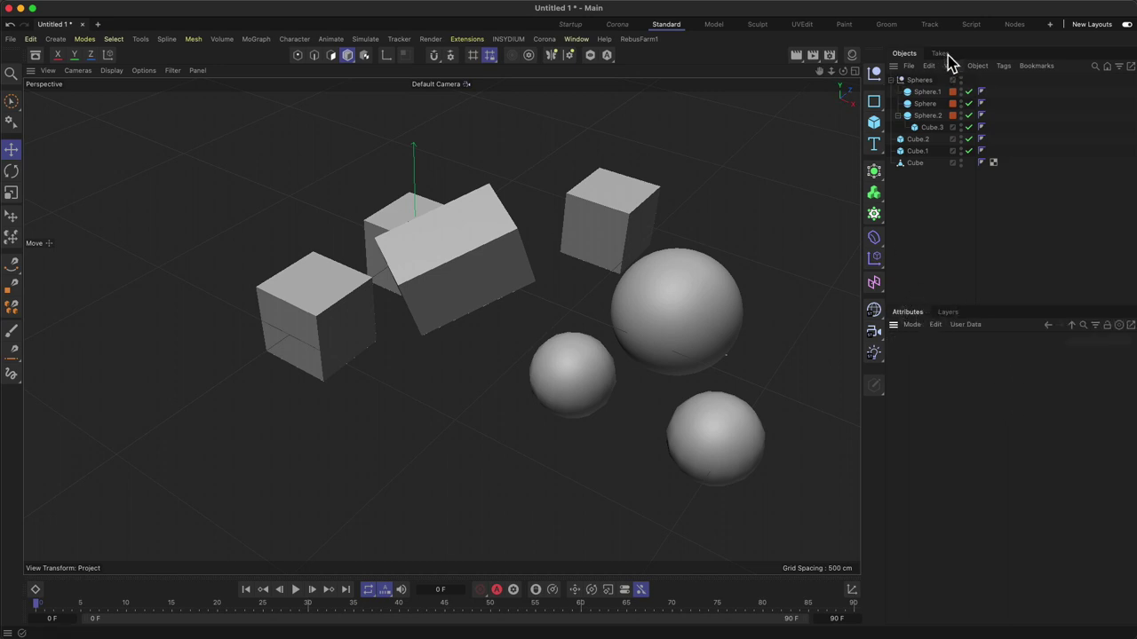
left_click(943, 54)
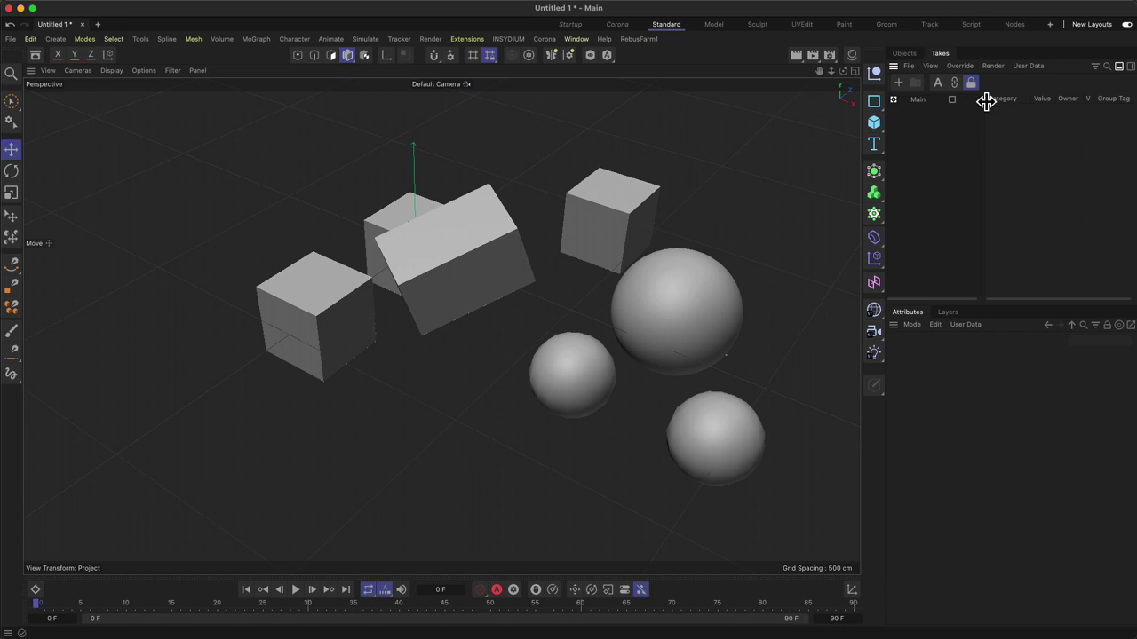
left_click(902, 55)
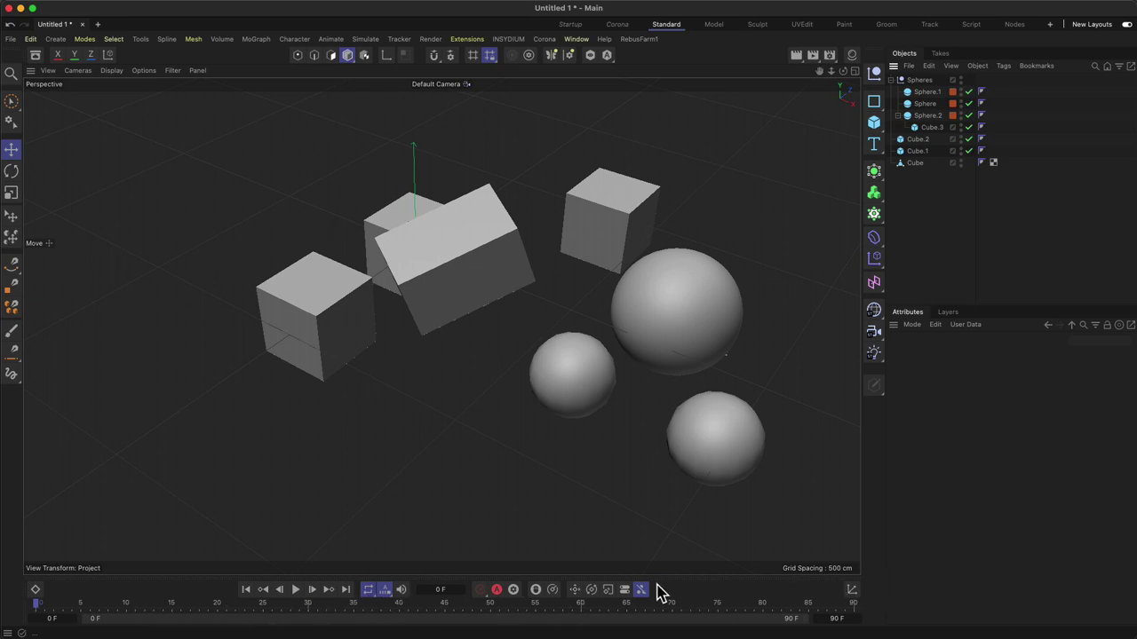
Preview timeline playback, stop it, and open, enlarge and close the Dope Sheet.
left_click(297, 590)
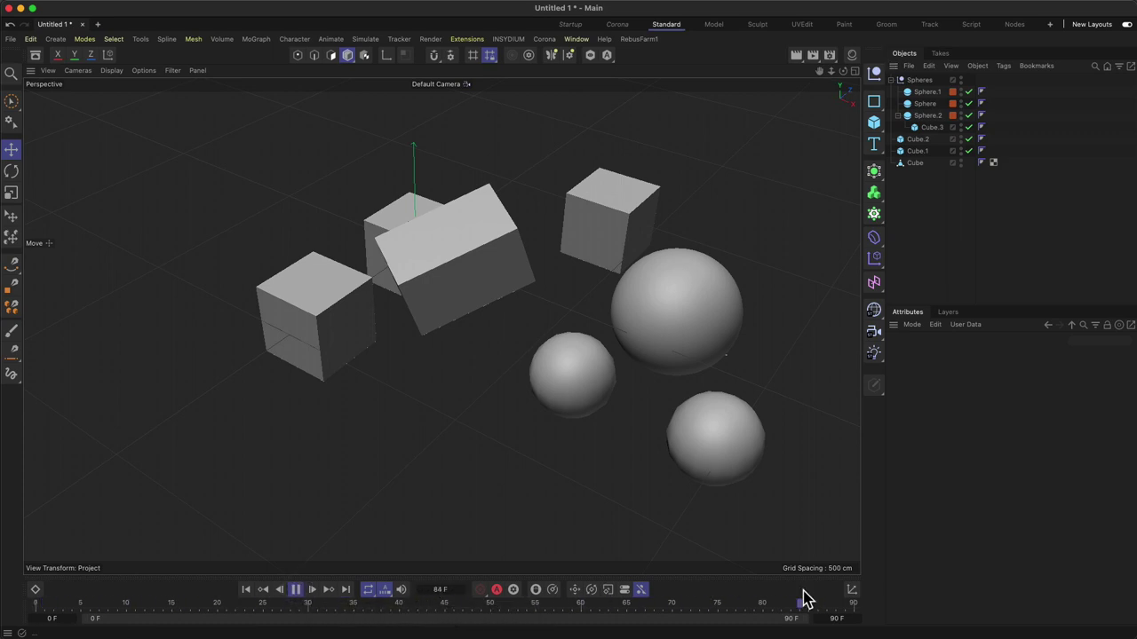
left_click(297, 591)
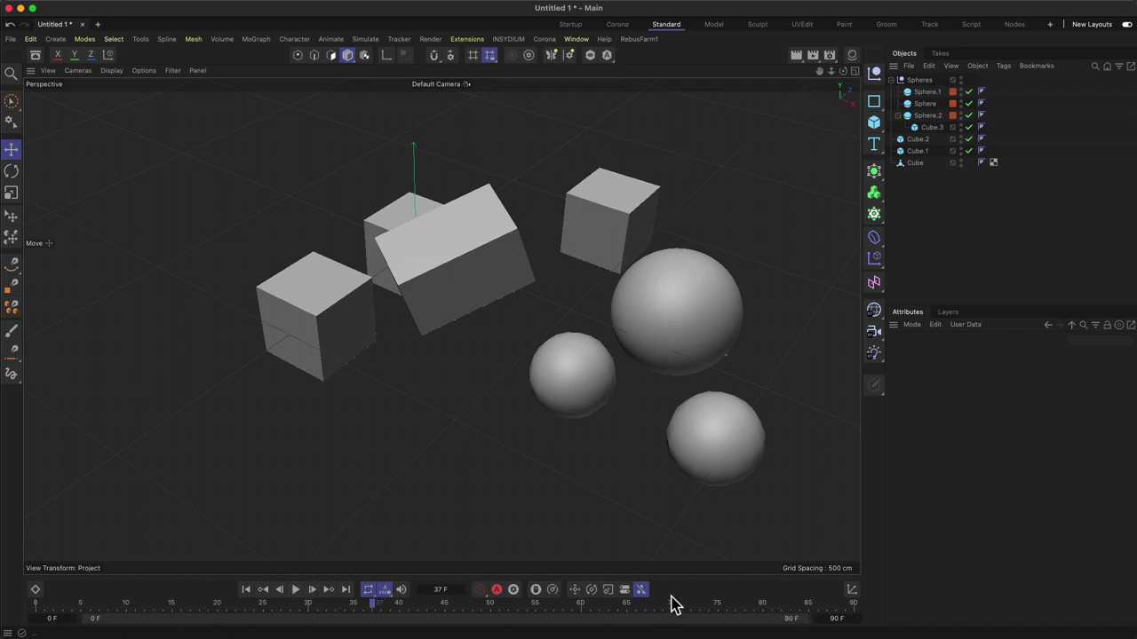
left_click(36, 593)
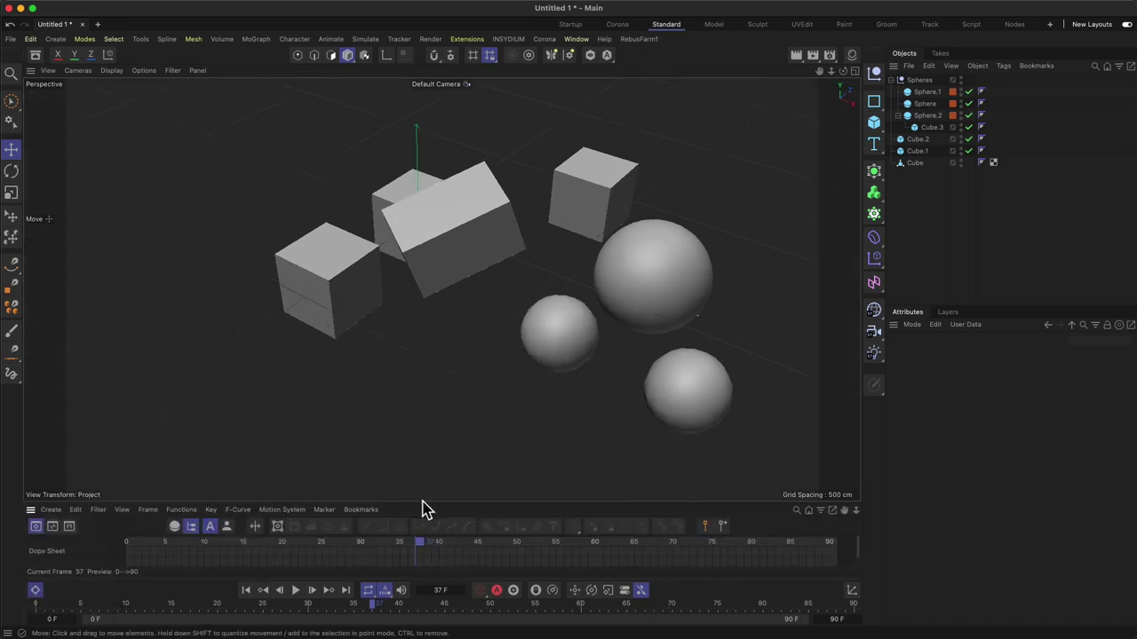
left_click_drag(419, 503, 424, 364)
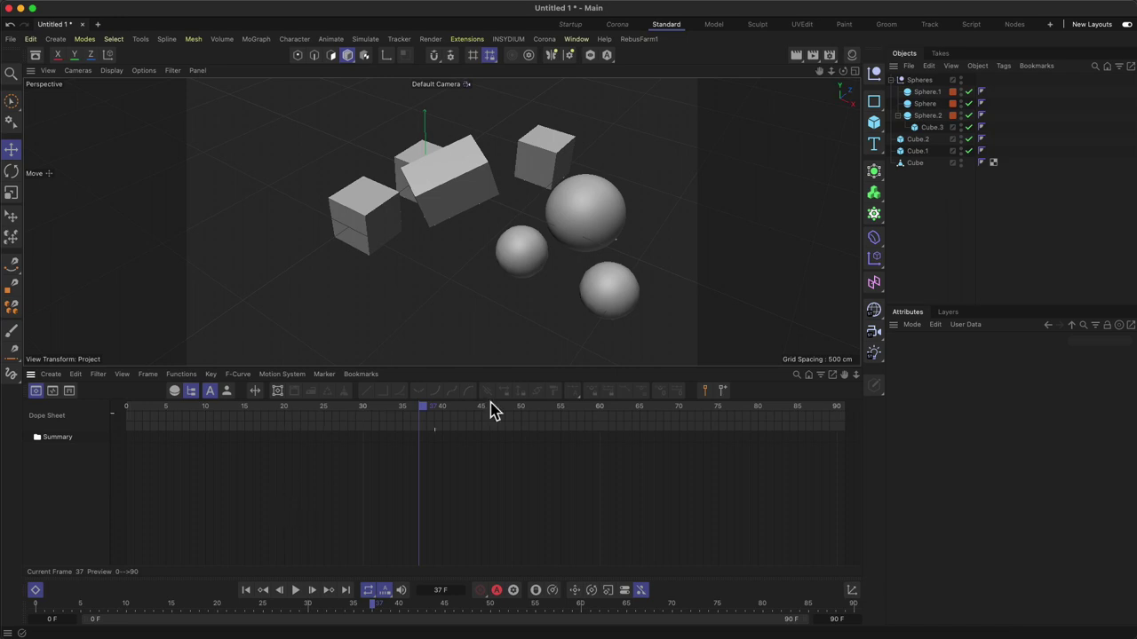
left_click(35, 590)
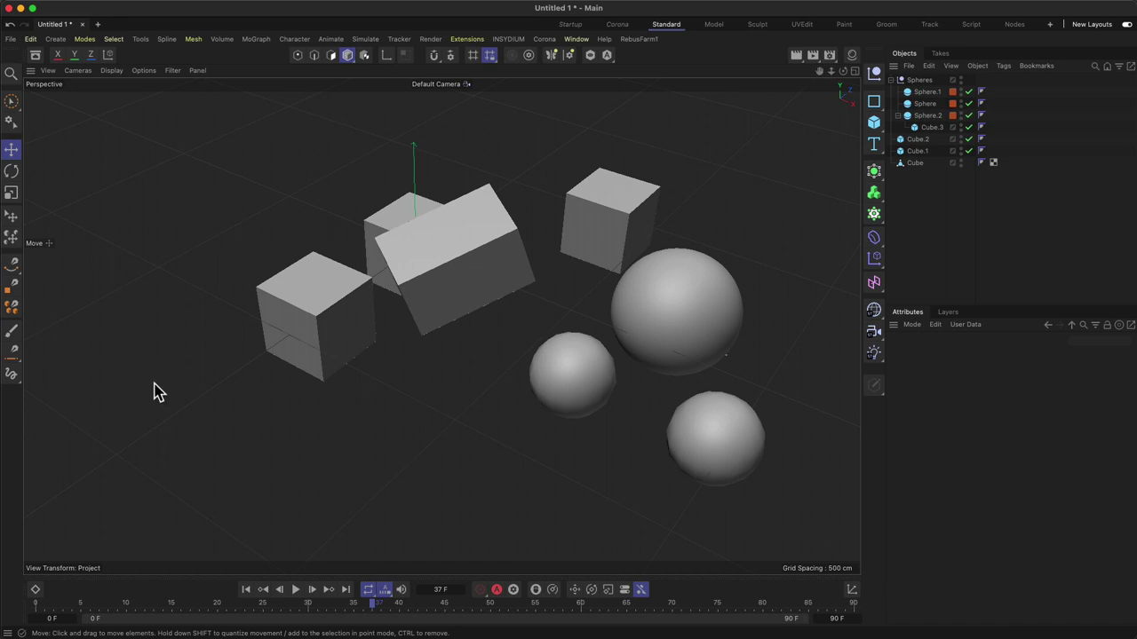
Switch to Polygons mode and select the long front face of Cube with Brush Selection.
key("ctrl+shift+z")
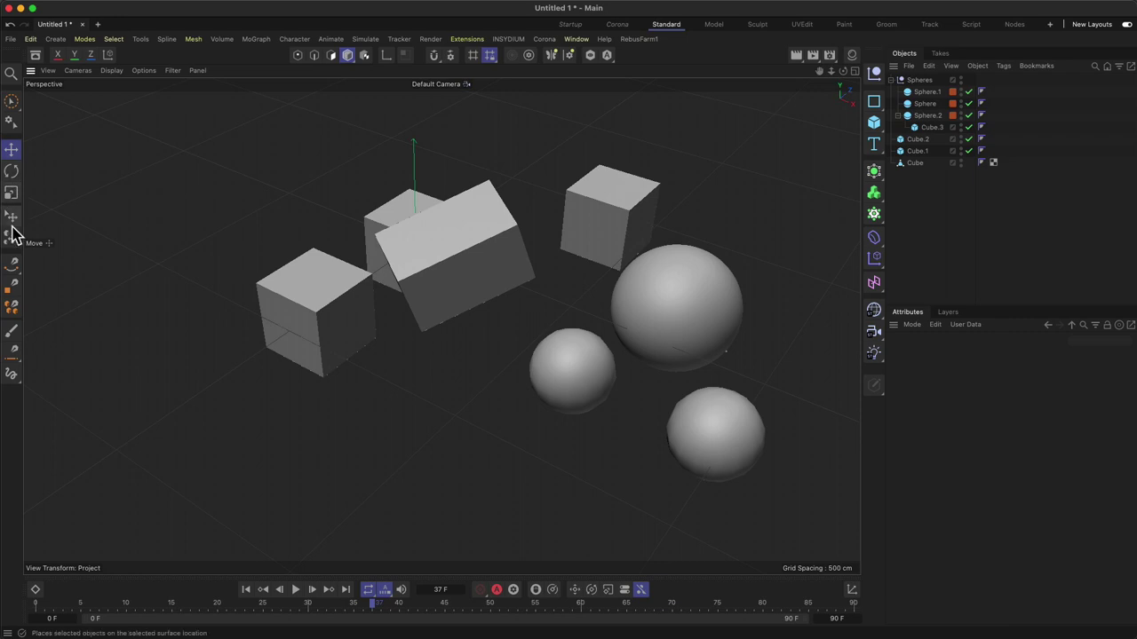
left_click(11, 103)
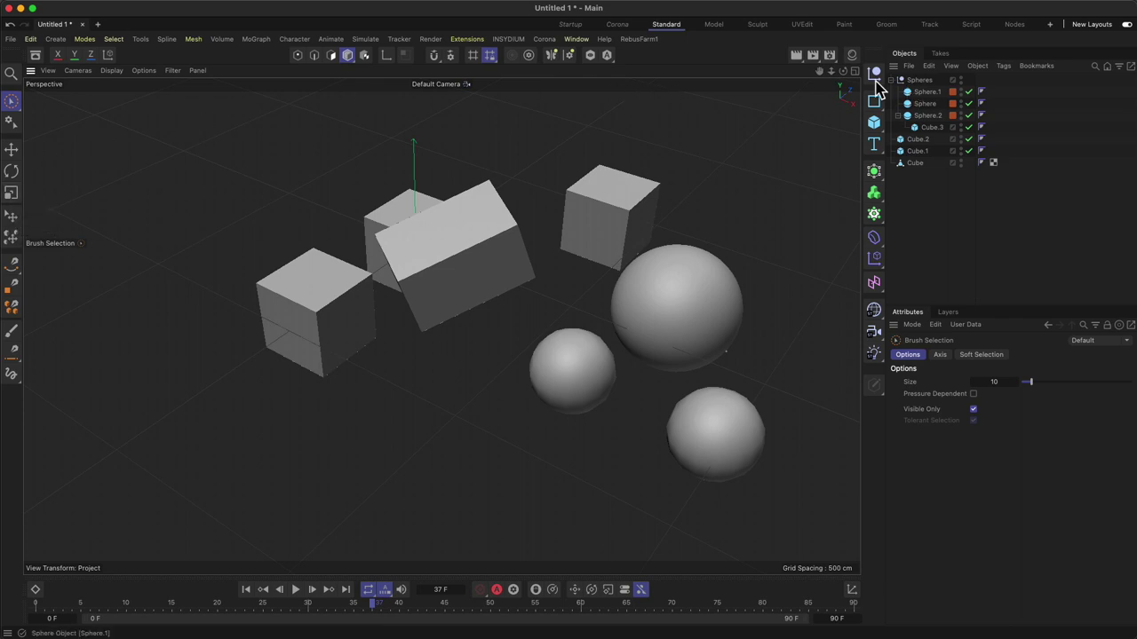
left_click(333, 59)
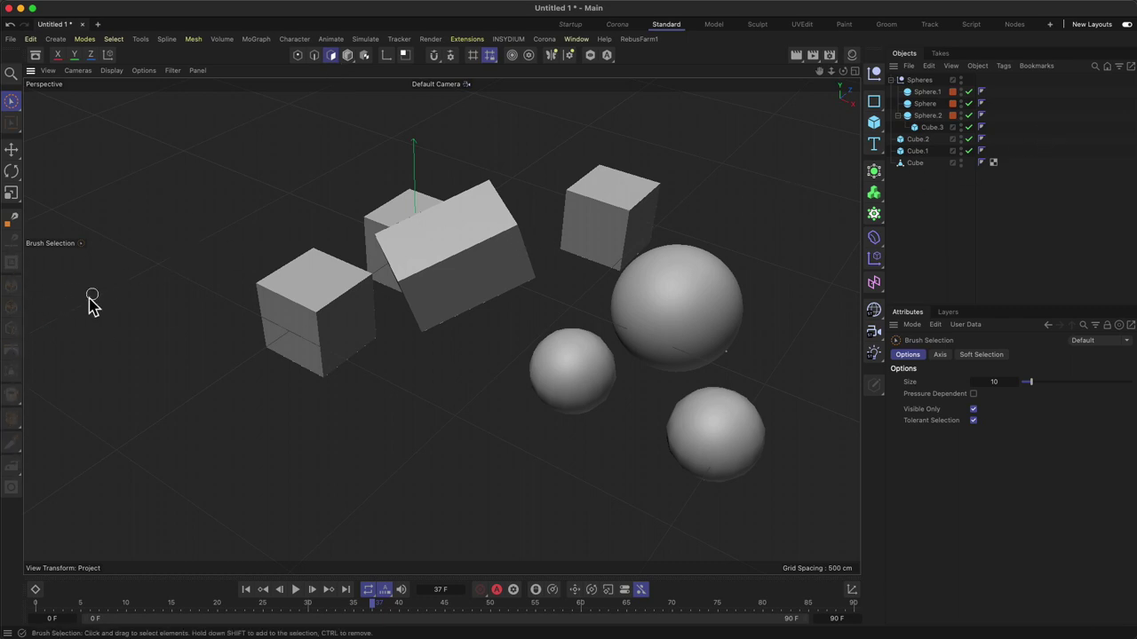
left_click(917, 163)
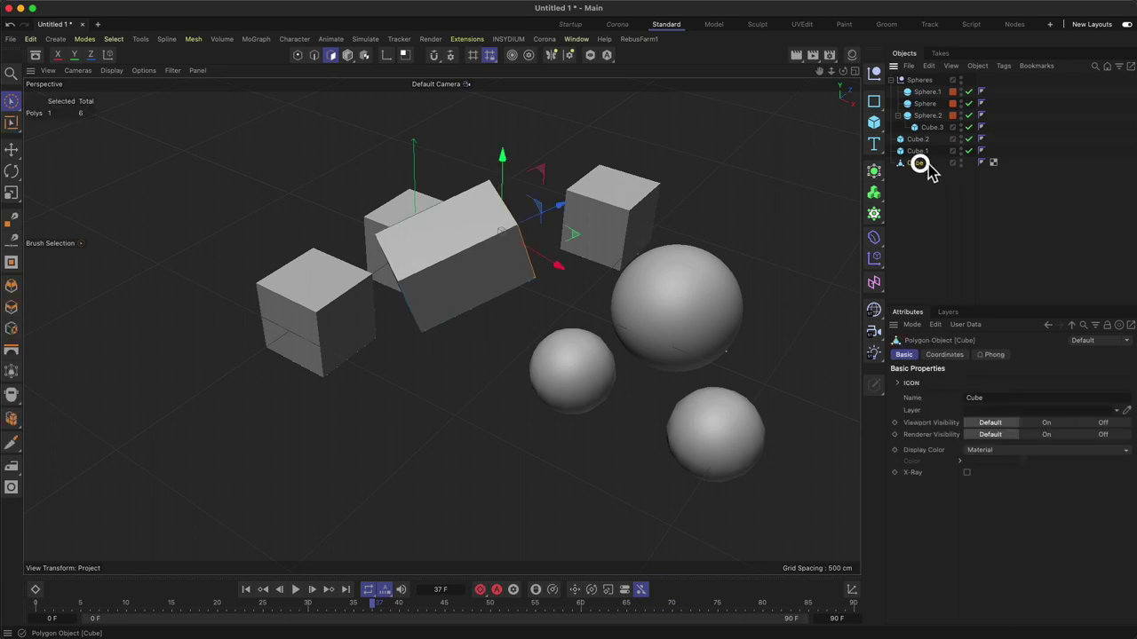
left_click(489, 222)
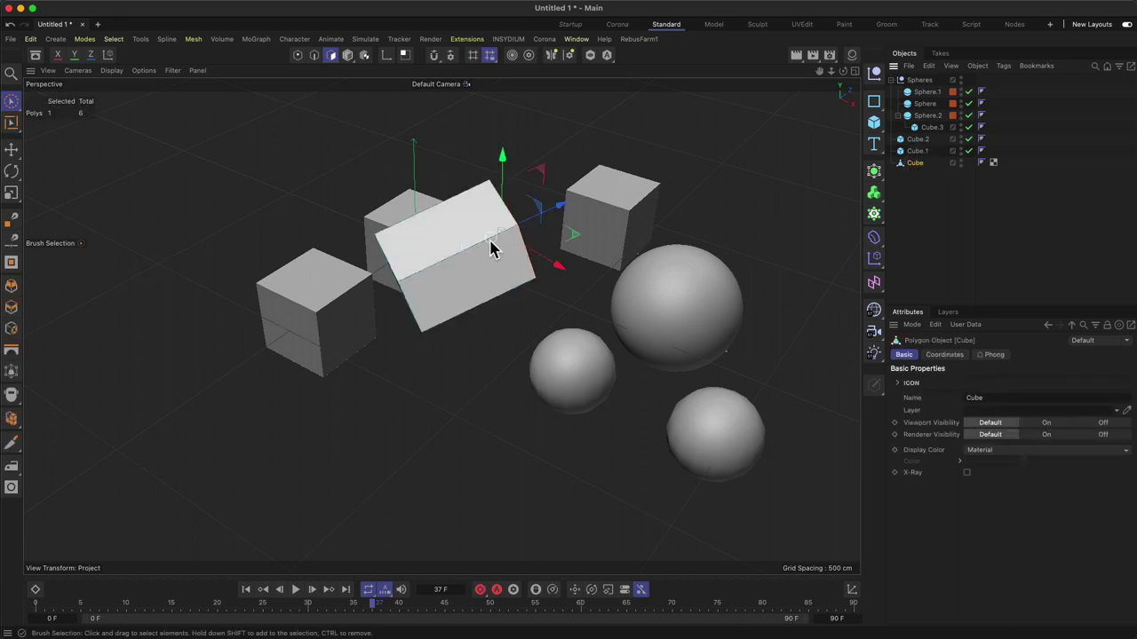
left_click(462, 286)
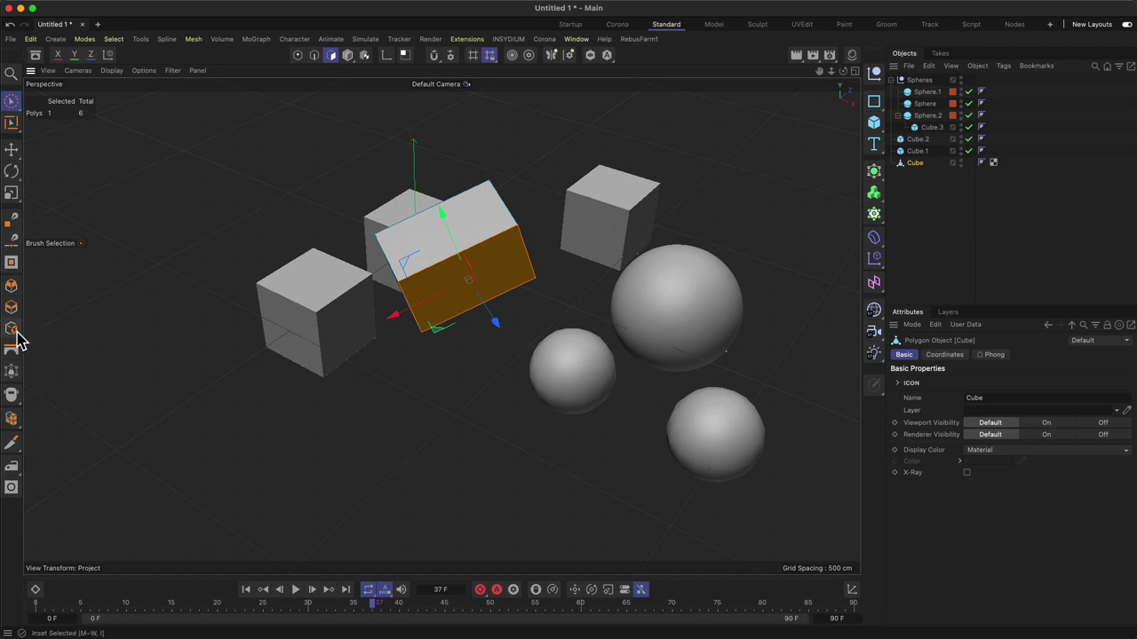
Inset Cube's selected face by about 27 cm and extrude the inner polygon outward by about 93 cm.
left_click(16, 331)
left_click_drag(460, 268, 533, 413)
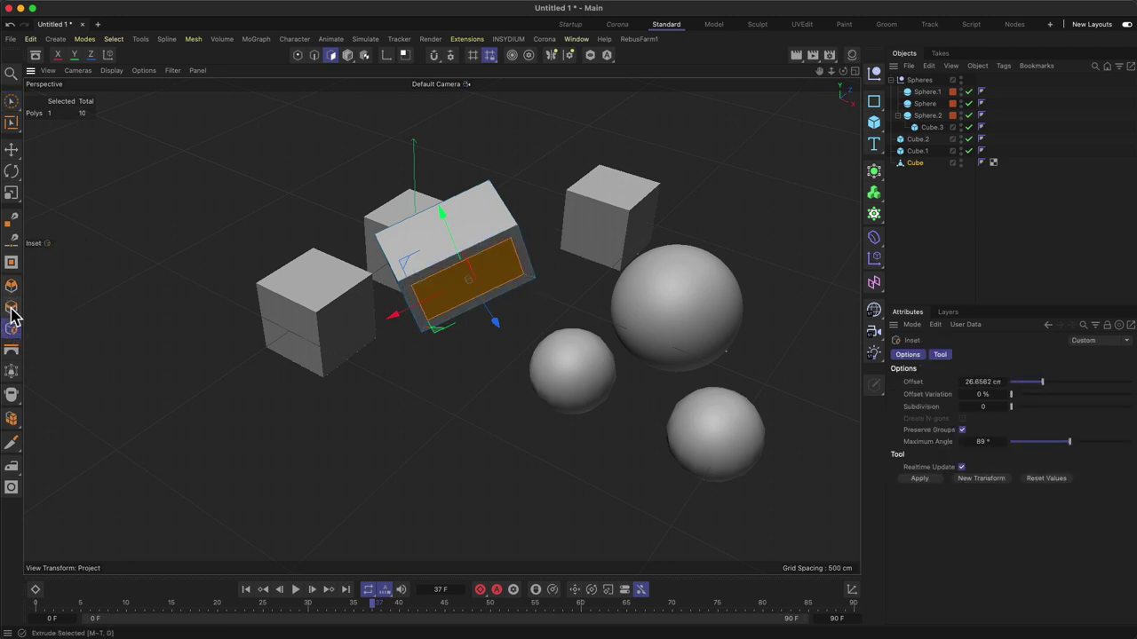
left_click(12, 309)
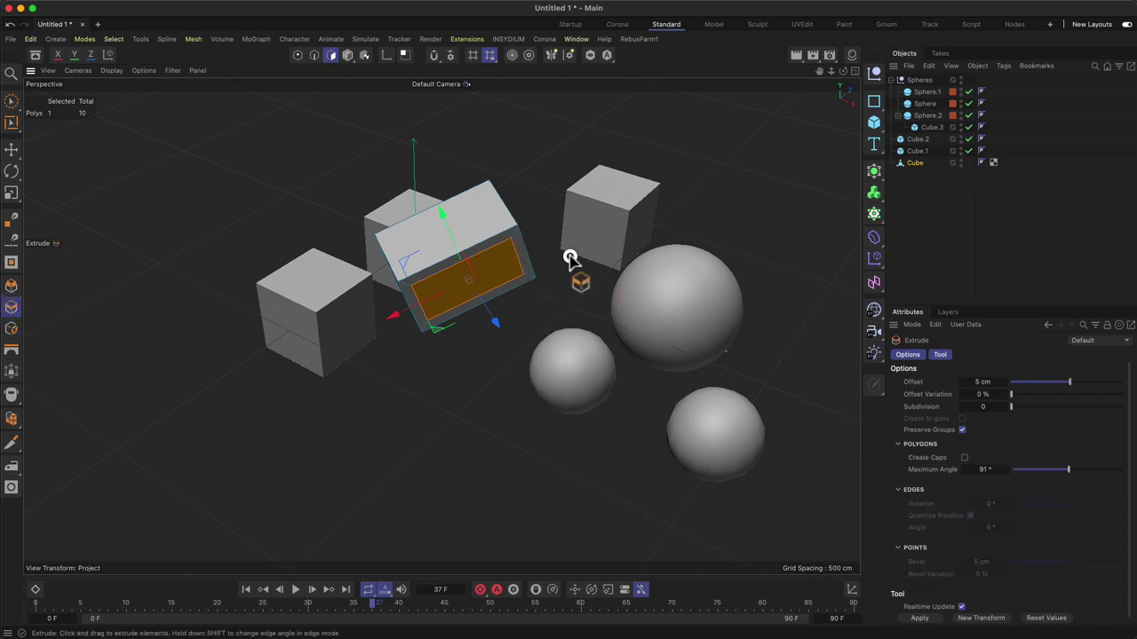
left_click_drag(570, 259, 609, 396)
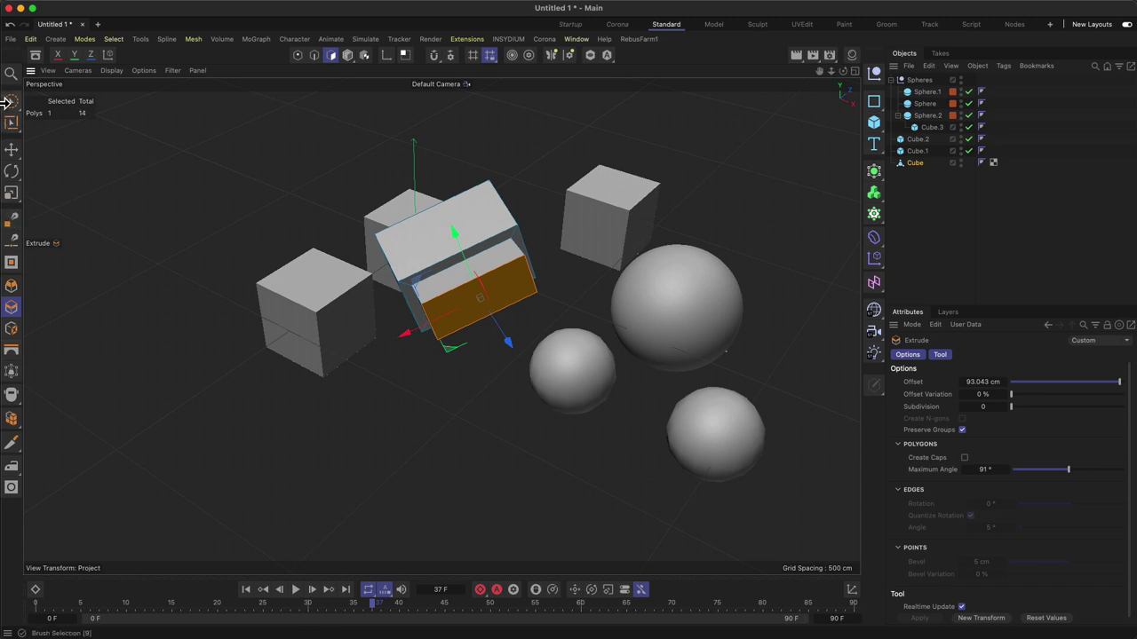
Return to Model mode, use Rectangle Selection to select all cubes plus Sphere.1 and Sphere.2, and switch back to Brush Selection.
left_click(354, 57)
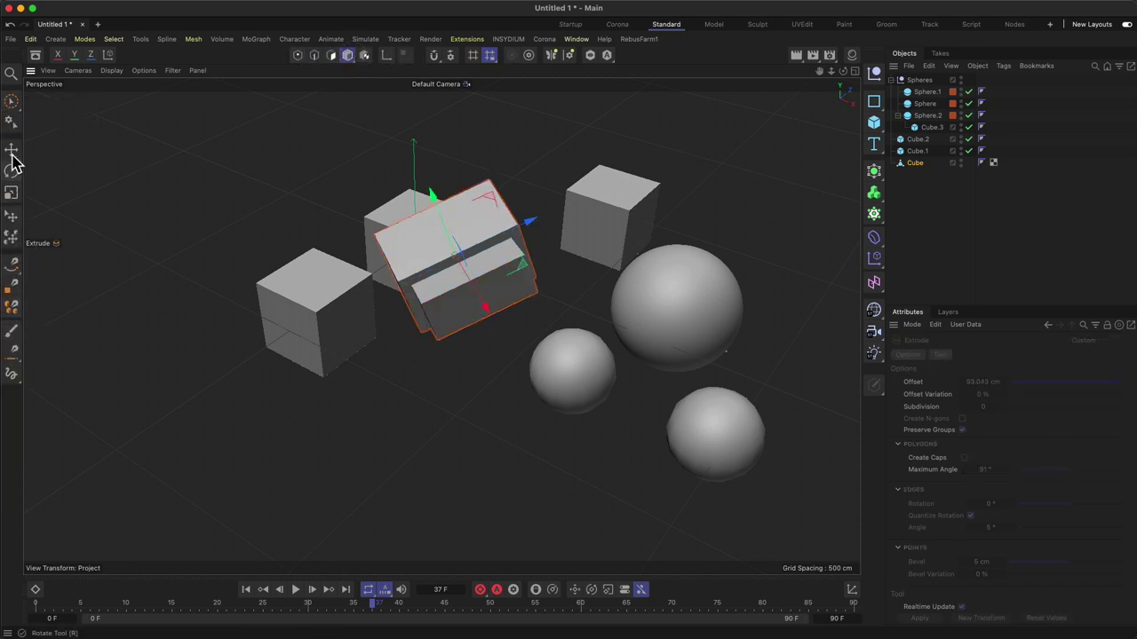
left_click(11, 104)
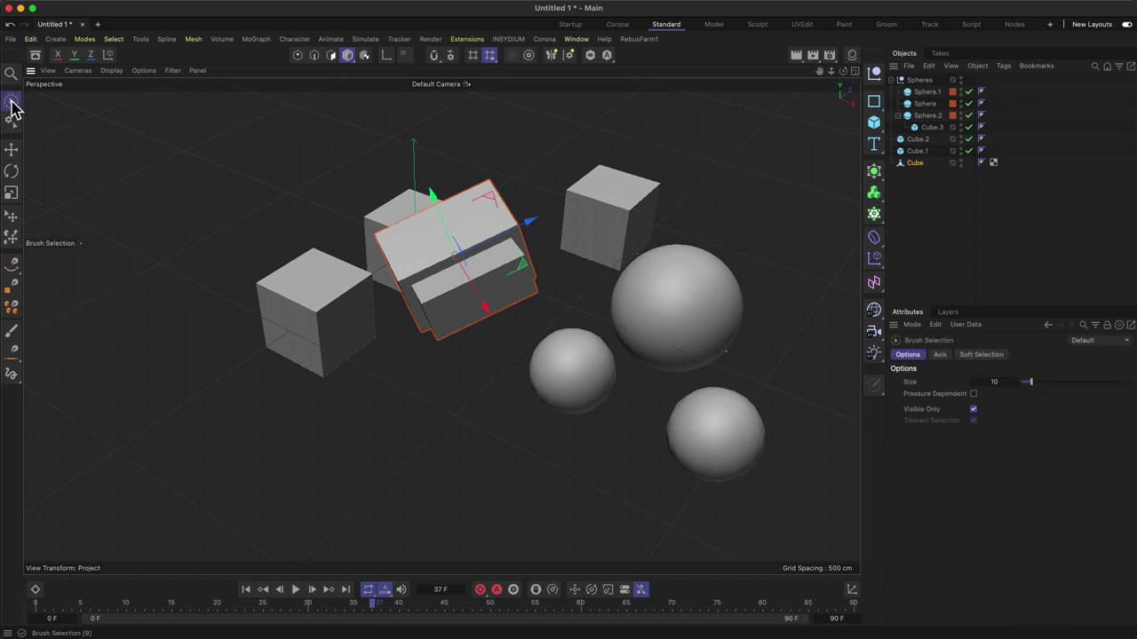
left_click(12, 104)
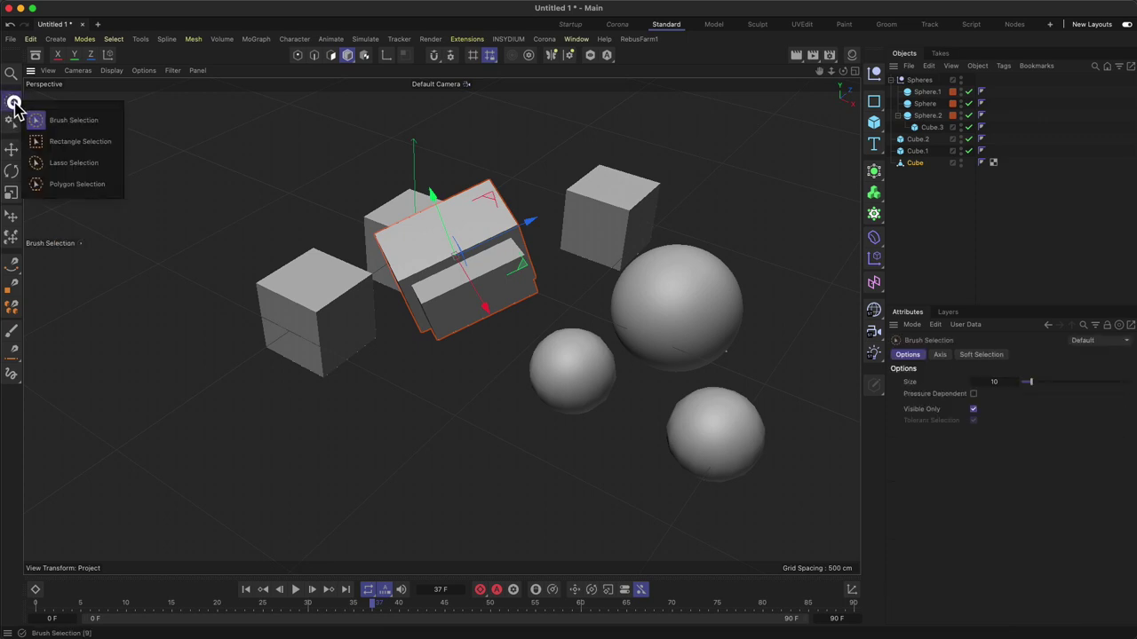
left_click(100, 143)
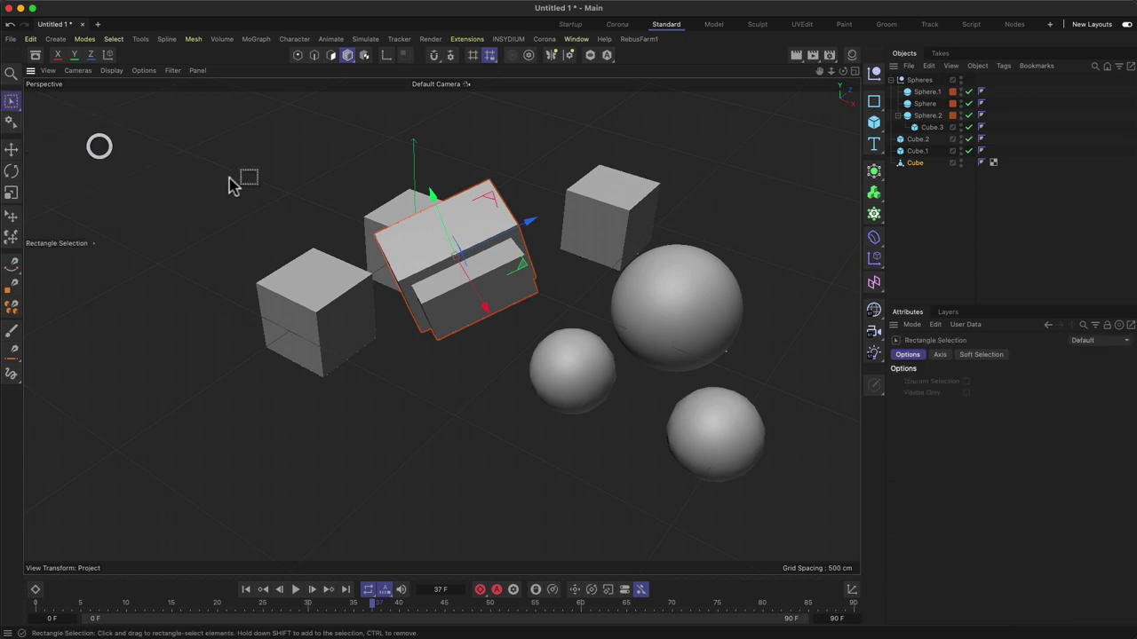
left_click_drag(234, 166, 628, 438)
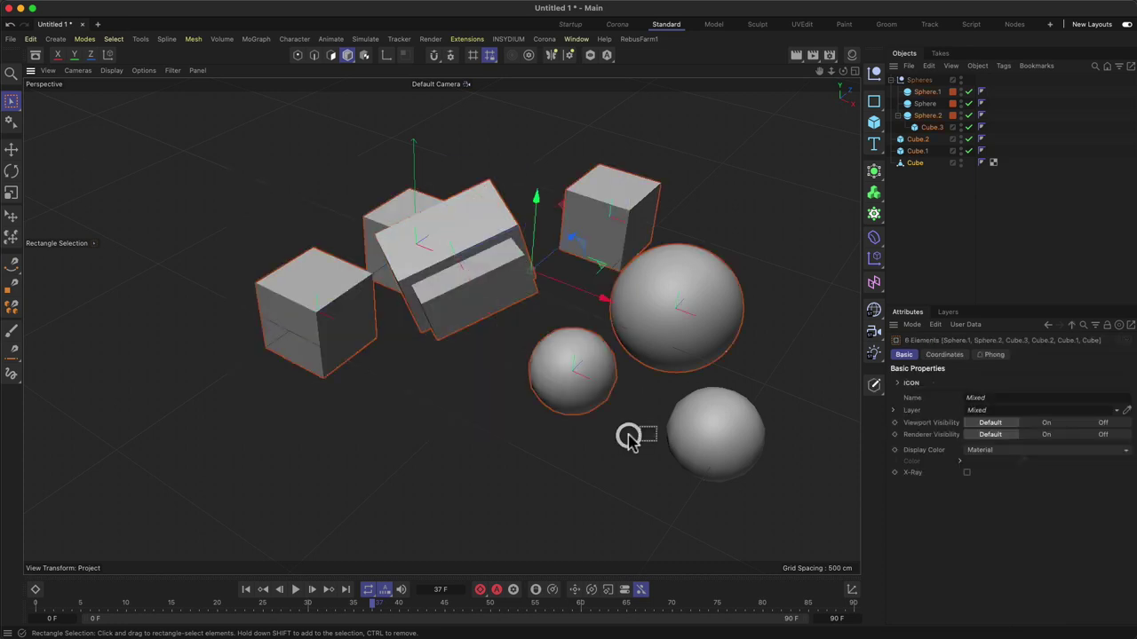
left_click(12, 104)
left_click(53, 120)
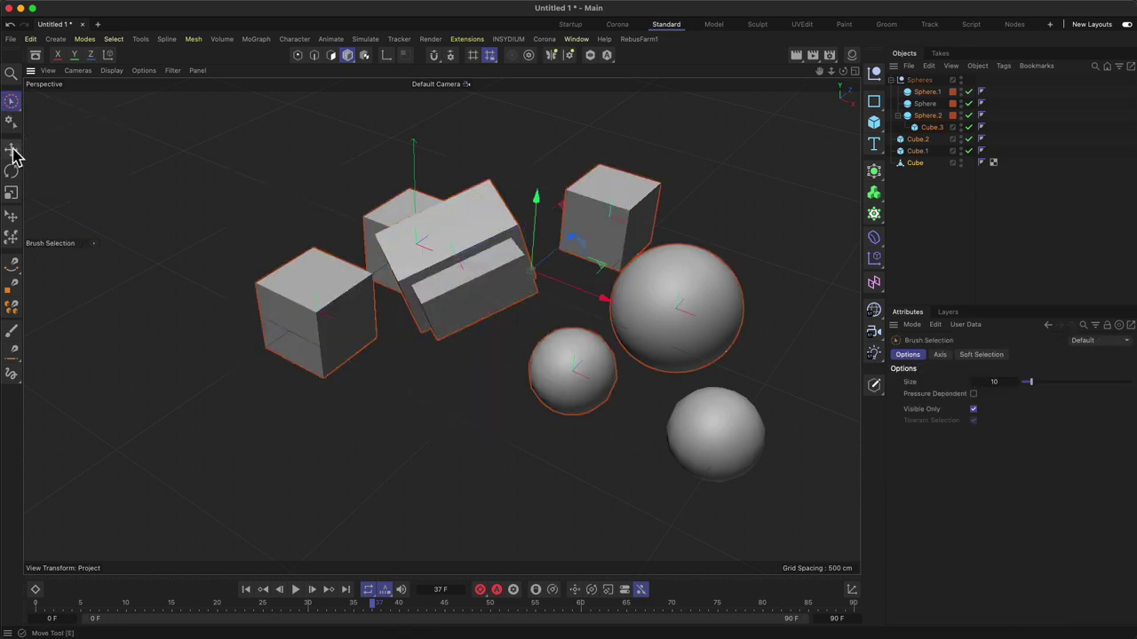
Shift the selected cubes and spheres together with the Place tool, and select only Sphere.2.
left_click(10, 216)
left_click_drag(494, 234, 510, 307)
left_click(925, 116)
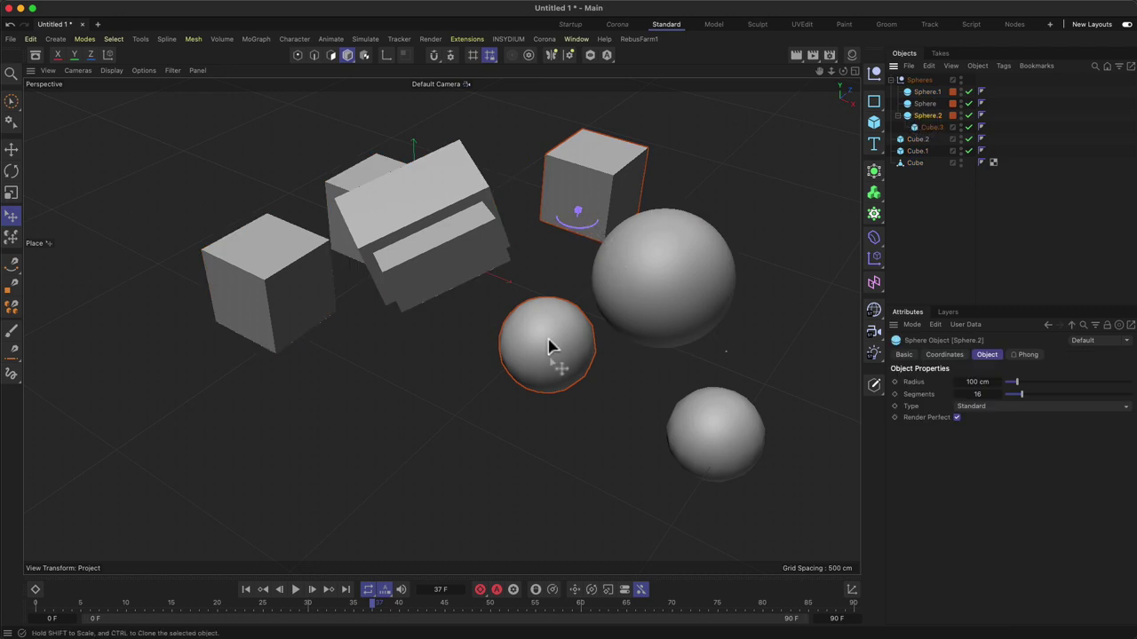
Stack Cube.1 and Cube.3 on top of Cube.2 using the Place tool.
left_click(919, 151)
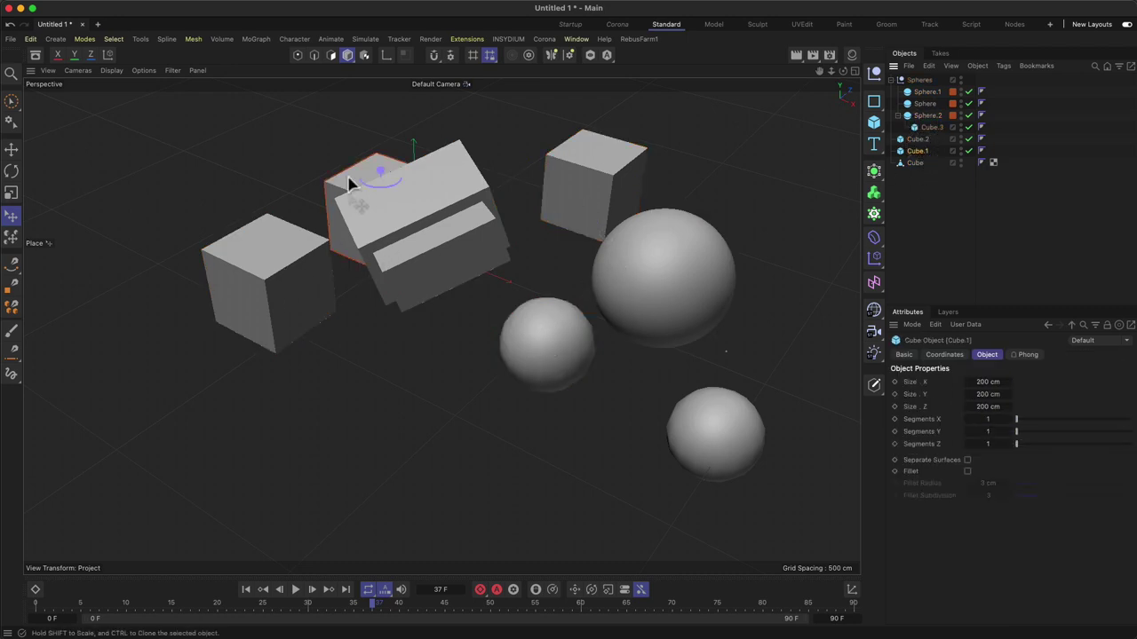
left_click_drag(358, 192, 261, 244)
left_click_drag(593, 211, 248, 165)
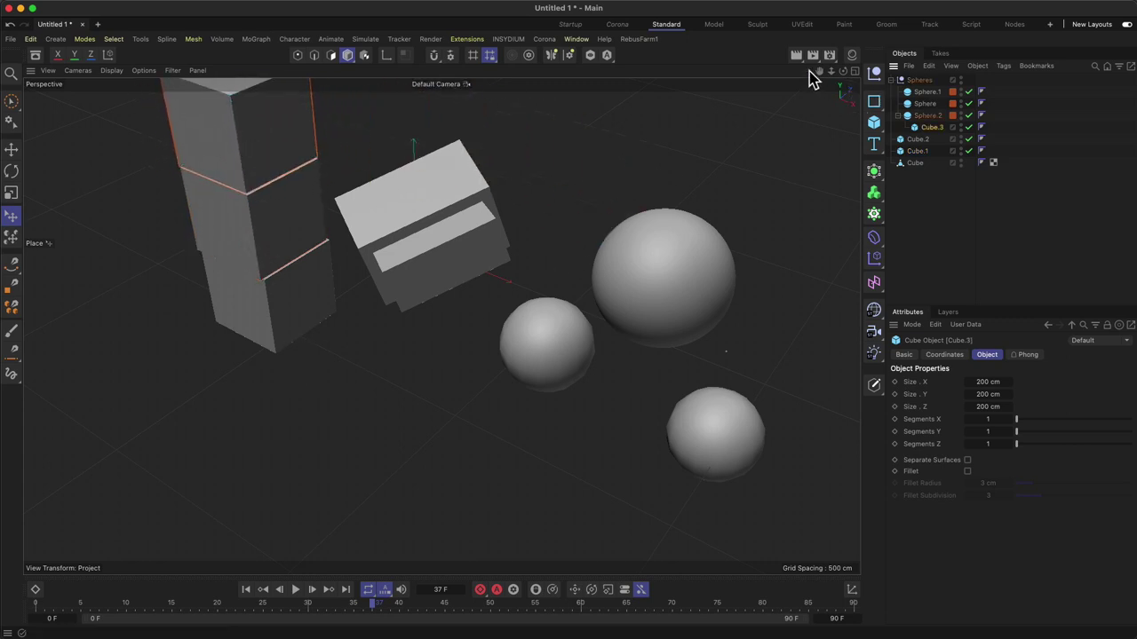
Place Sphere.1 on top of the cube stack and switch back to Brush Selection.
mouse_move(842, 71)
left_mouse_down()
mouse_move(826, 98)
mouse_move(843, 73)
left_mouse_up()
left_click_drag(592, 367, 754, 426, "alt")
left_click(720, 468)
left_click_drag(720, 466, 271, 197)
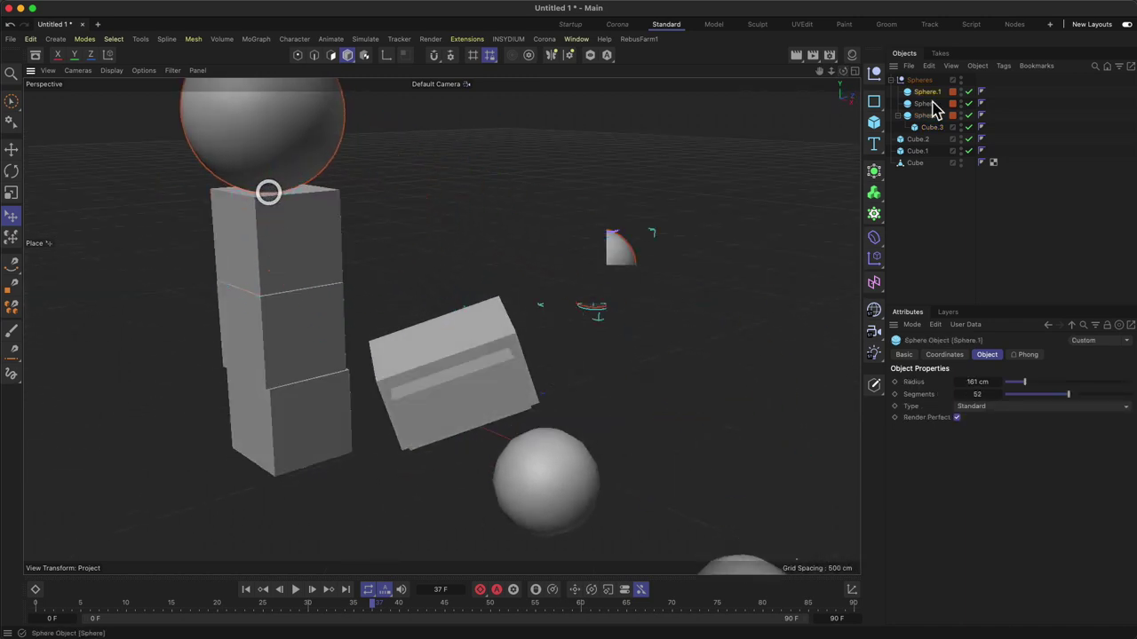
left_click_drag(830, 71, 84, 325)
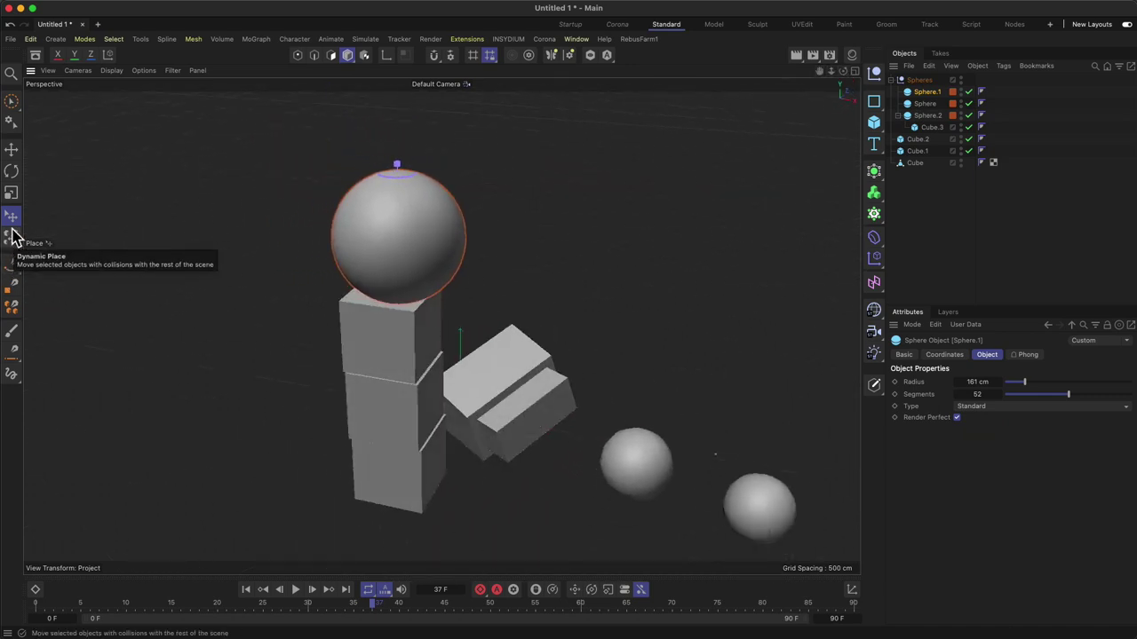
left_click(11, 100)
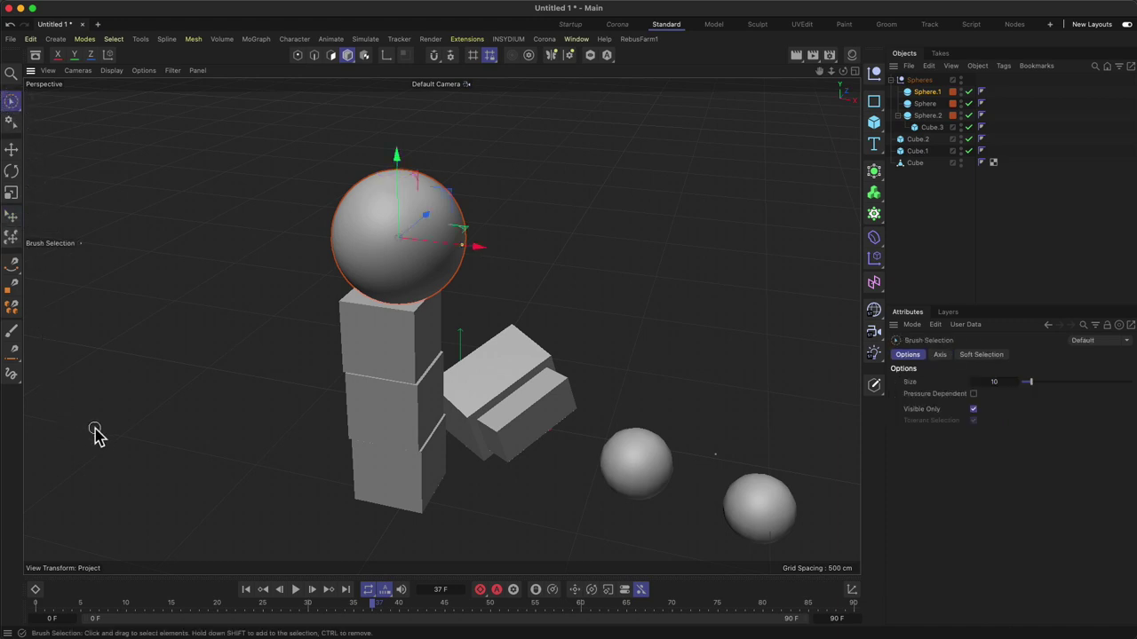